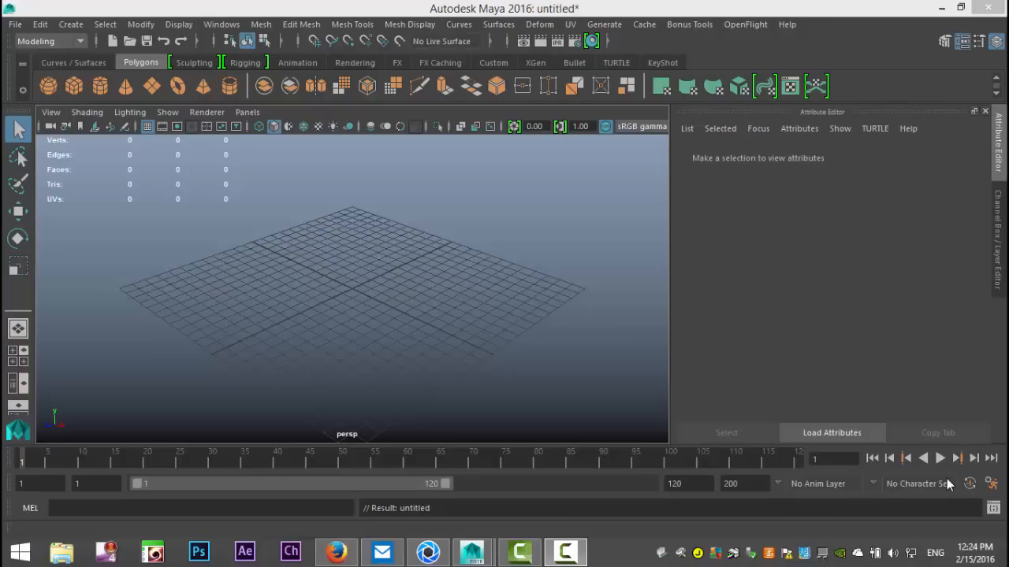
- Create a polygon cylinder at the grid centre and scale it vertically to about 4.9 times its height
alt+drag(433, 314, 461, 306)
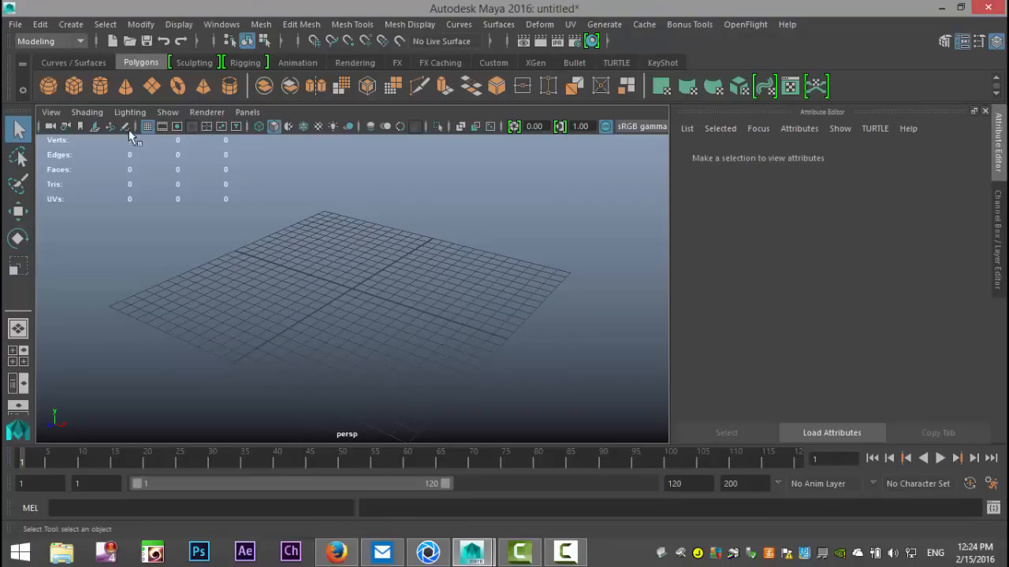
click(100, 89)
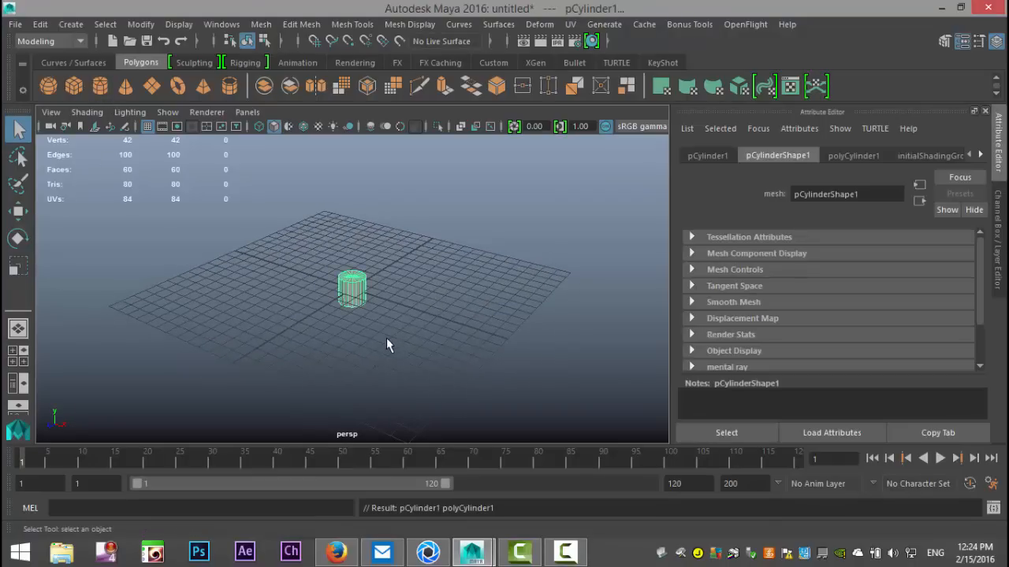
key(r)
drag(351, 225, 370, 153)
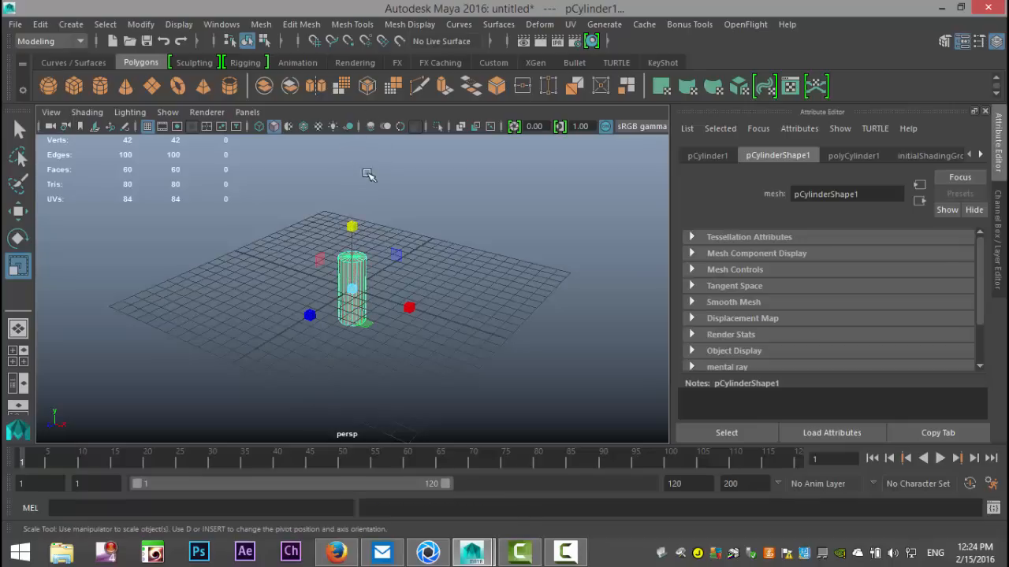
drag(354, 225, 356, 162)
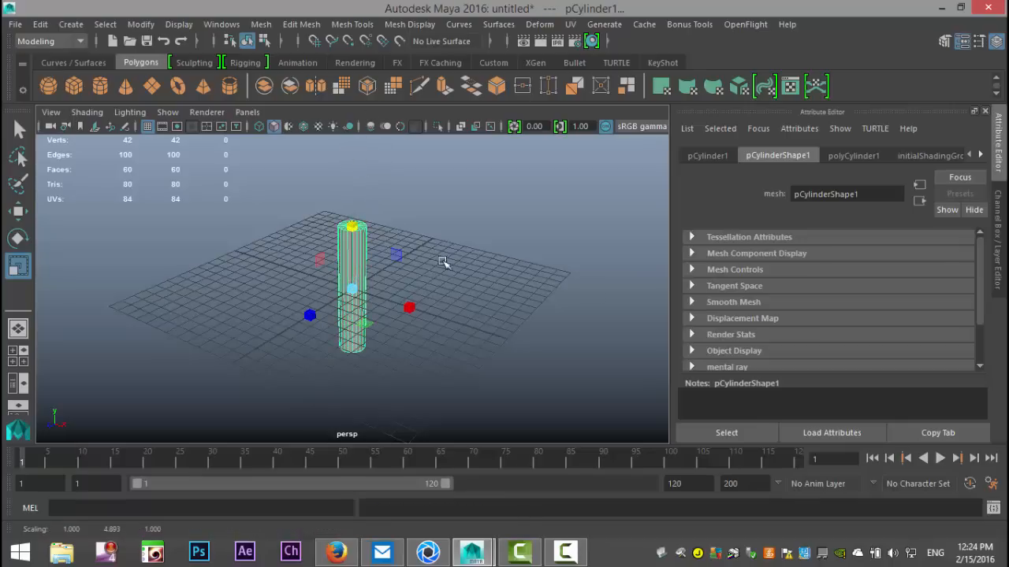
- Set the cylinder's subdivisions to 30 around the axis, 8 in height and 0 in the caps
click(856, 156)
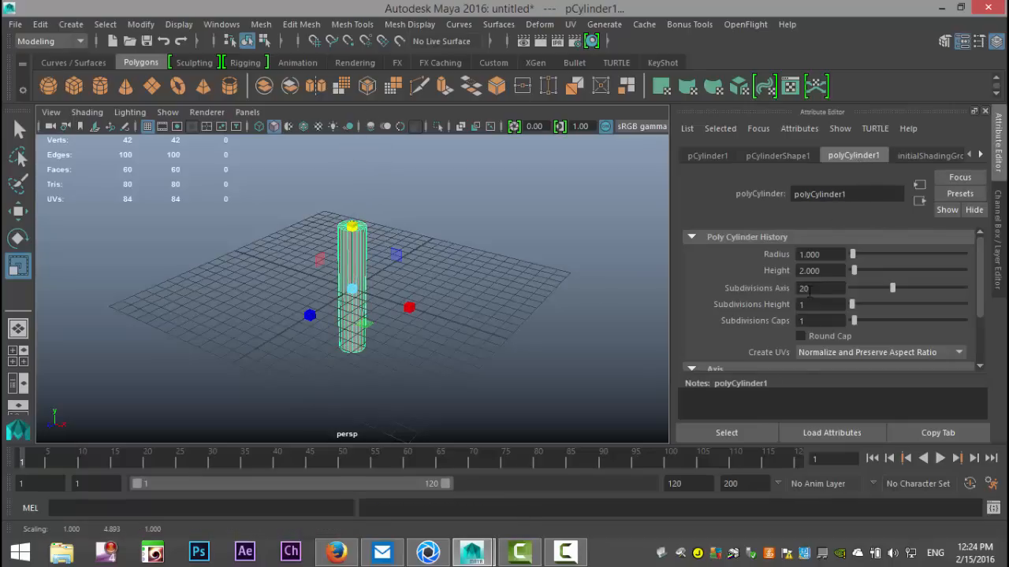
text(30)
key(Return)
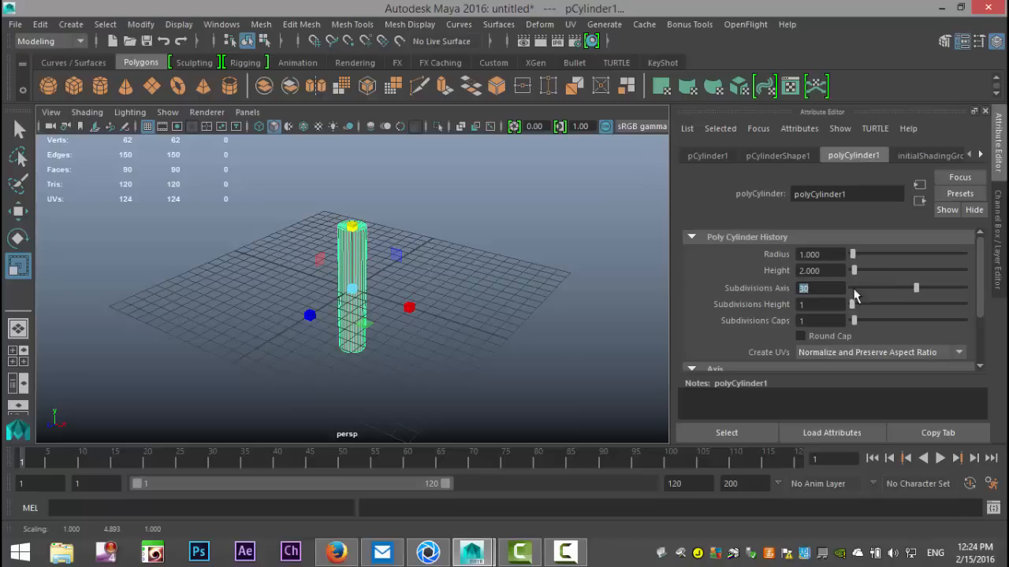
key(Return)
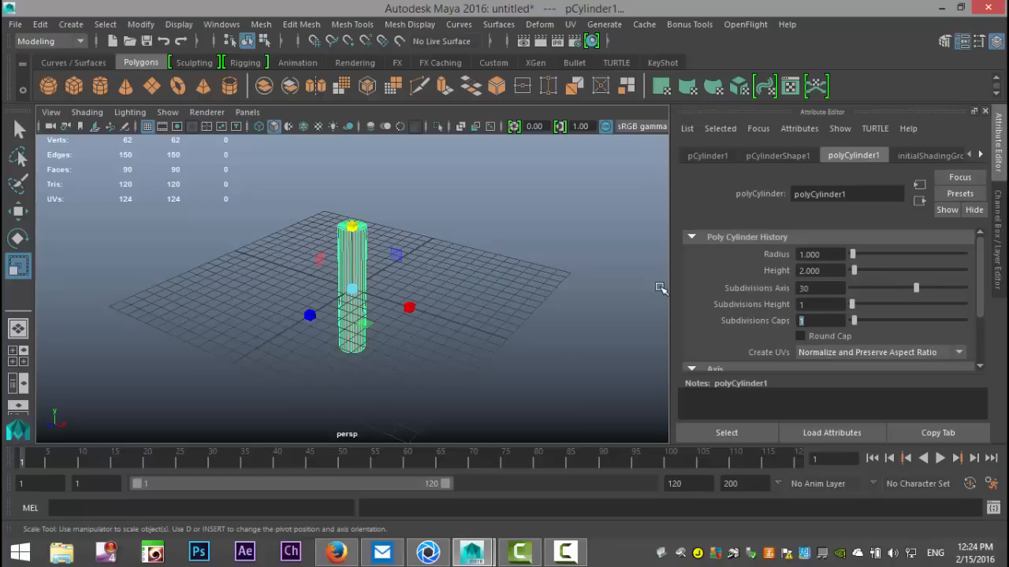
key(Return)
text(8)
key(Return)
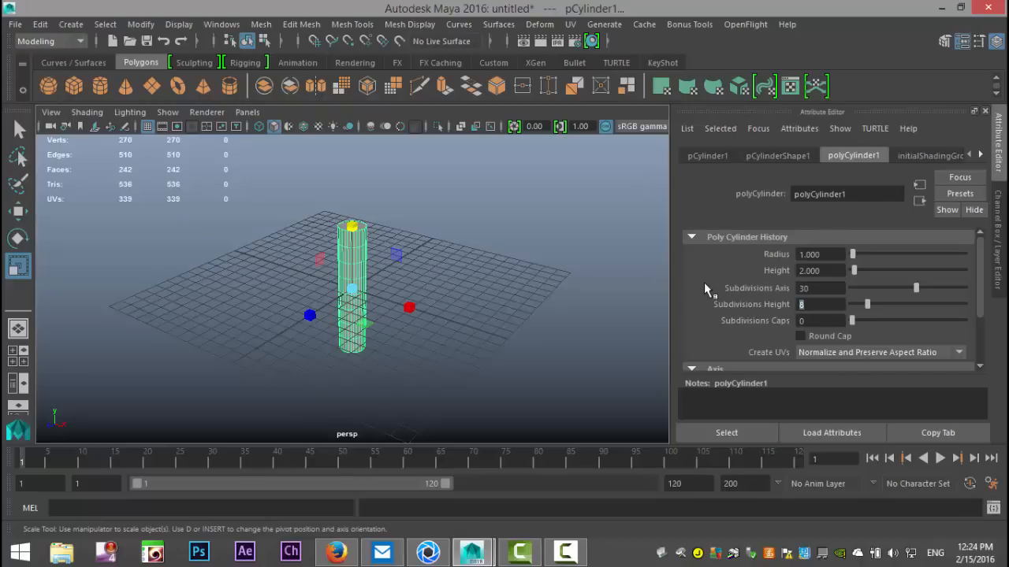
- In the side view, scale the second vertex ring from each end of the cylinder inward and spread both rings vertically towards the ends
click(18, 356)
key(space)
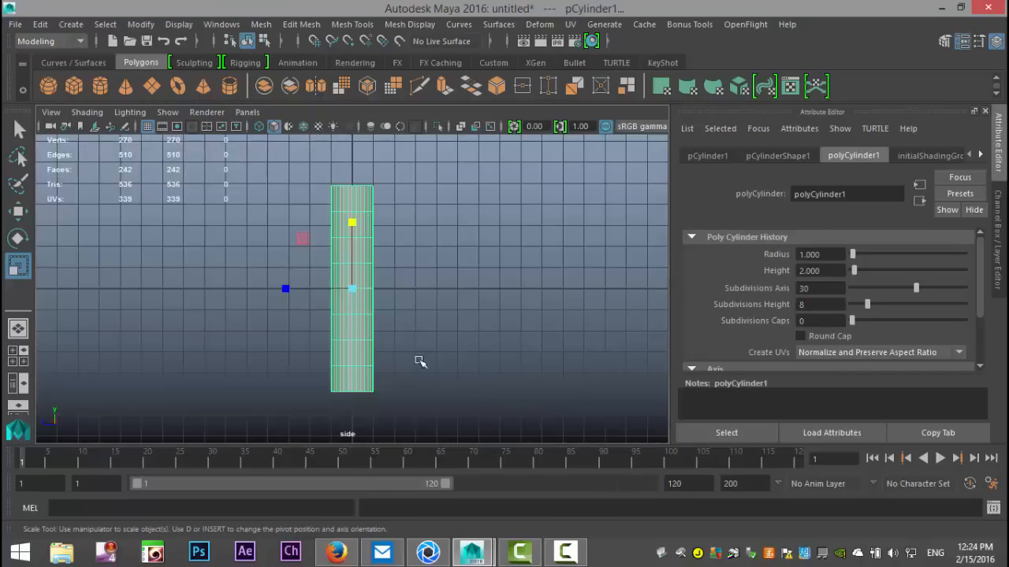
key(f)
alt+middle_drag(455, 322, 507, 317)
right_drag(404, 185, 371, 169)
drag(347, 167, 471, 195)
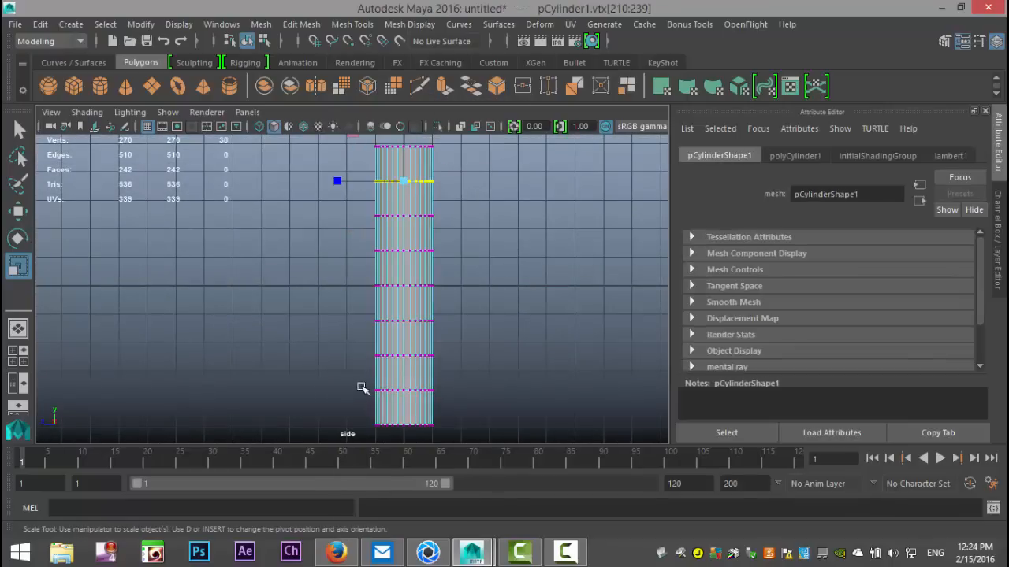
shift+drag(359, 377, 467, 402)
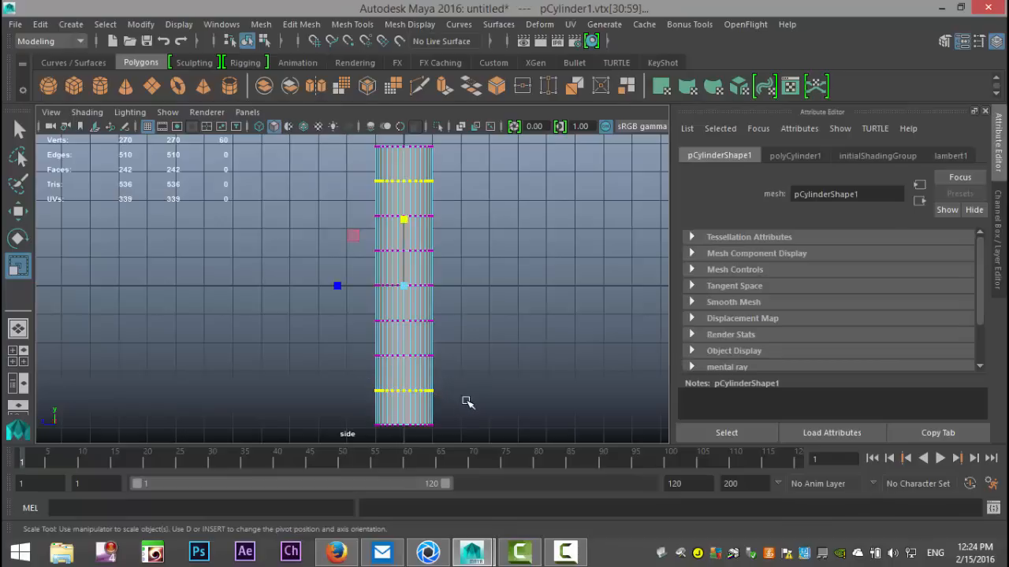
drag(406, 288, 375, 287)
drag(405, 224, 405, 198)
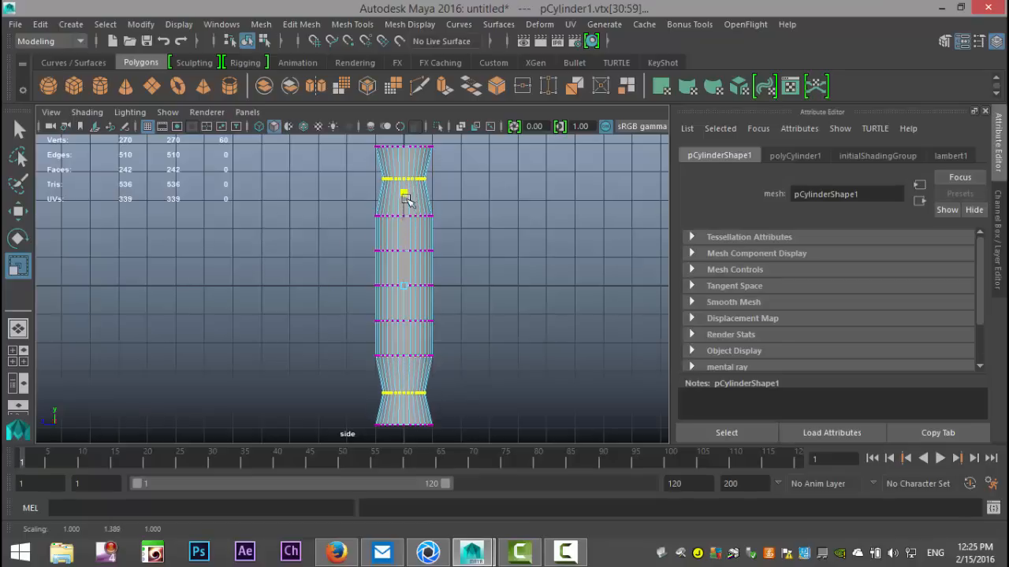
drag(404, 288, 400, 282)
drag(405, 218, 405, 184)
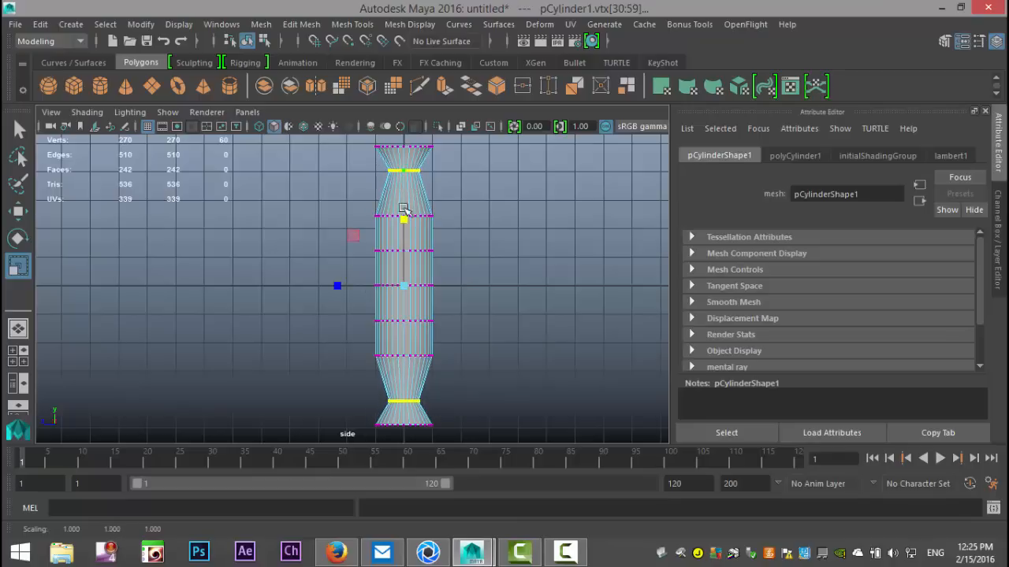
- Extrude the two middle face rings of the cylinder in the perspective view and scale them inward into a narrow neck
click(16, 357)
key(space)
key(f)
alt+drag(464, 338, 493, 309)
right_drag(331, 255, 322, 164)
alt+drag(532, 319, 423, 304)
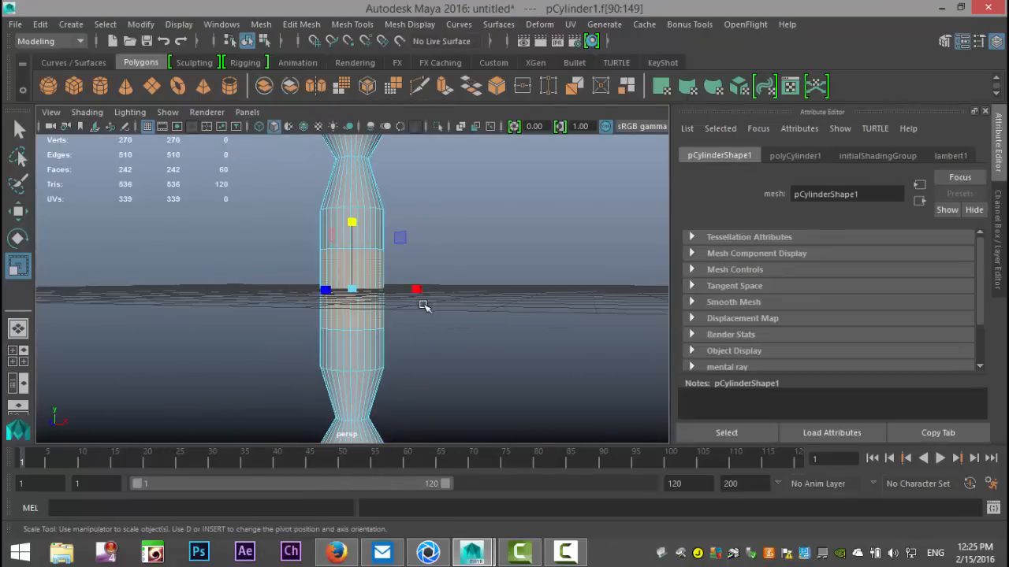
click(301, 23)
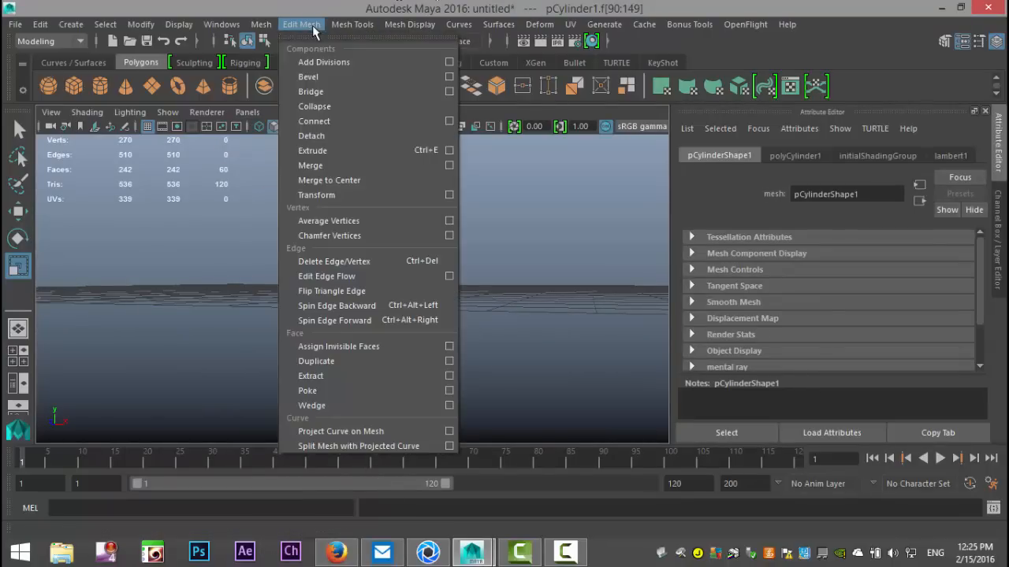
click(341, 153)
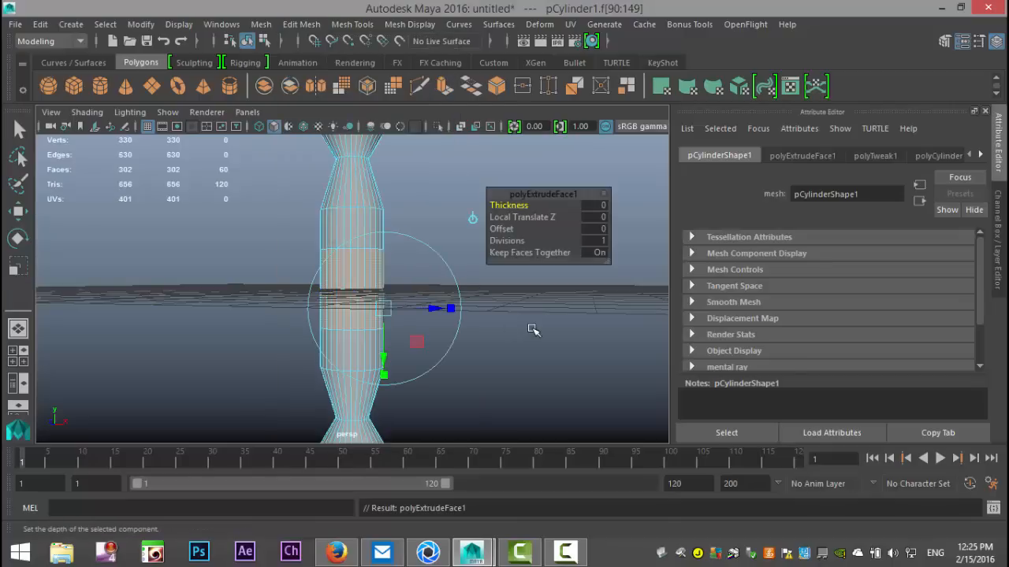
key(r)
drag(352, 294, 331, 291)
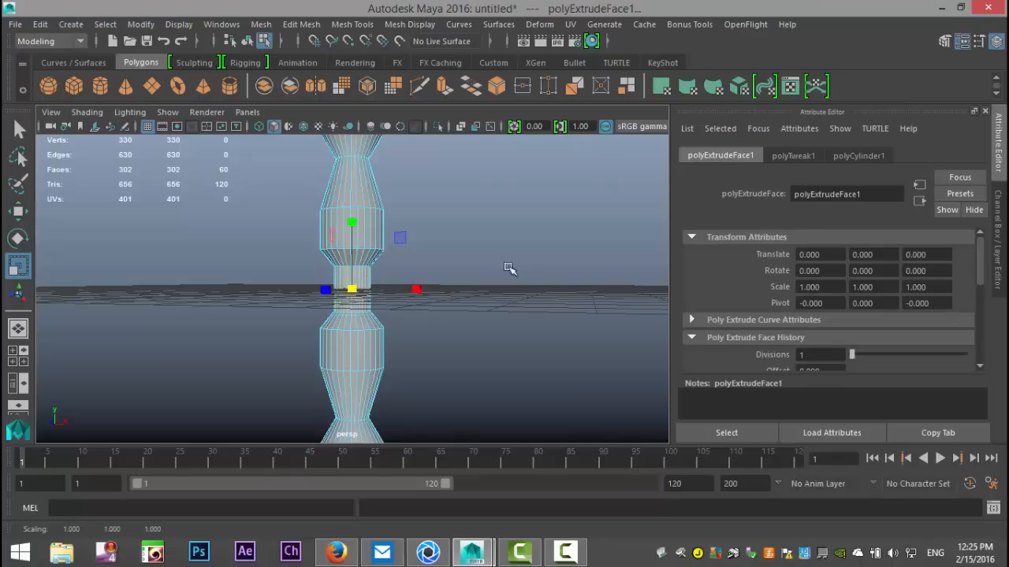
- Insert an edge loop around the narrow neck with the Insert Edge Loop tool set to equal distance from edge
click(516, 256)
scroll(511, 260, down, 3)
mouse_move(464, 250)
alt+mouse_down()
mouse_move(480, 266)
mouse_move(471, 245)
alt+mouse_up()
click(344, 23)
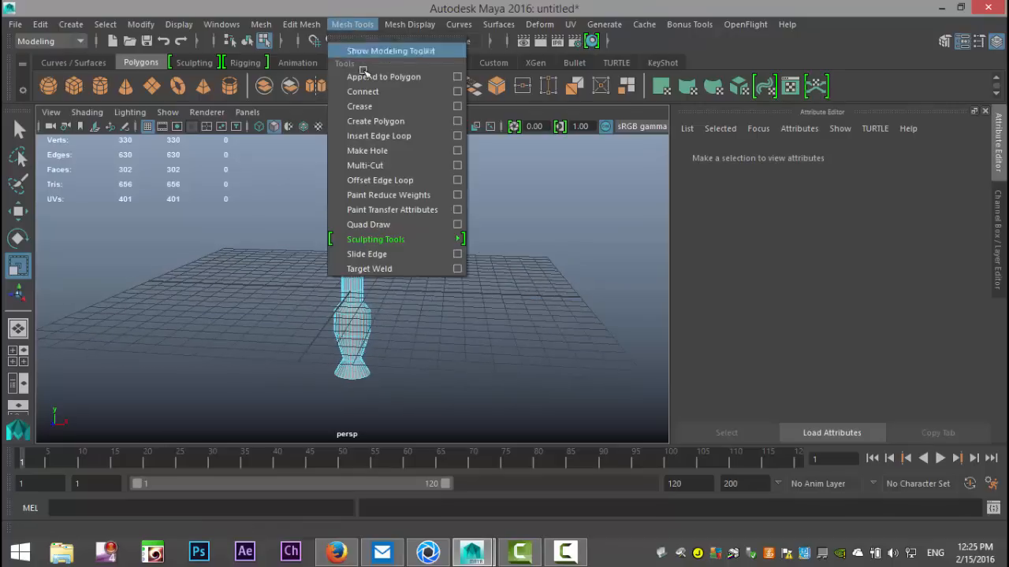
click(457, 136)
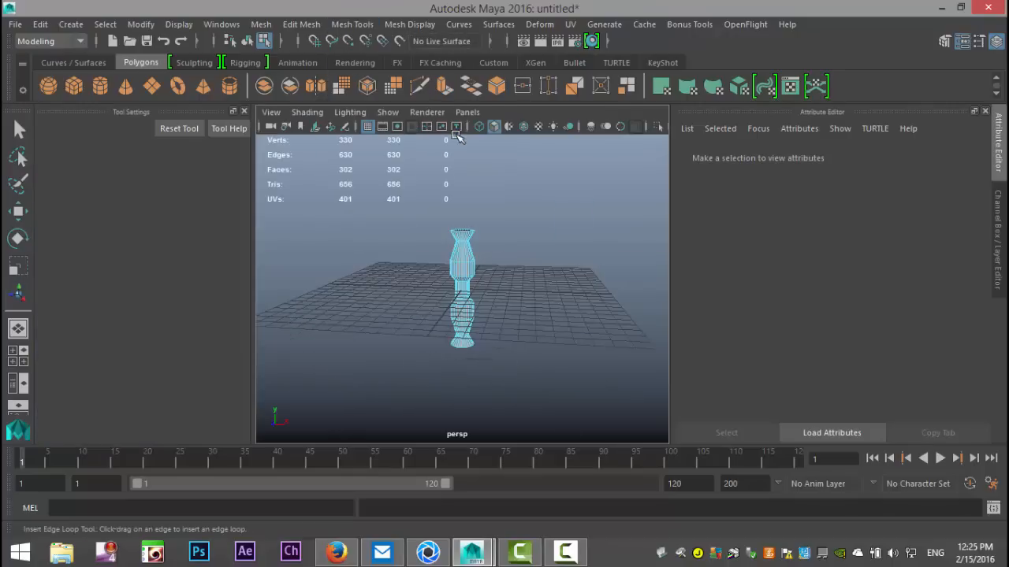
click(146, 220)
scroll(422, 319, up, 5)
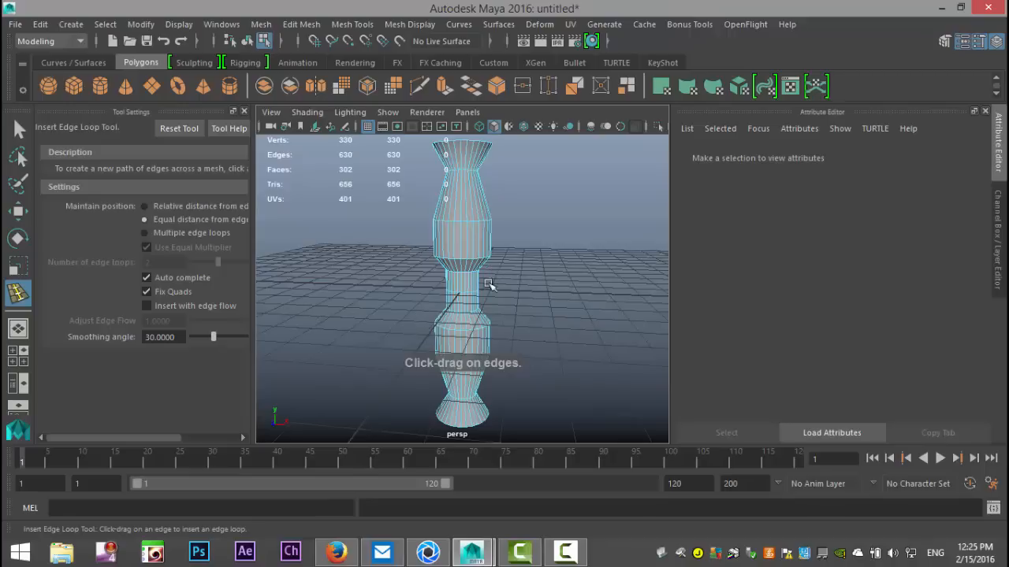
scroll(489, 284, up, 5)
drag(442, 308, 437, 276)
- Try to insert another edge loop near the flared bottom rim of the cylinder
scroll(499, 229, up, 3)
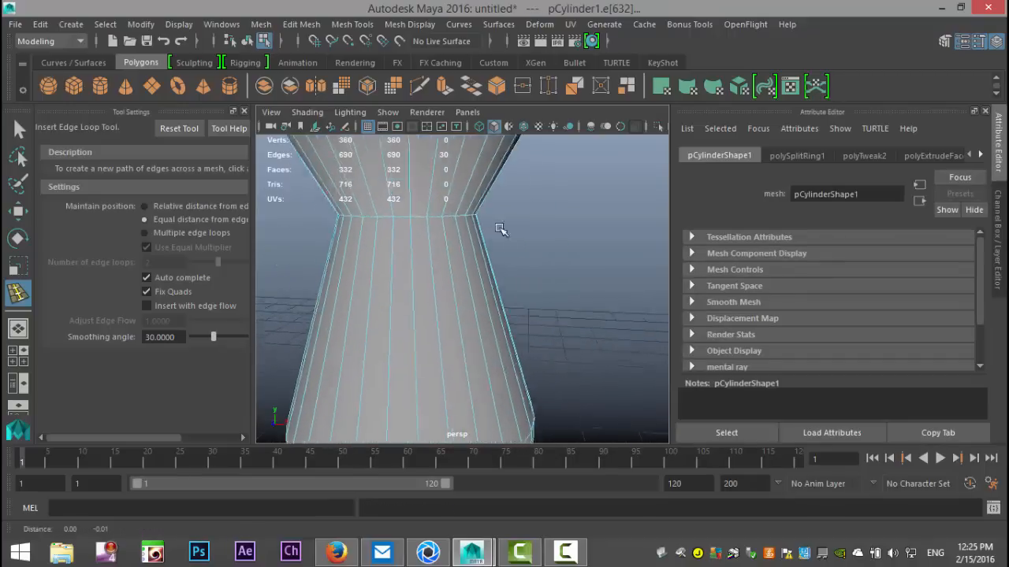
scroll(509, 338, down, 5)
scroll(509, 338, up, 6)
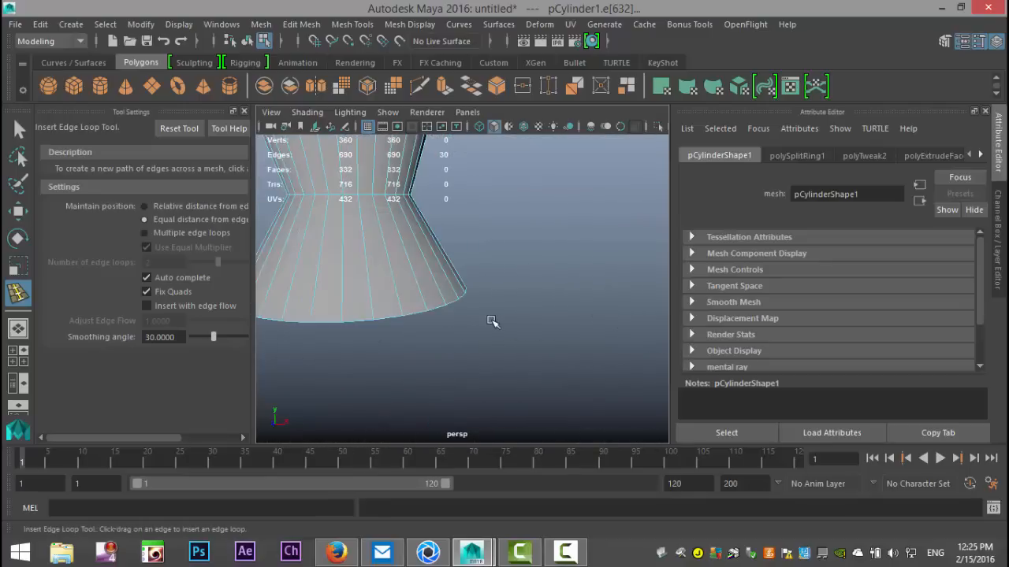
drag(400, 306, 405, 314)
- Return the cylinder to object mode and preview it in smooth display before restoring the unsmoothed display
key(q)
right_drag(387, 155, 450, 107)
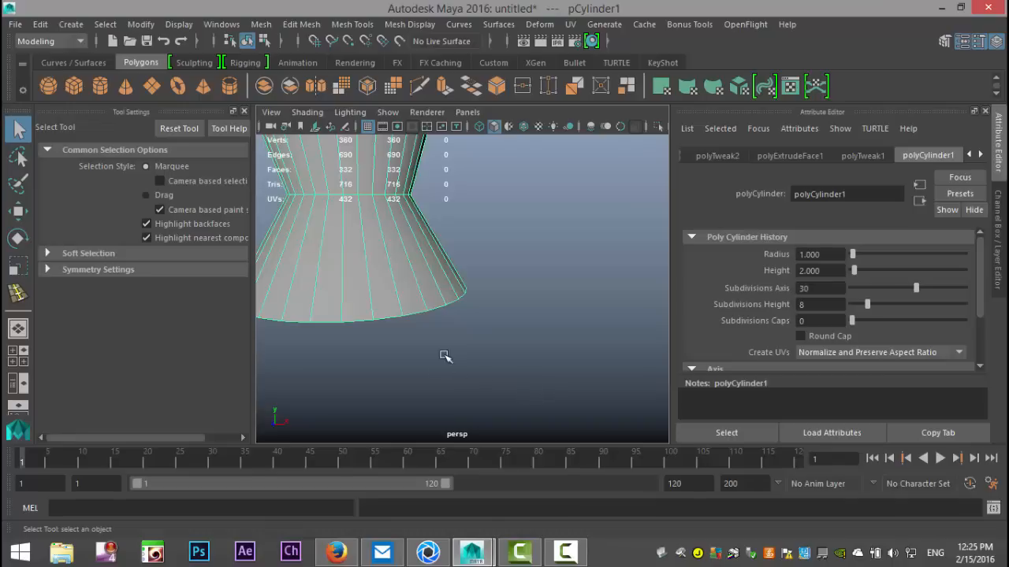
key(3)
scroll(520, 307, down, 5)
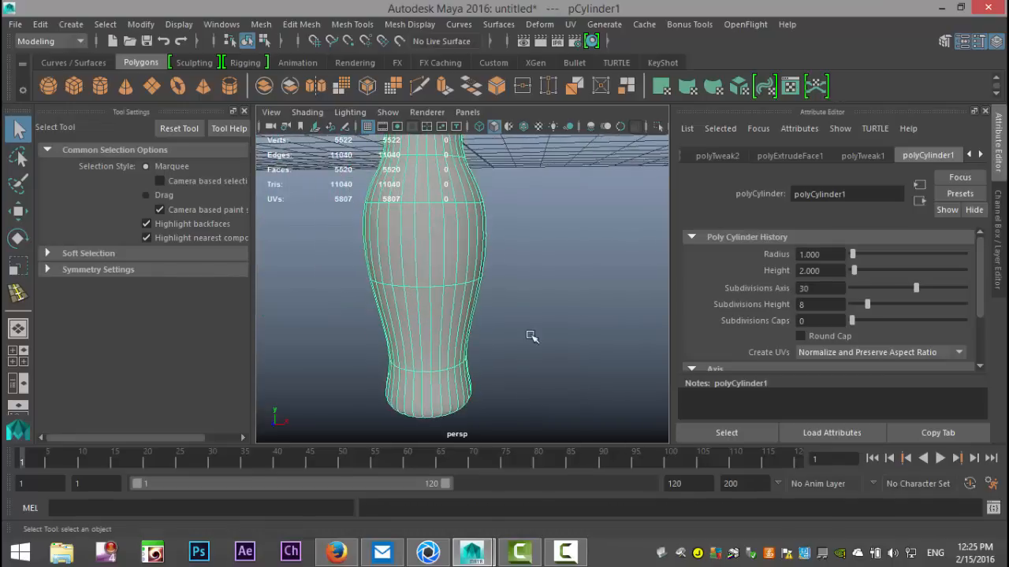
scroll(532, 337, down, 4)
alt+middle_drag(532, 290, 525, 338)
scroll(528, 336, up, 3)
alt+drag(495, 311, 547, 356)
key(1)
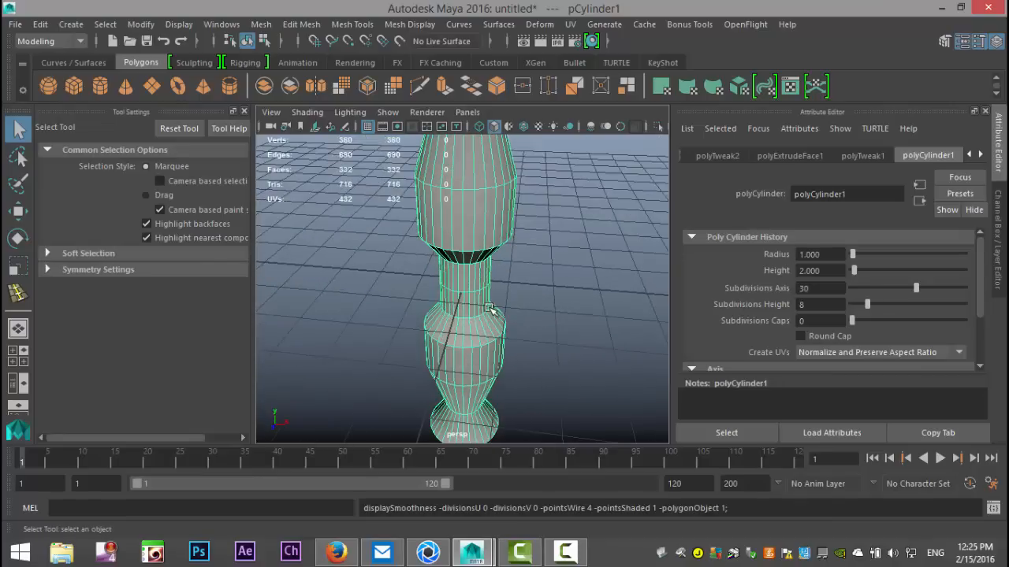
- Smooth the cylinder mesh with 2 divisions, deselect it and close the tool settings
click(261, 24)
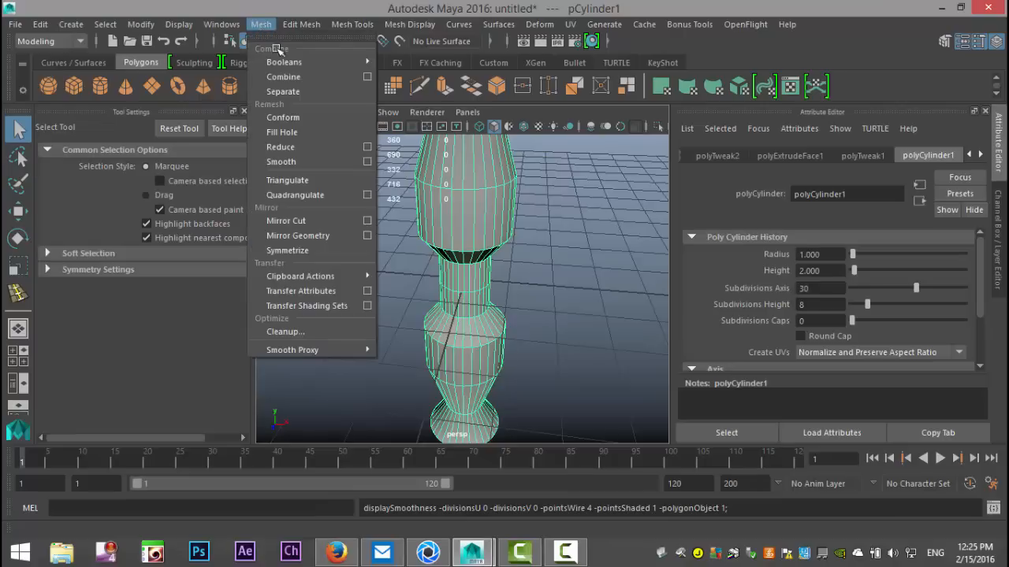
click(306, 160)
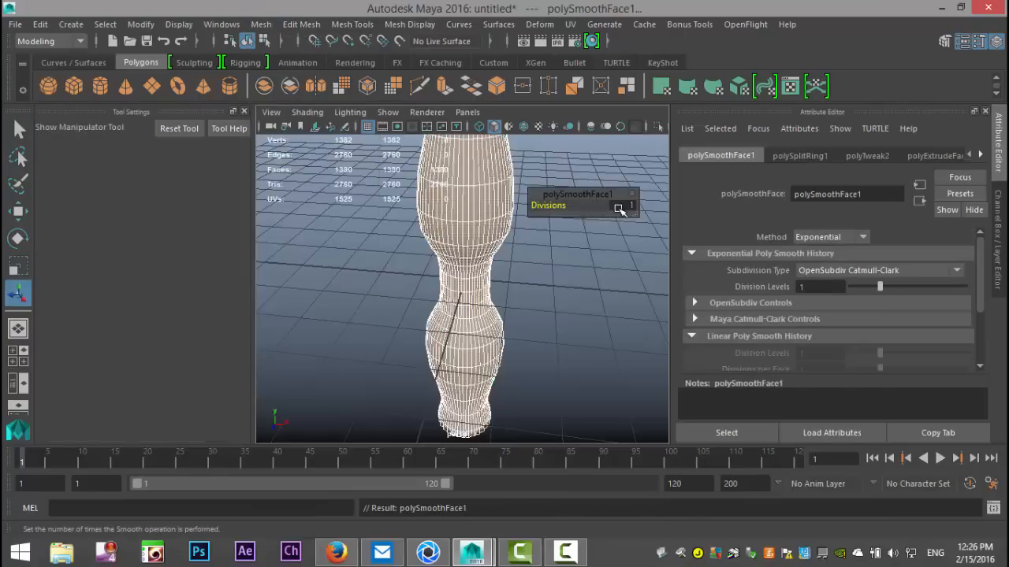
click(620, 206)
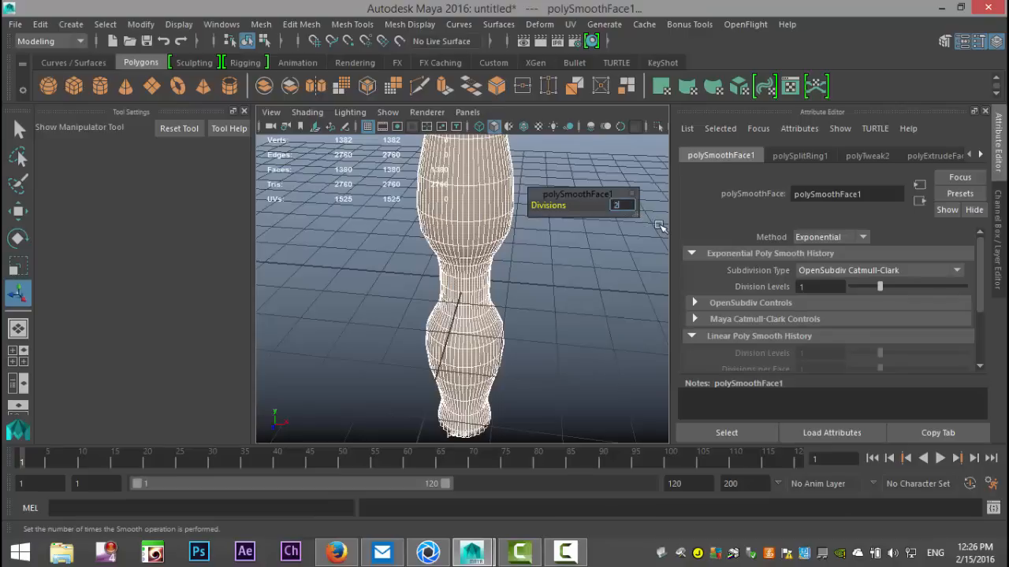
key(Return)
click(571, 344)
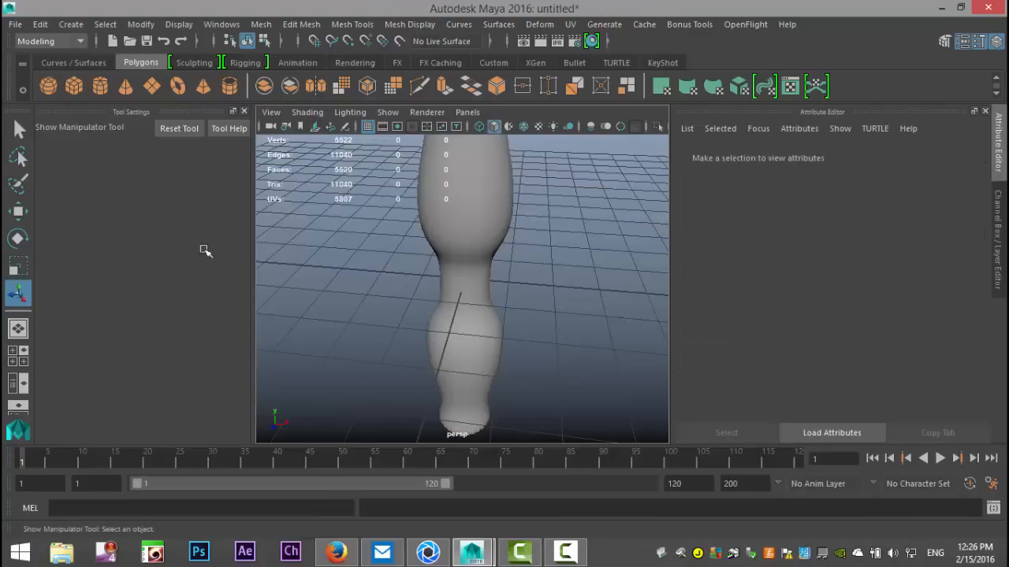
click(242, 110)
- Create a polygon cube and move it against the side of the column's lower bulge, at about X 1.24 and Y -1.71
scroll(424, 265, down, 6)
scroll(426, 284, up, 4)
mouse_move(455, 286)
alt+mouse_down()
mouse_move(470, 243)
mouse_move(462, 271)
mouse_move(457, 187)
mouse_move(450, 305)
mouse_move(477, 295)
mouse_move(464, 339)
mouse_move(464, 247)
mouse_move(450, 282)
mouse_move(468, 282)
mouse_move(465, 270)
mouse_move(460, 285)
alt+mouse_up()
scroll(457, 300, down, 3)
scroll(460, 301, up, 3)
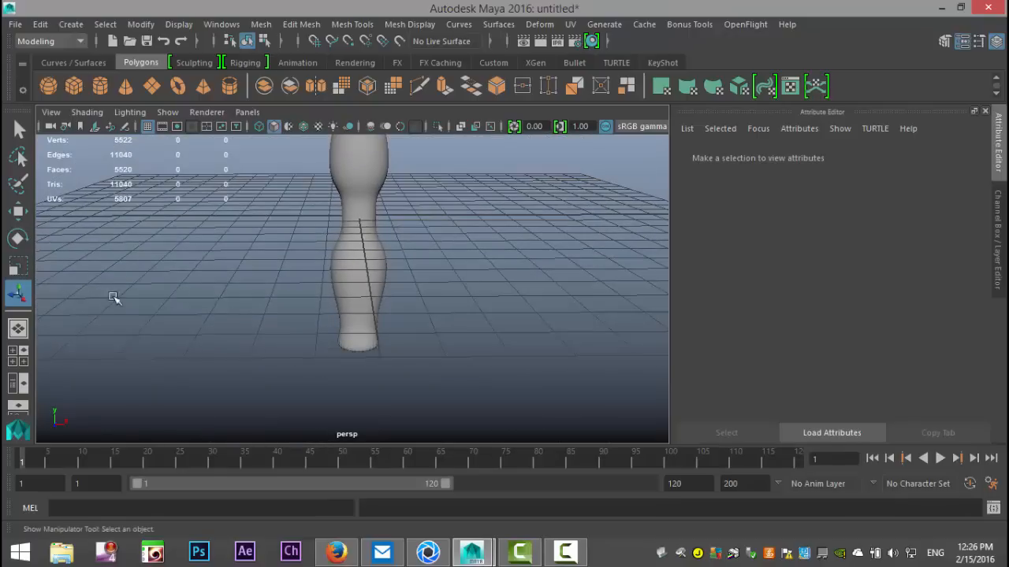
click(73, 86)
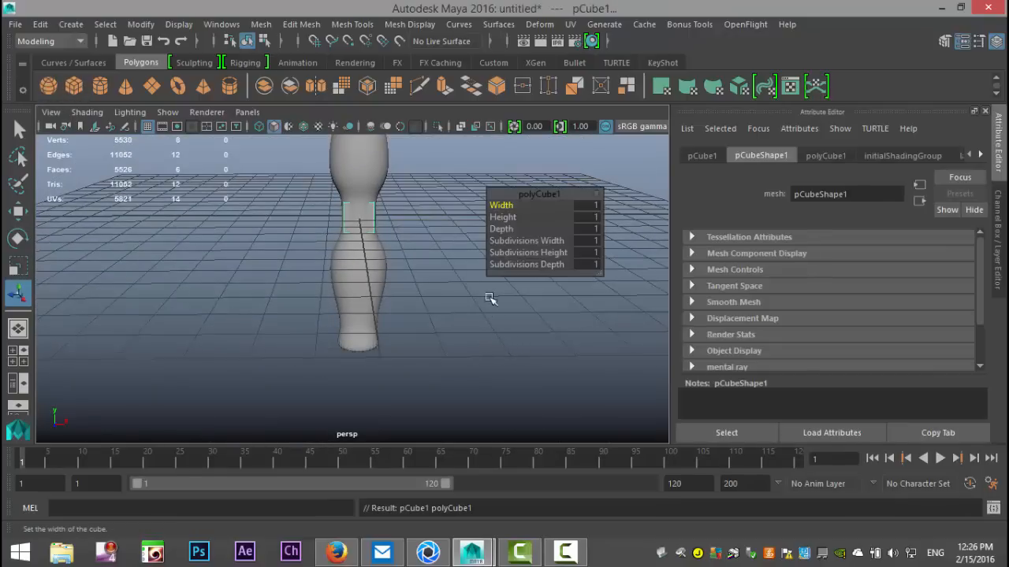
key(w)
drag(428, 218, 501, 217)
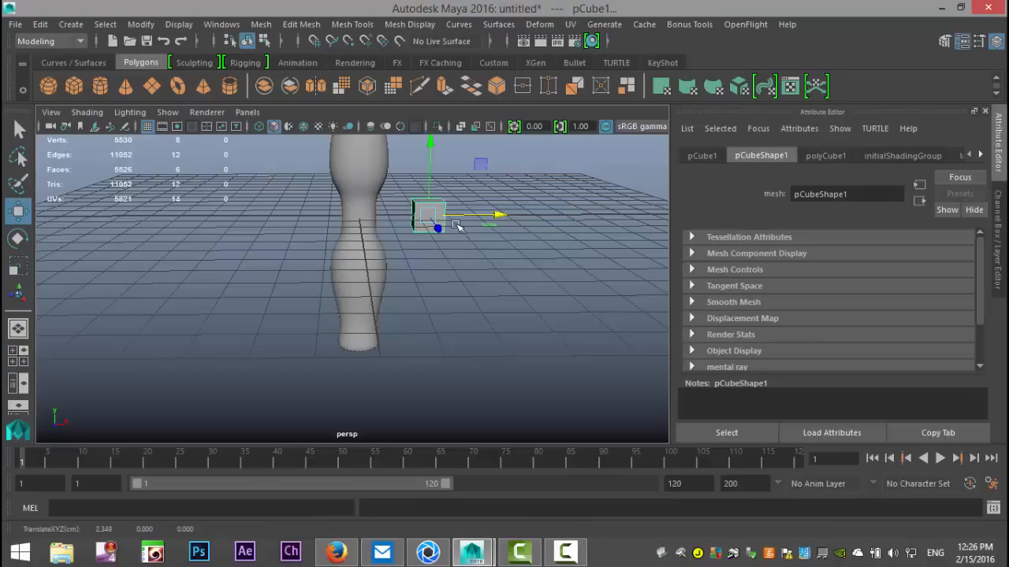
drag(431, 142, 438, 195)
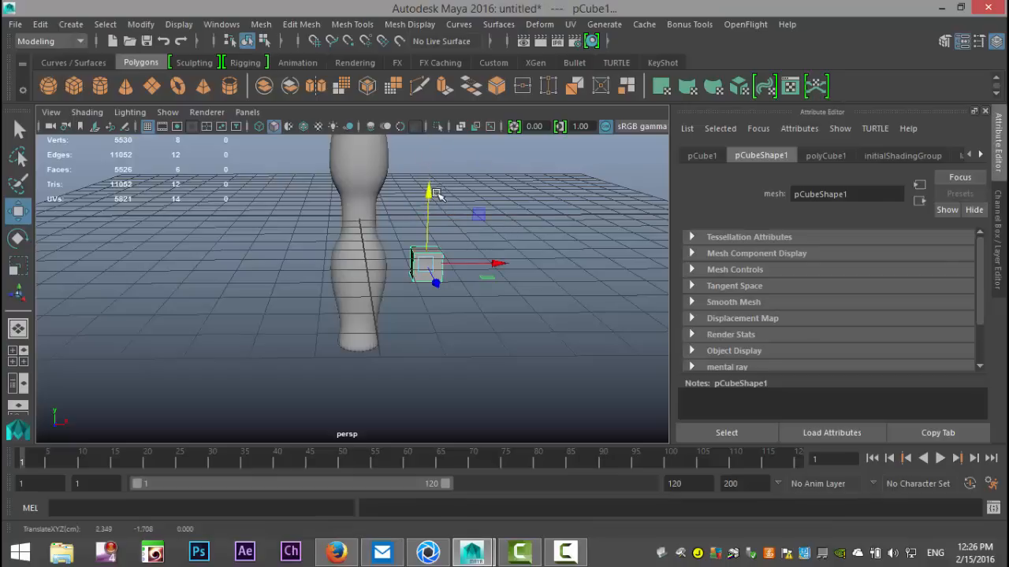
drag(497, 266, 466, 272)
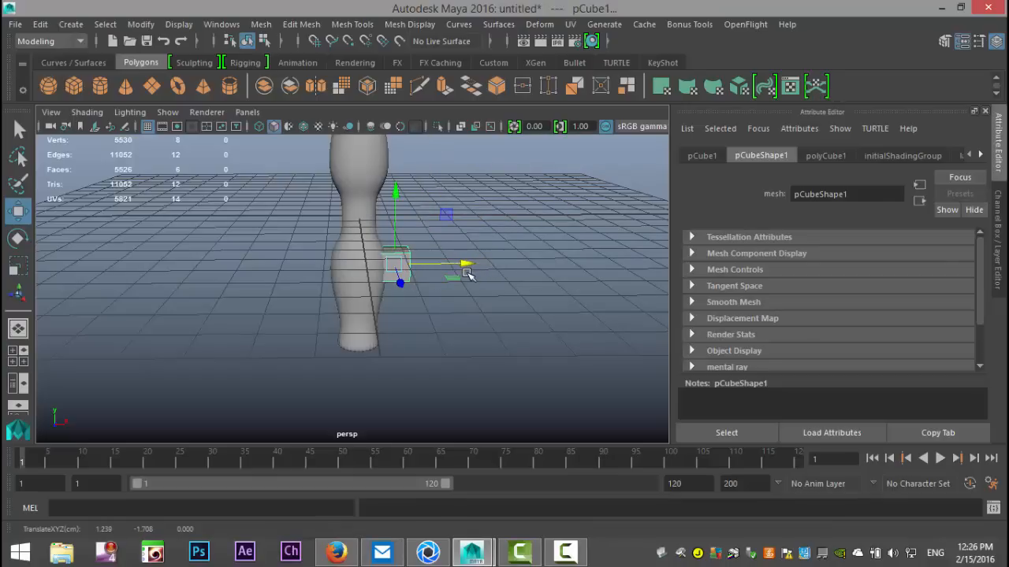
- Select the cube's outward-facing side face and extrude it
alt+drag(471, 338, 390, 303)
right_drag(389, 281, 384, 174)
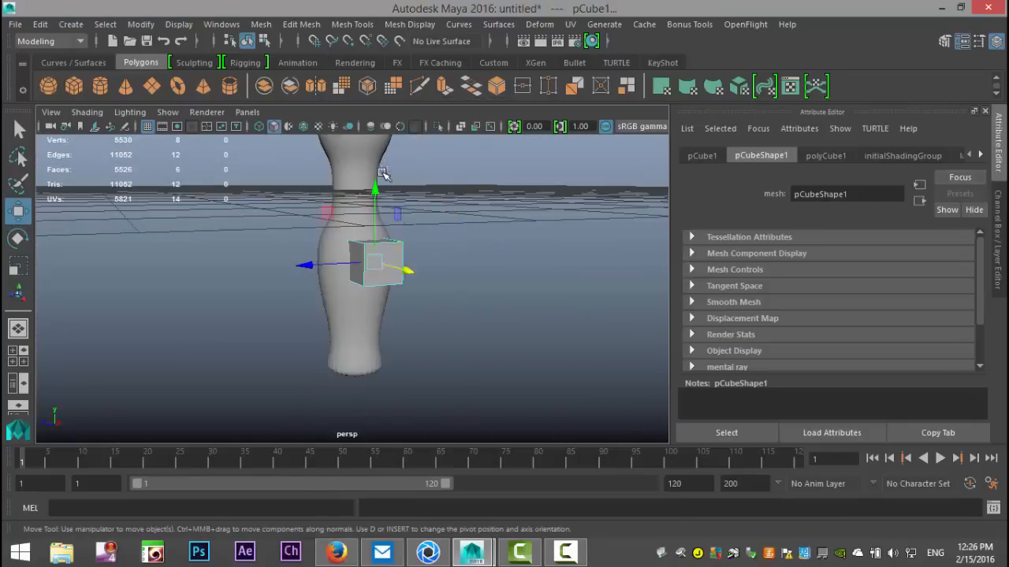
click(384, 272)
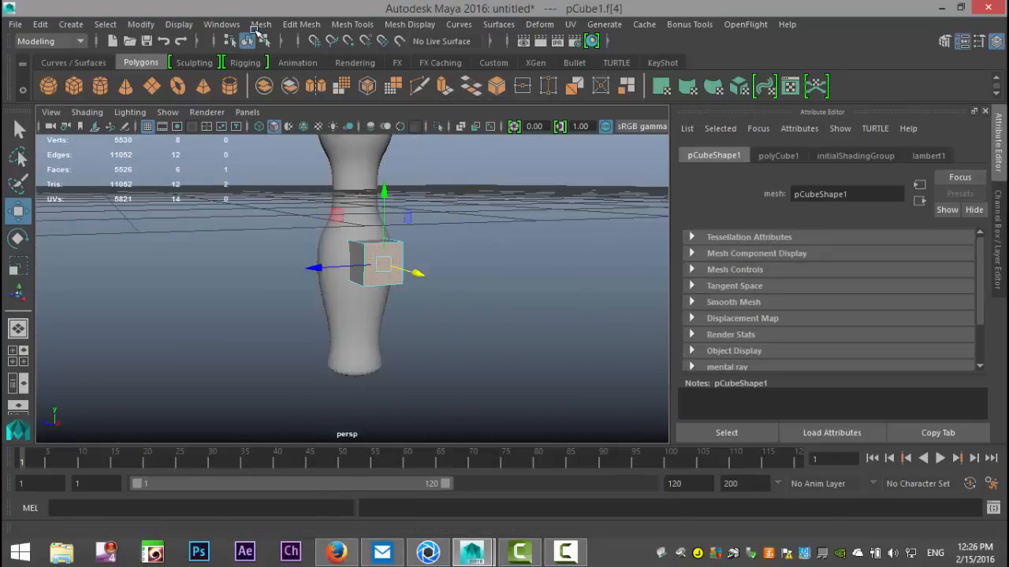
click(301, 25)
click(384, 150)
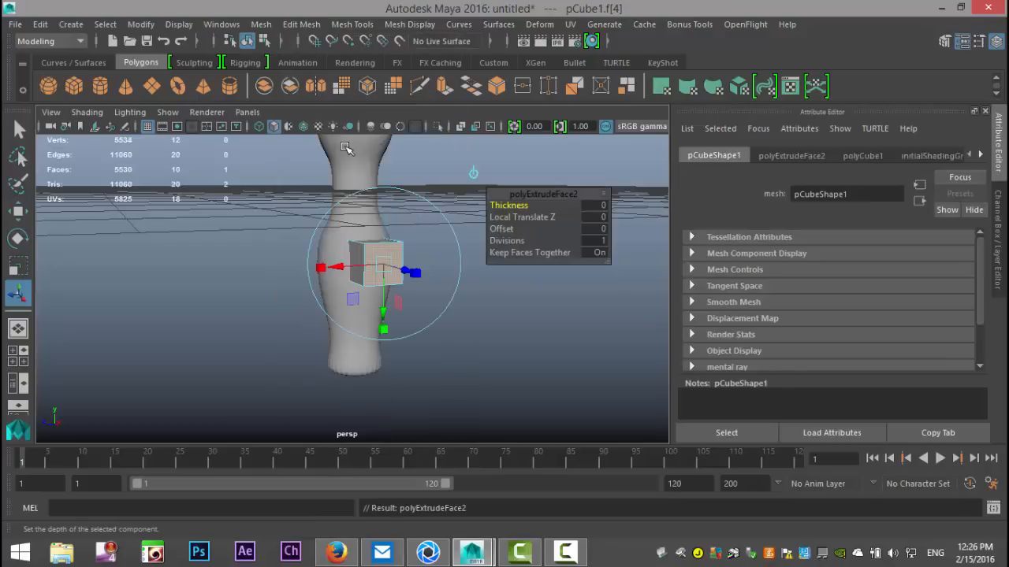
- In the front view, move the extruded face outward and down to about X 2.47, Y -2.11 and rotate it to angle downward
click(18, 356)
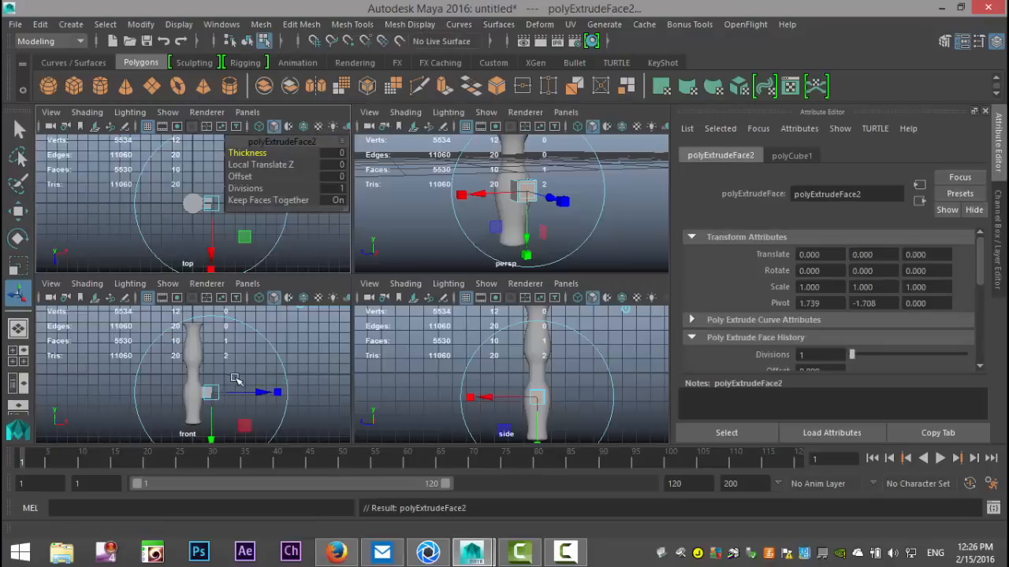
key(space)
scroll(426, 367, up, 4)
alt+middle_drag(539, 386, 496, 275)
key(w)
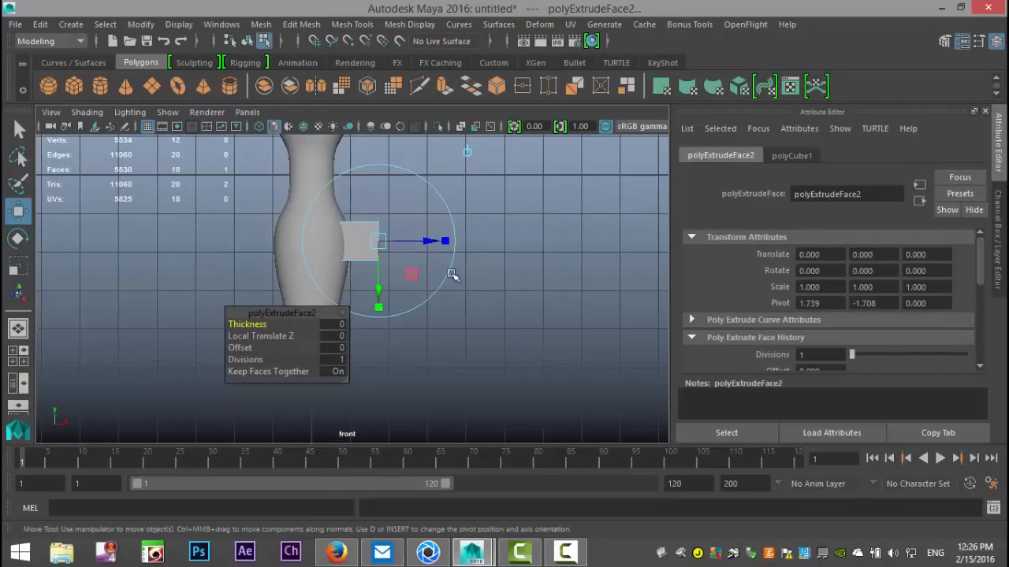
drag(380, 243, 408, 258)
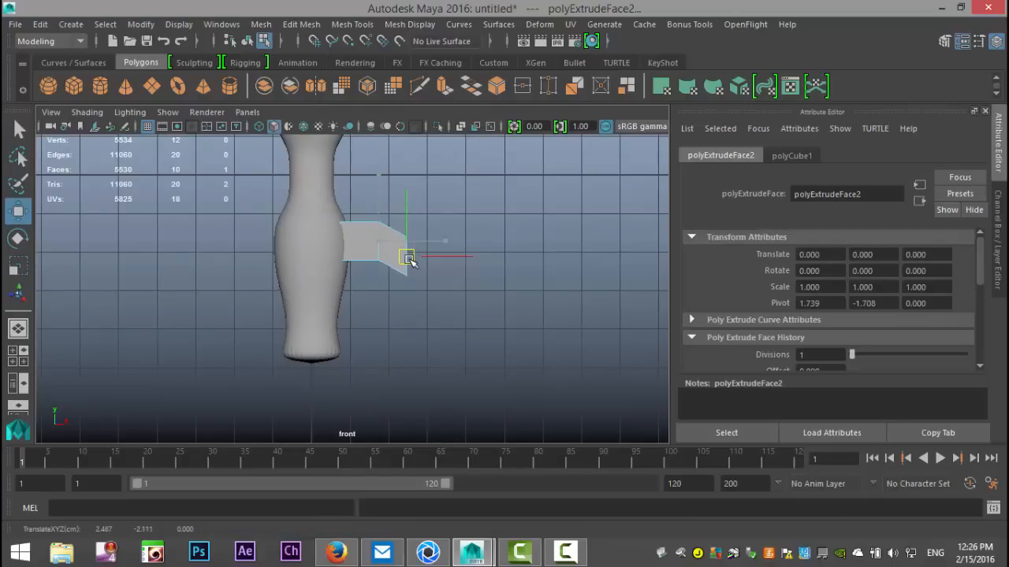
key(e)
drag(435, 314, 380, 321)
- Extrude the end face again, move it to about X 2.85, Y -2.95 and rotate it further downward
key(ctrl+e)
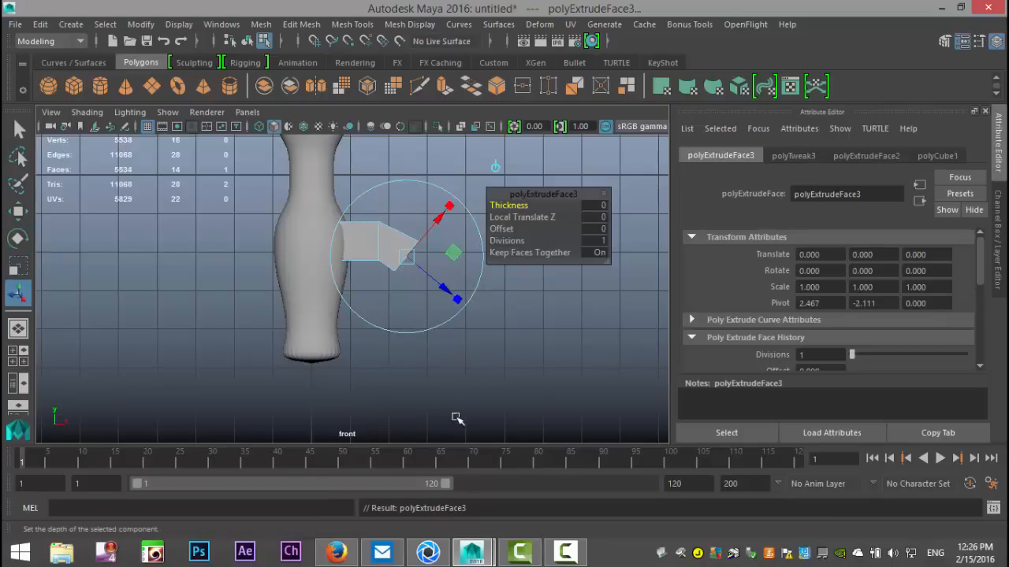
key(w)
drag(410, 254, 416, 288)
key(e)
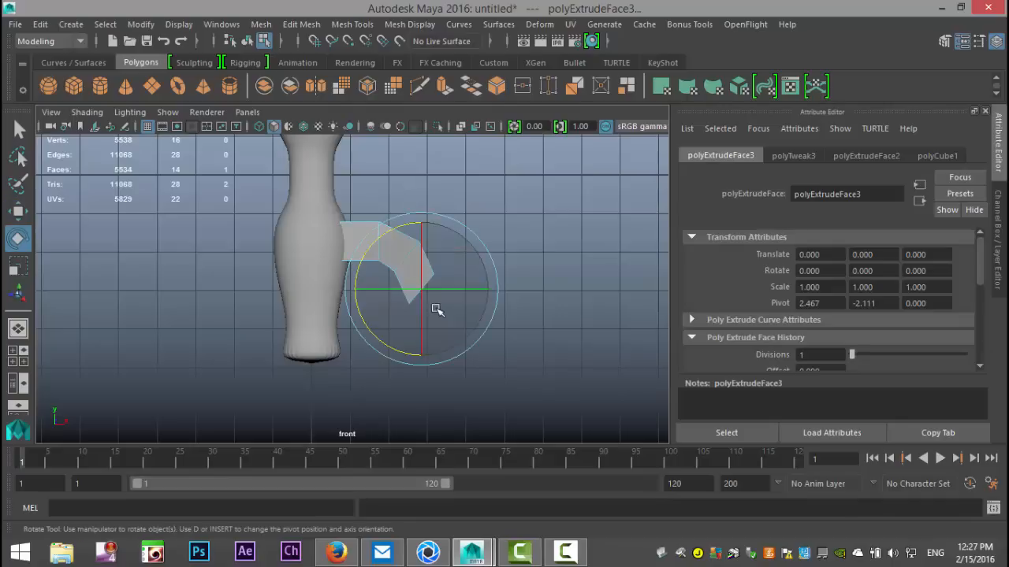
drag(398, 355, 377, 346)
- Extrude the next leg segment to about X 3.08, Y -3.72 and rotate its end face slightly
key(ctrl+e)
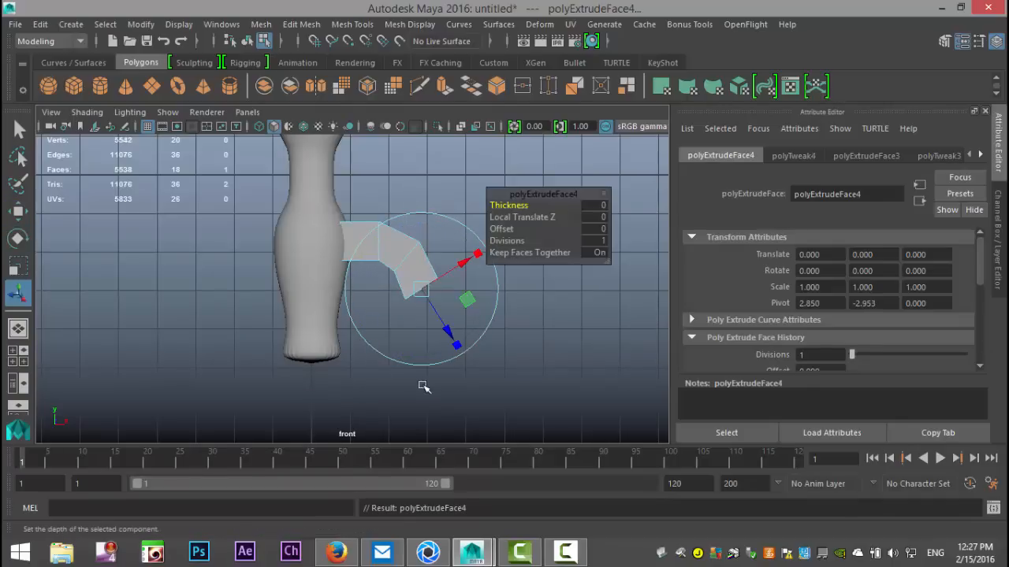
key(w)
drag(423, 290, 432, 319)
drag(431, 319, 432, 319)
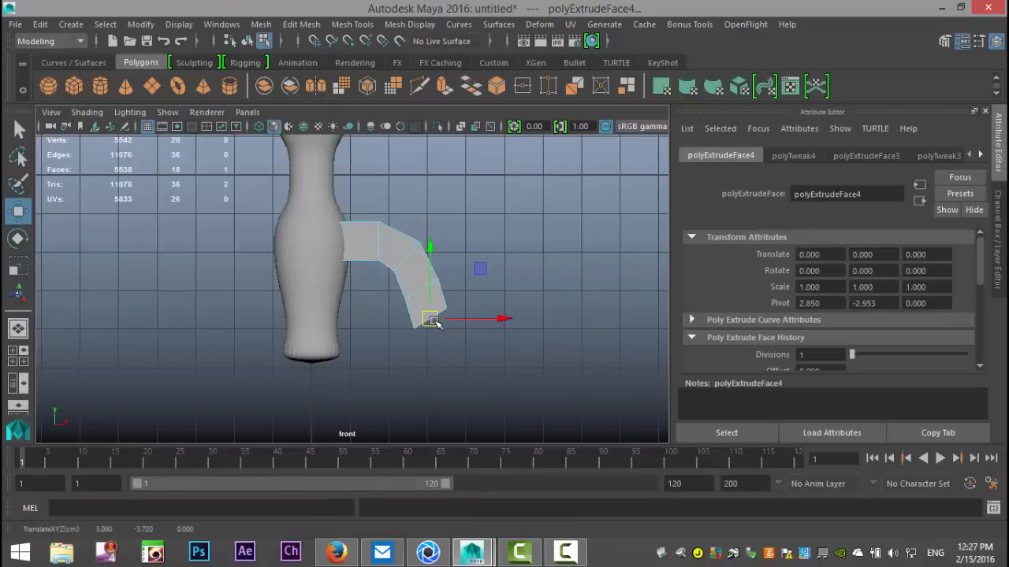
key(e)
drag(425, 382, 402, 382)
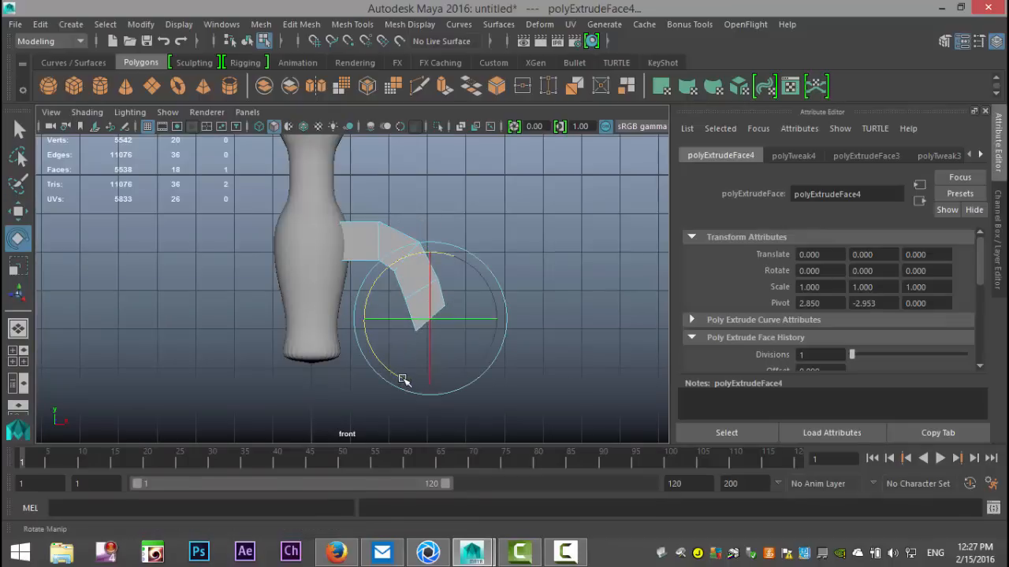
- Extrude another segment to about X 3.64, Y -4.28 and rotate its end face so the leg starts curving outward
key(ctrl+e)
key(w)
drag(435, 322, 456, 343)
key(e)
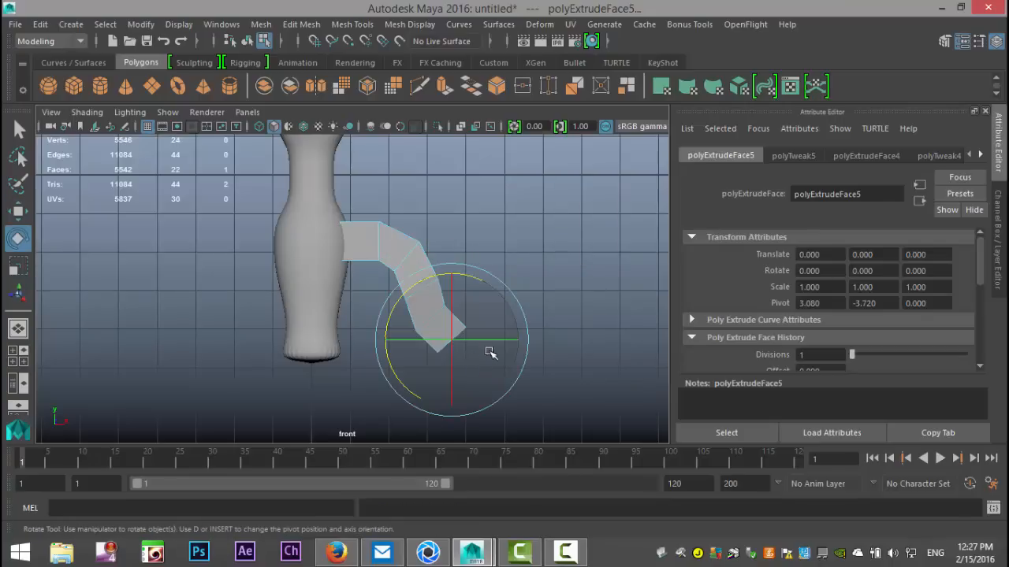
drag(471, 275, 500, 350)
- Extrude a final segment outward and rotate its end face upright to form the leg's foot
key(ctrl+e)
key(w)
key(e)
drag(462, 297, 490, 345)
key(r)
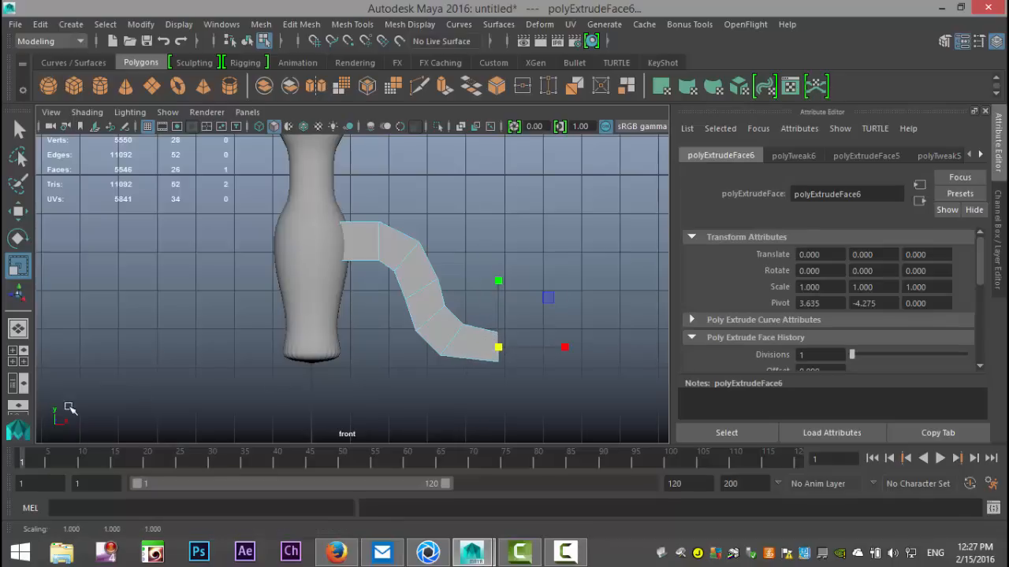
- Return the leg to object mode in the perspective view and preview it smoothed before restoring the unsmoothed display
click(18, 351)
key(space)
alt+drag(533, 301, 545, 319)
click(468, 294)
right_drag(425, 306, 476, 104)
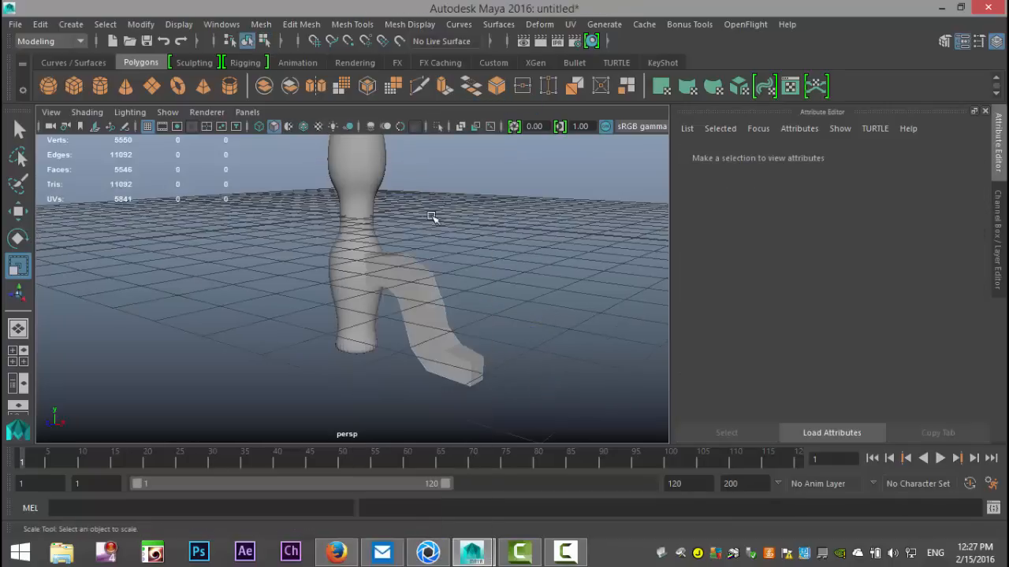
click(414, 290)
key(3)
click(540, 300)
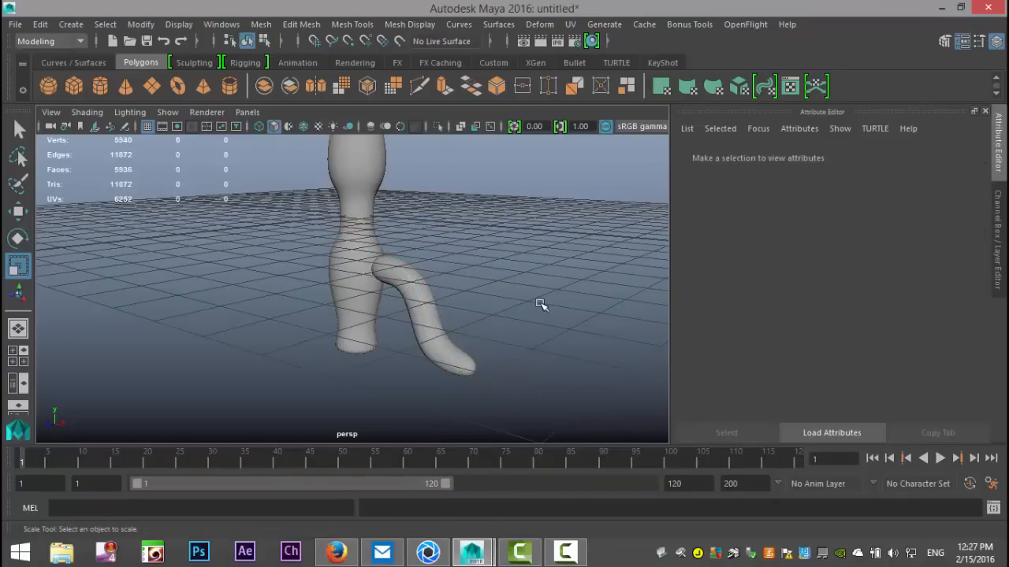
scroll(538, 312, up, 3)
alt+drag(559, 305, 492, 304)
click(432, 323)
key(1)
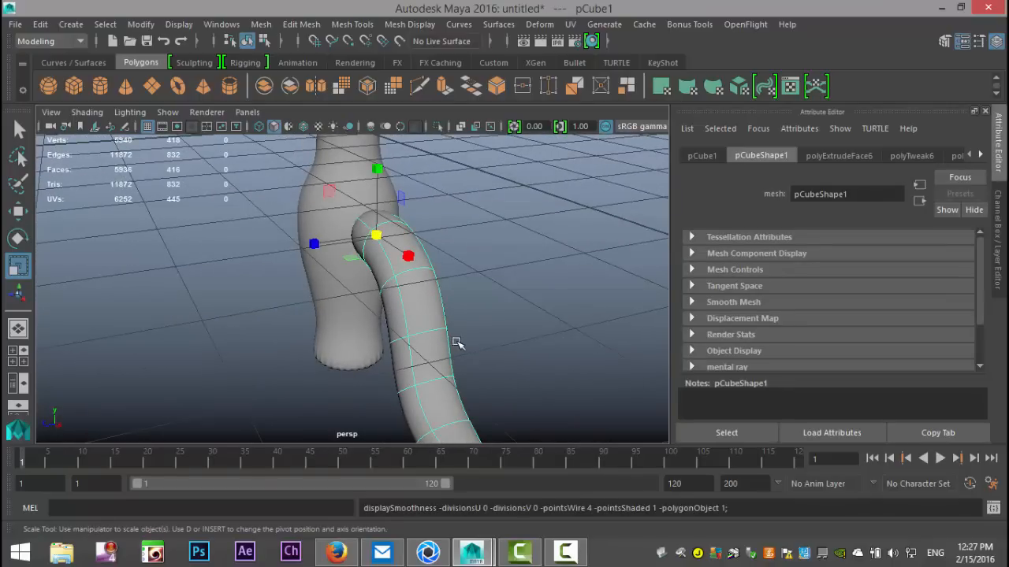
- Insert two evenly spaced lengthwise edge loops across the leg's upper surface, using the multiple edge loops option
click(352, 23)
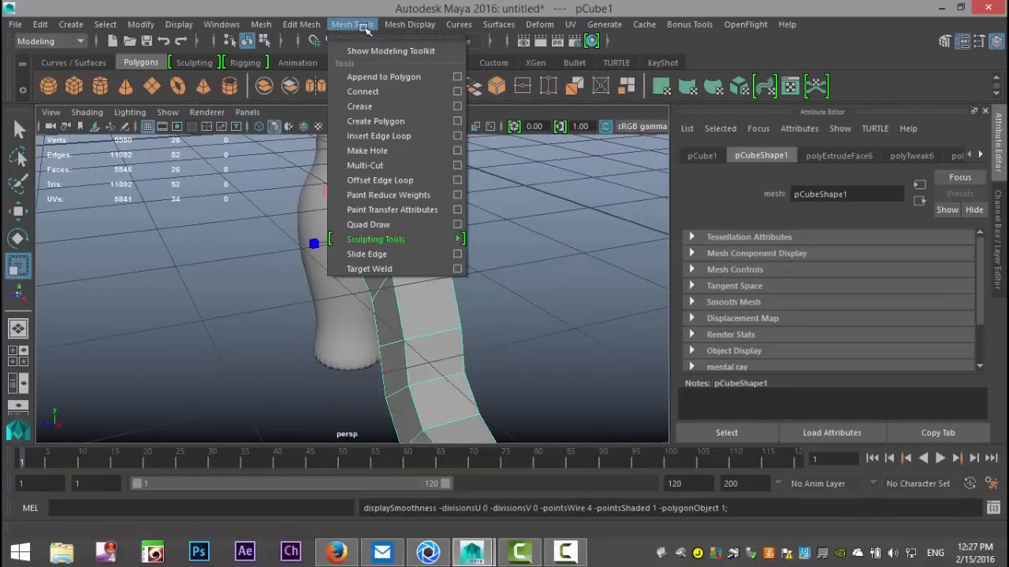
click(458, 136)
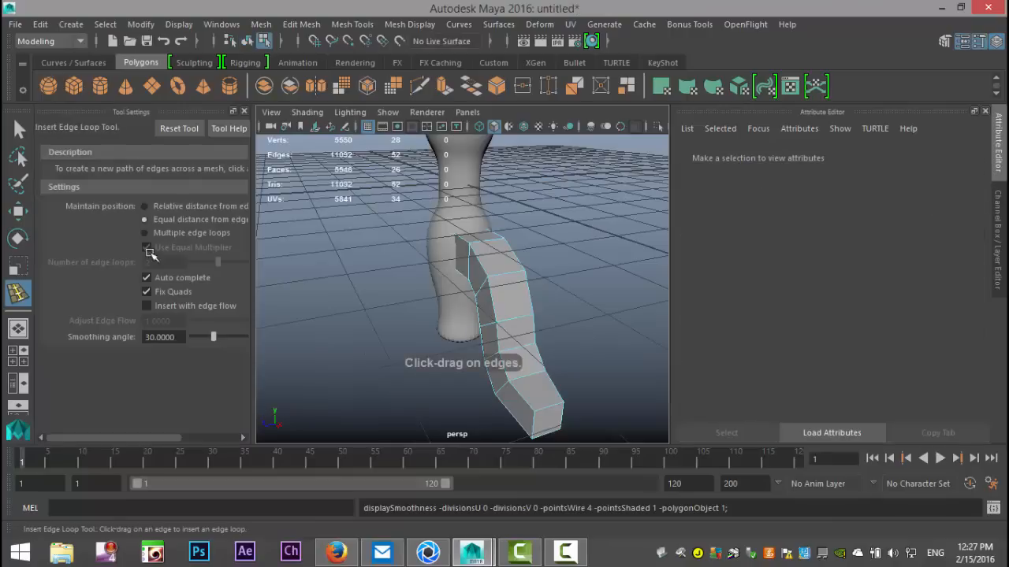
click(147, 233)
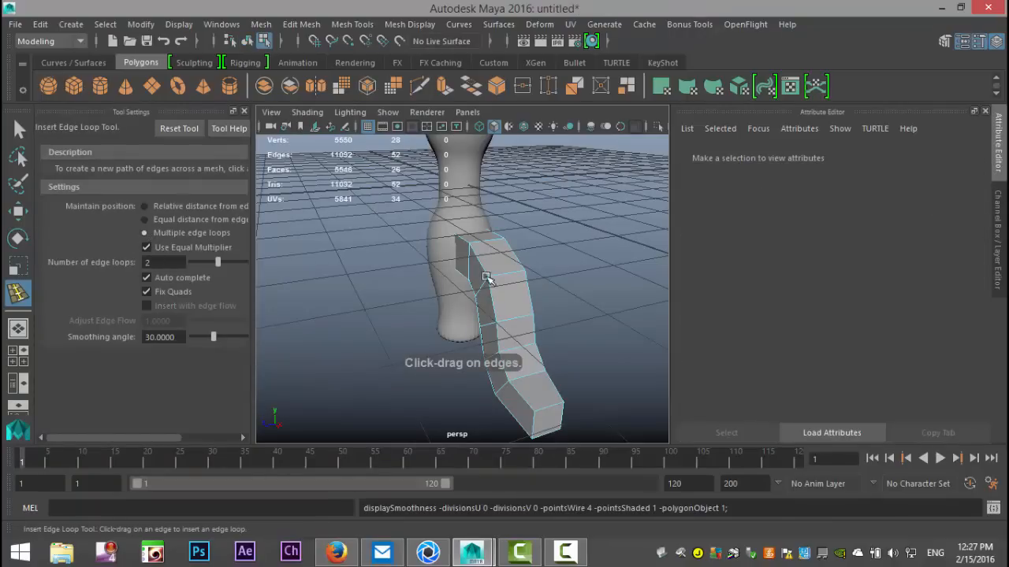
drag(502, 276, 502, 279)
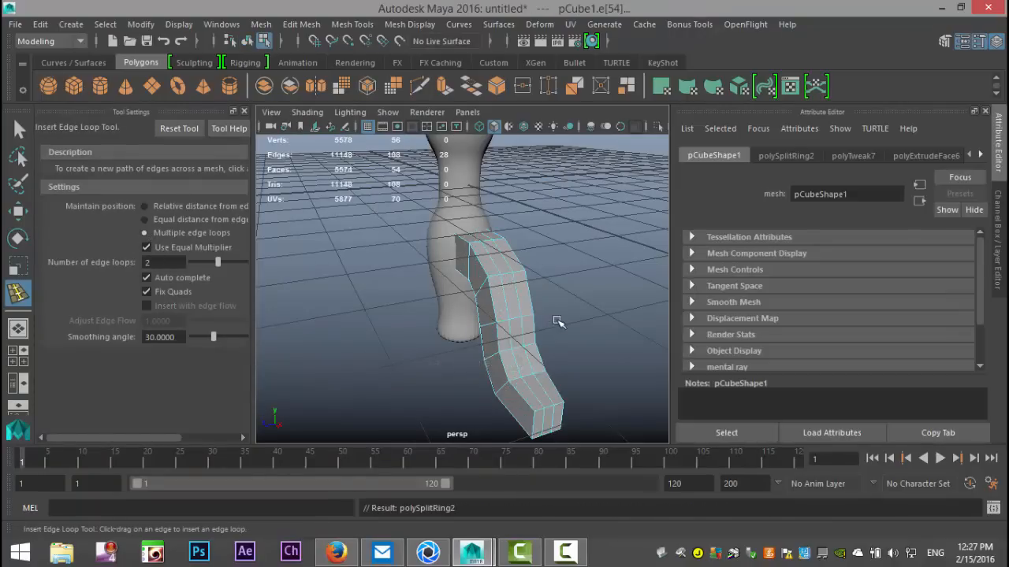
- Scale the two new edge loops apart along the leg's width so they sit close to its side edges
scroll(558, 321, up, 4)
alt+drag(584, 341, 553, 349)
key(r)
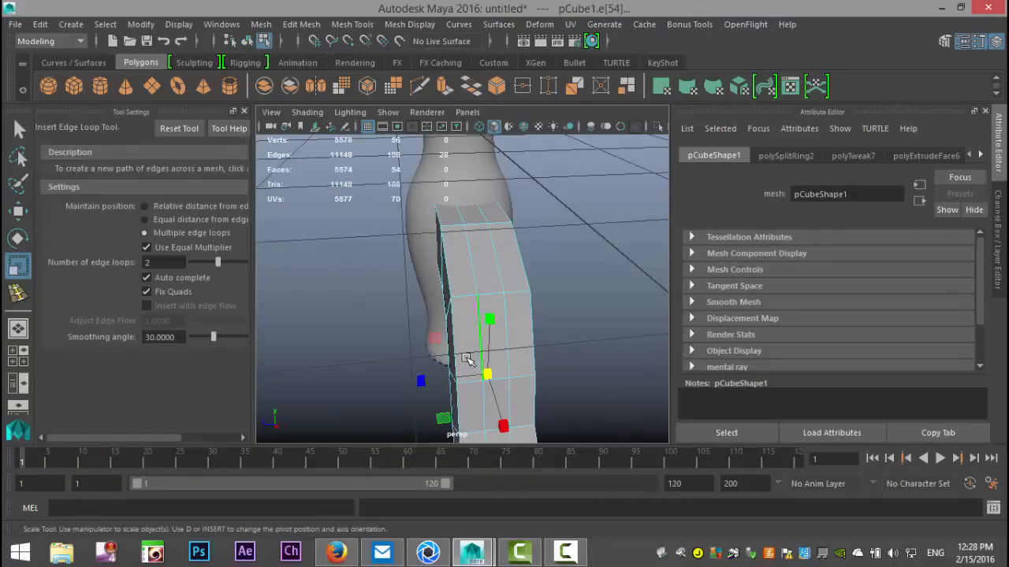
drag(421, 382, 378, 371)
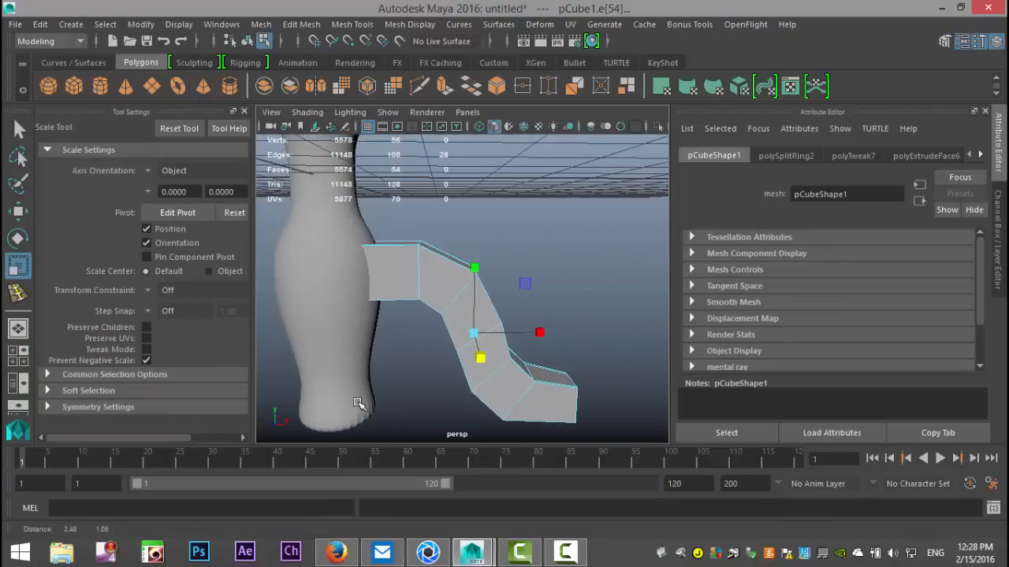
- Insert two lengthwise edge loops along the leg's side faces and scale them slightly in the vertical direction
click(304, 25)
mouse_move(351, 24)
click(378, 136)
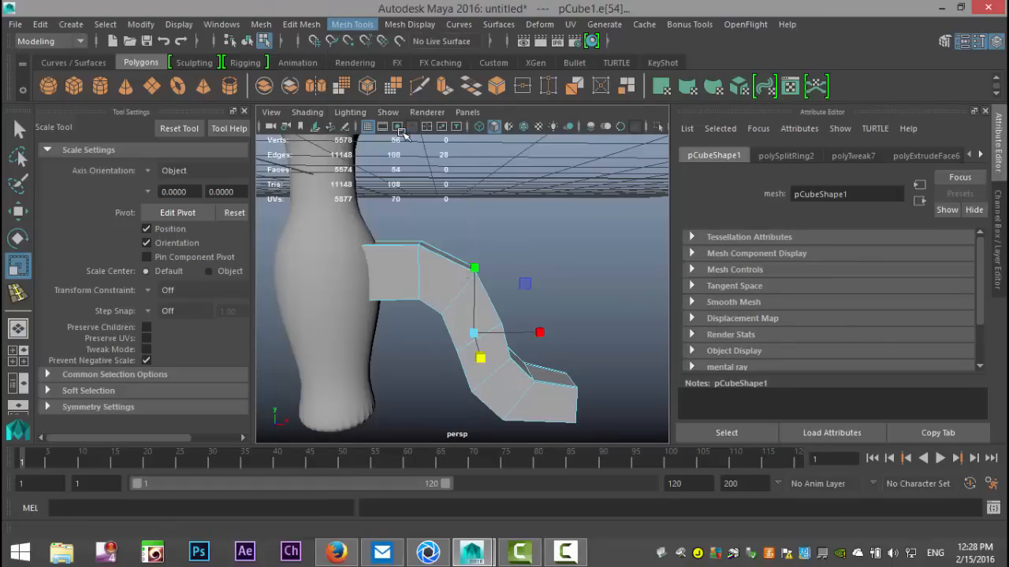
click(422, 285)
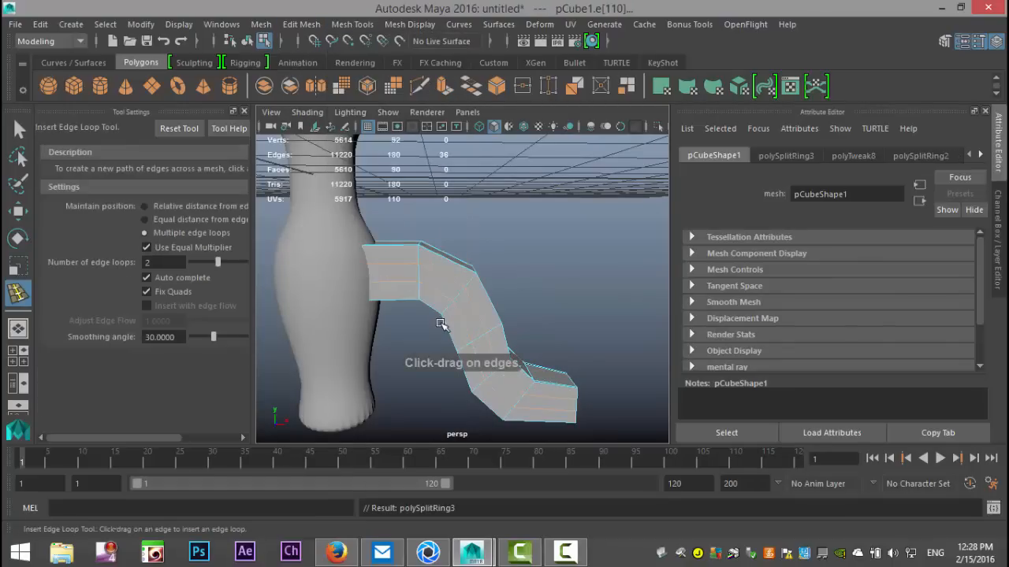
key(r)
drag(475, 272, 479, 267)
- Put the leg back in object mode, check its smoothed shape from several angles and restore the unsmoothed display
key(q)
right_drag(408, 280, 483, 112)
click(440, 276)
right_drag(445, 285, 515, 153)
click(446, 277)
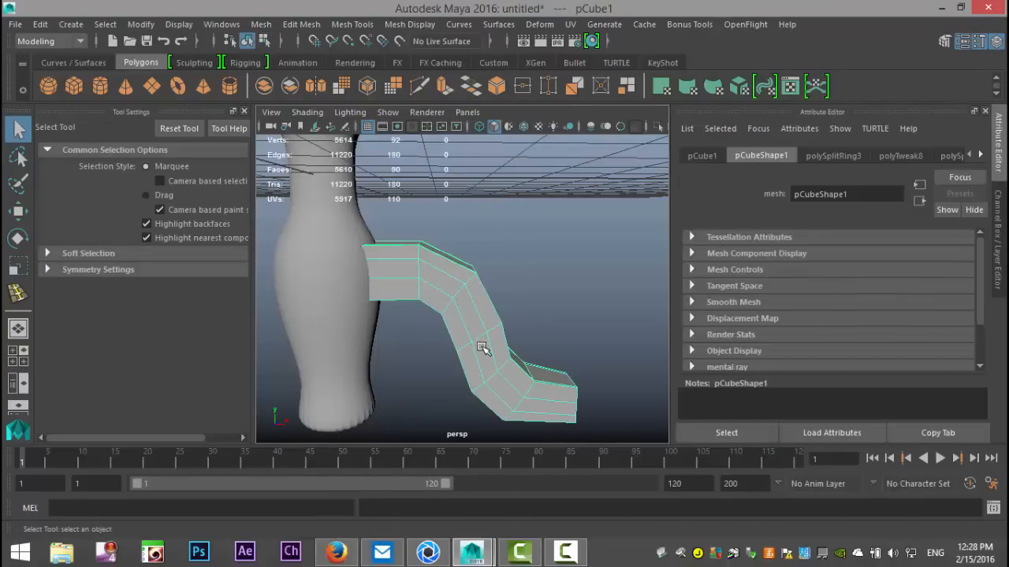
key(3)
click(563, 273)
scroll(556, 289, down, 3)
scroll(563, 308, up, 3)
alt+drag(564, 314, 510, 303)
click(511, 314)
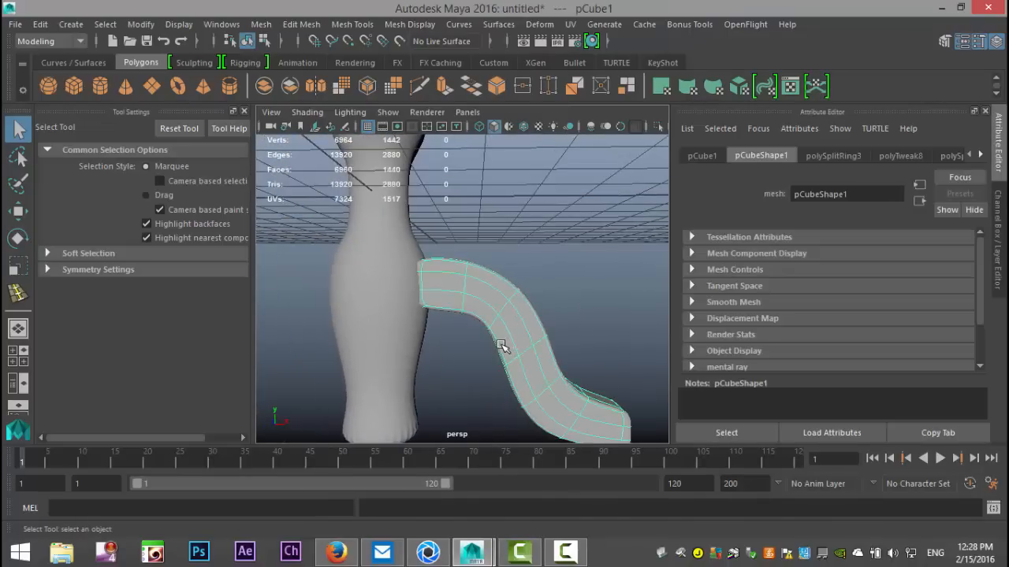
key(1)
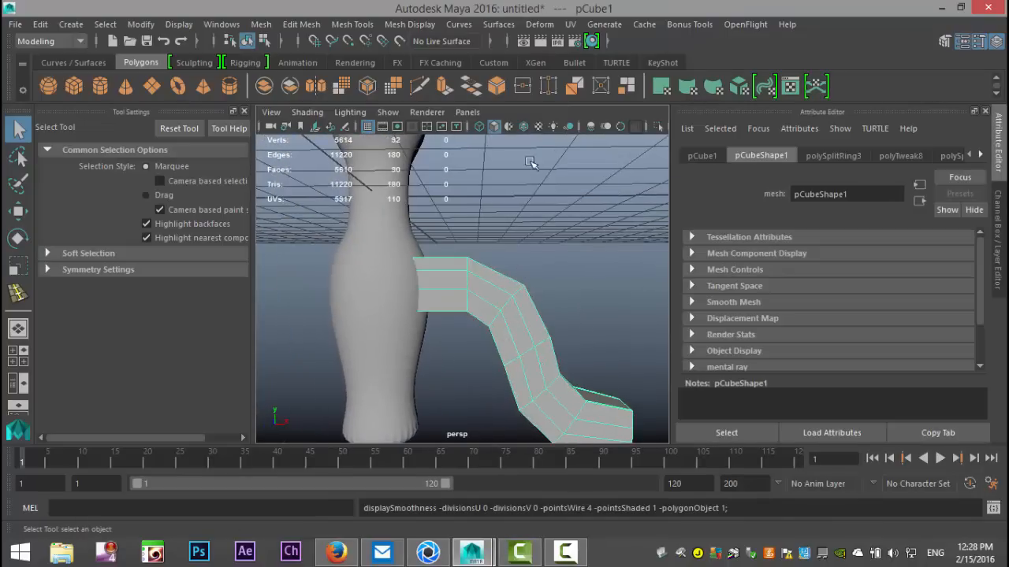
- In wireframe, insert one edge loop at equal distance from edge near the leg's end inside the column, then restore shading
click(397, 26)
mouse_move(376, 26)
click(451, 136)
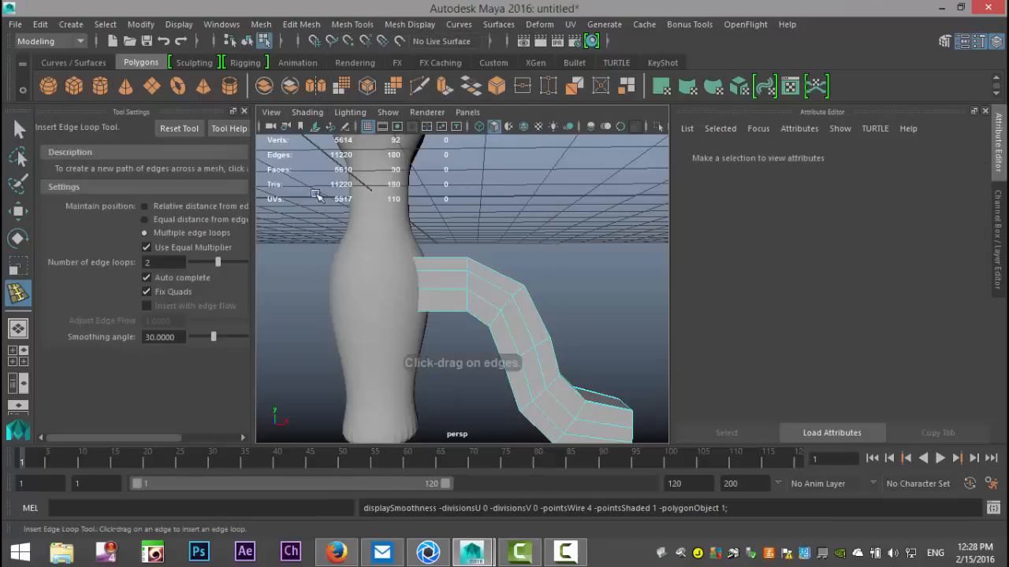
click(144, 219)
scroll(394, 307, up, 4)
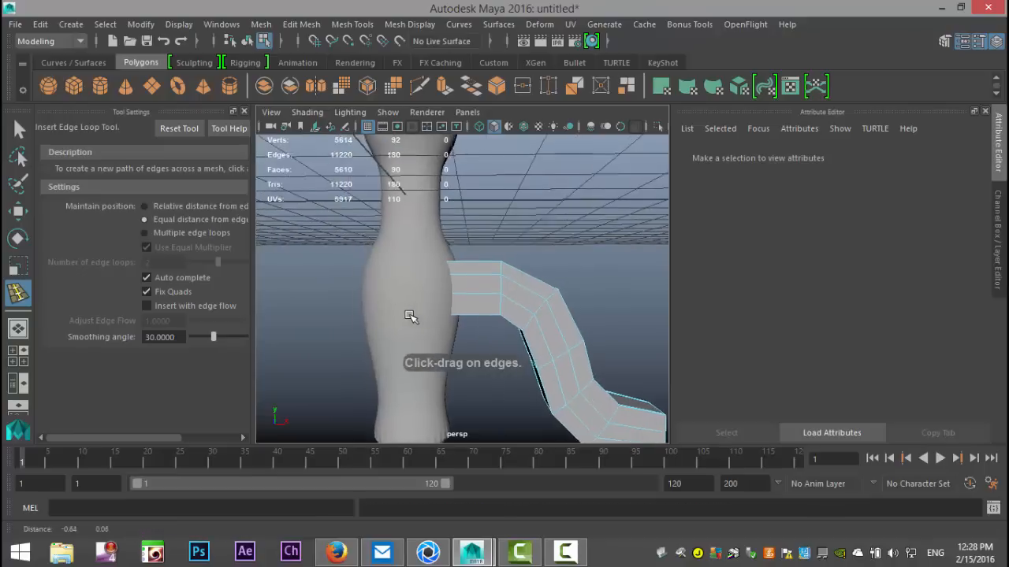
key(4)
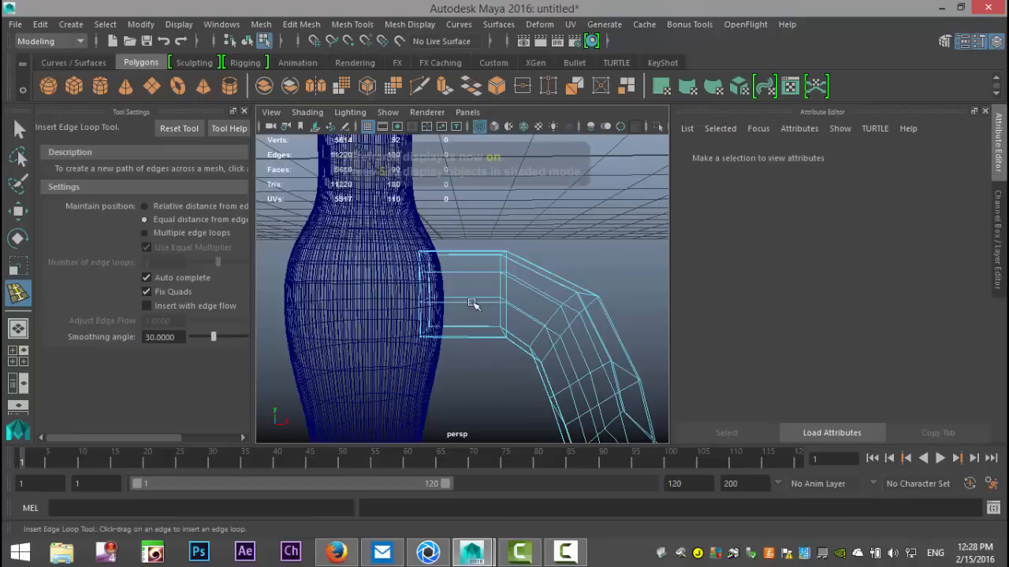
drag(451, 254, 426, 265)
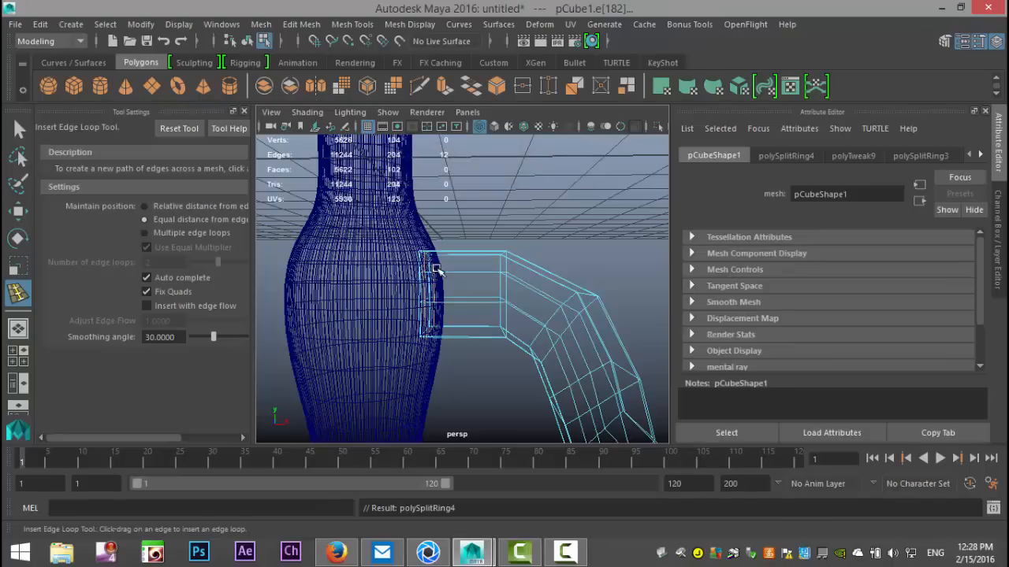
key(q)
key(5)
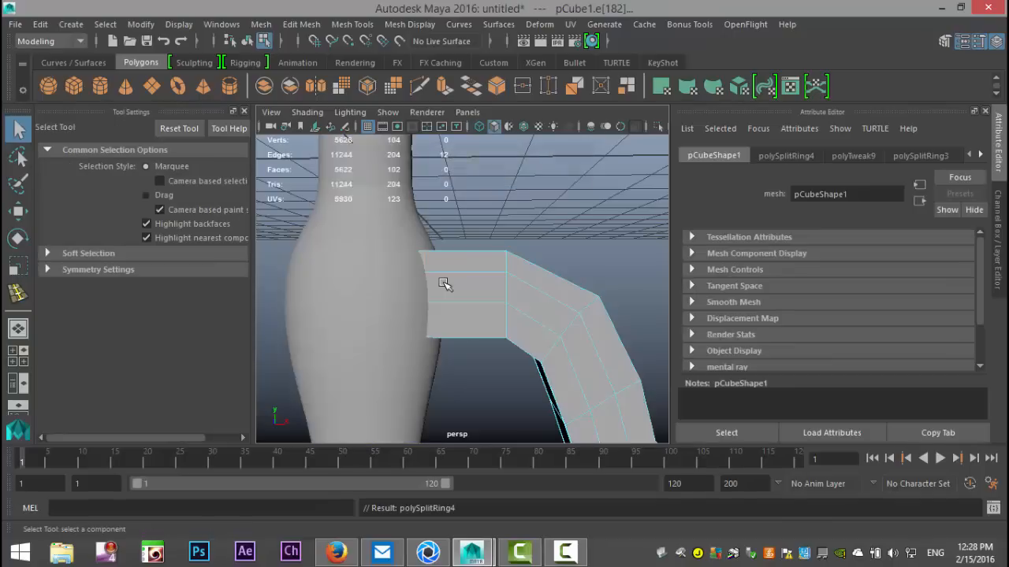
- Extrude the middle lengthwise strip of faces on the leg's sides inward with thickness -0.1, excluding the faces on the foot's end
alt+drag(481, 270, 421, 272)
right_drag(402, 270, 404, 236)
click(394, 269)
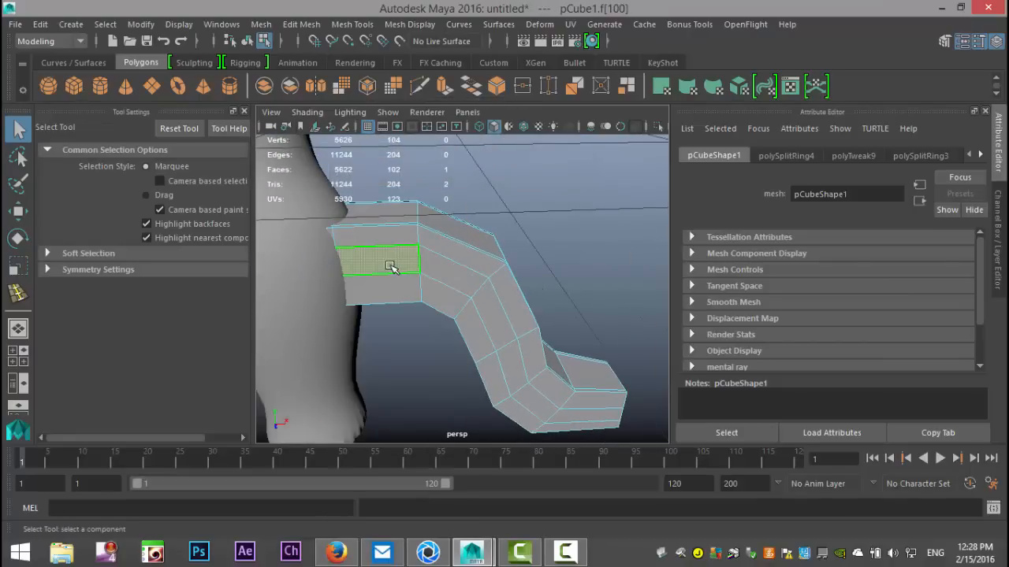
shift+double_click(458, 280)
alt+drag(585, 319, 457, 270)
ctrl+click(494, 342)
ctrl+click(452, 342)
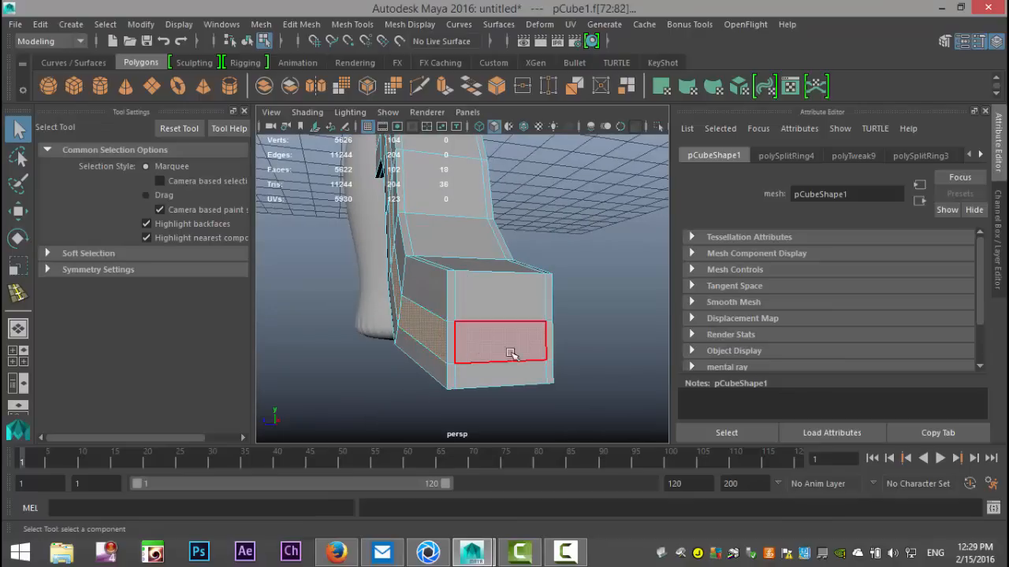
ctrl+click(550, 342)
alt+drag(597, 337, 624, 333)
click(364, 27)
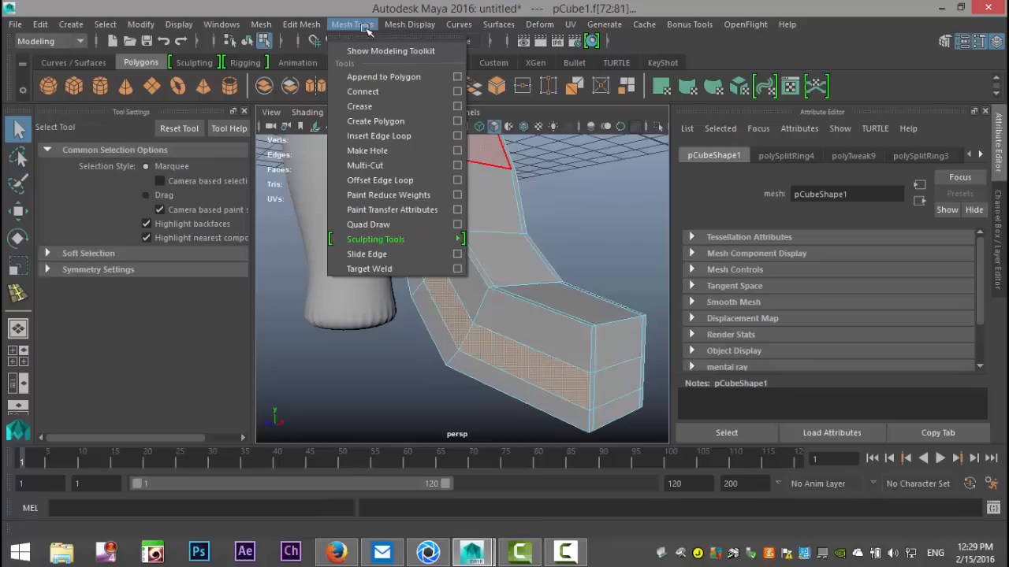
mouse_move(305, 26)
click(338, 151)
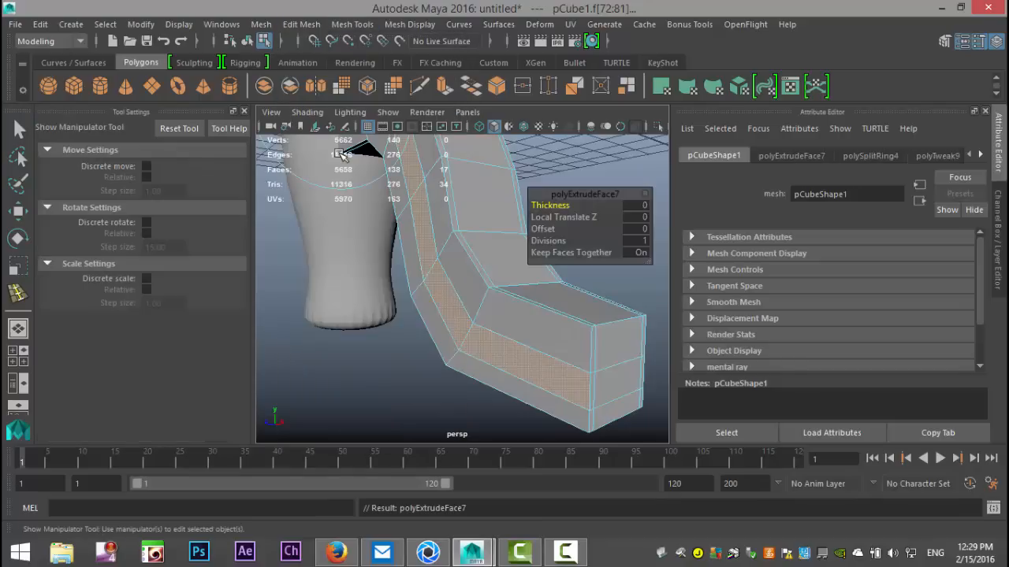
drag(557, 207, 554, 210)
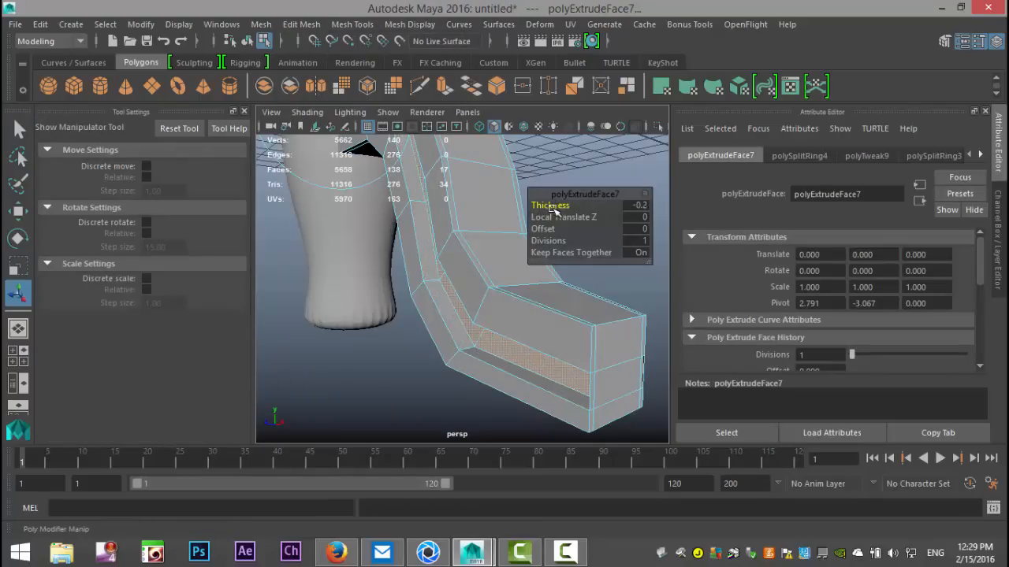
click(636, 207)
text(-0.1)
key(Return)
- Return the leg to object mode, turn on its smooth preview and frame the grooved shape with nothing selected
right_drag(595, 372, 643, 107)
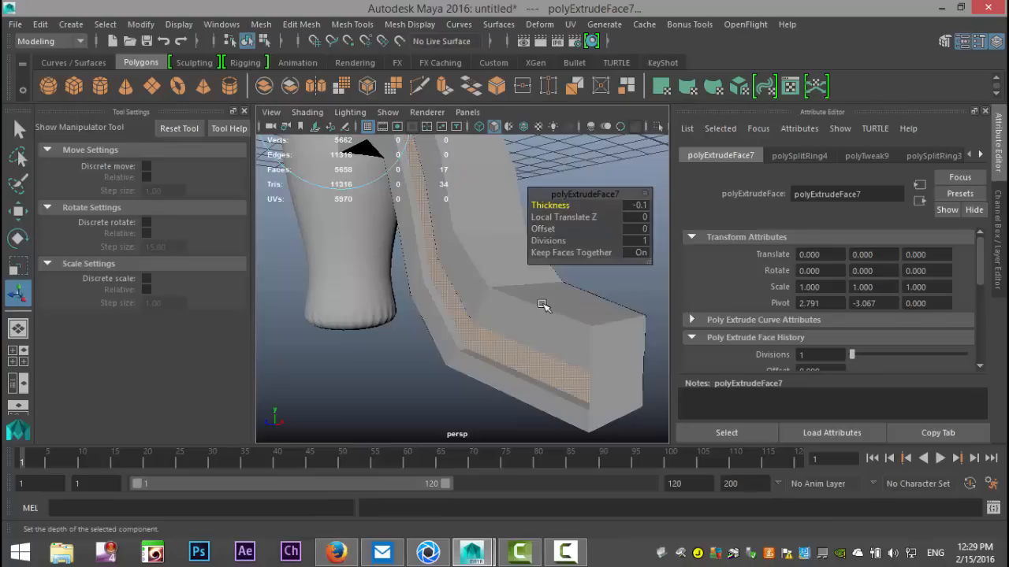
key(3)
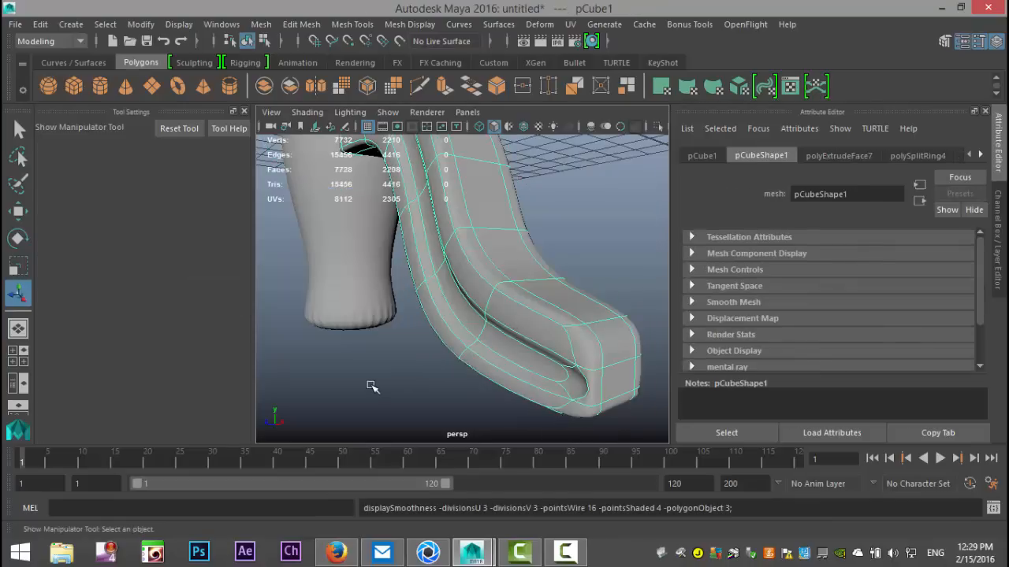
click(407, 384)
key(a)
alt+drag(401, 361, 469, 413)
scroll(501, 398, up, 5)
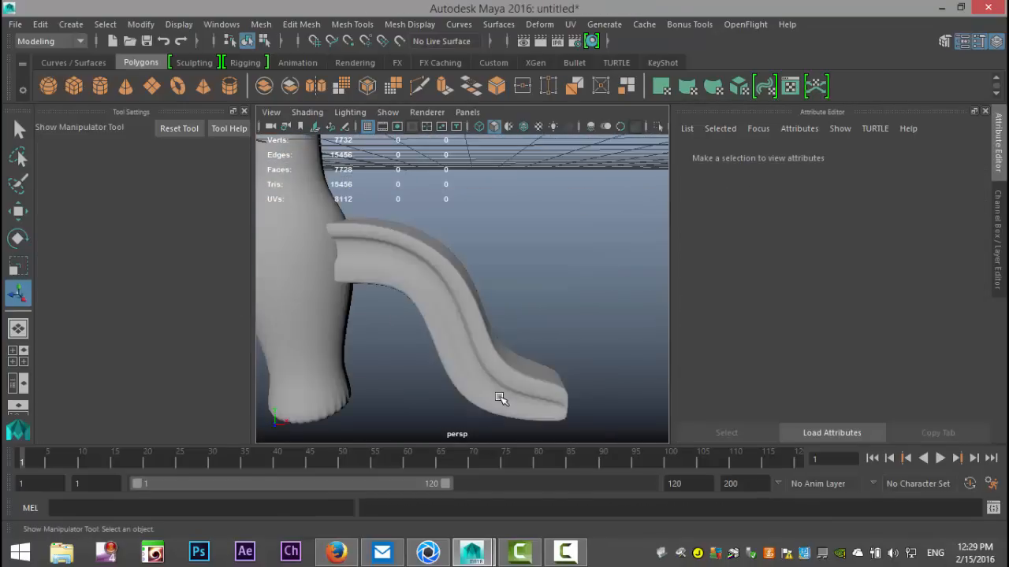
- Apply the Smooth operation to the leg mesh with 1 division and deselect it
click(462, 297)
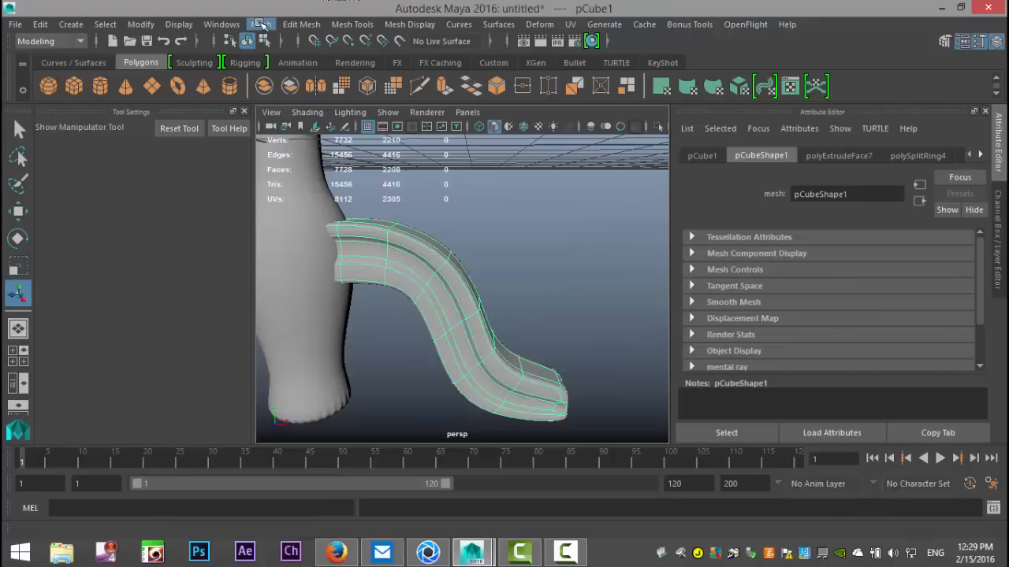
click(261, 24)
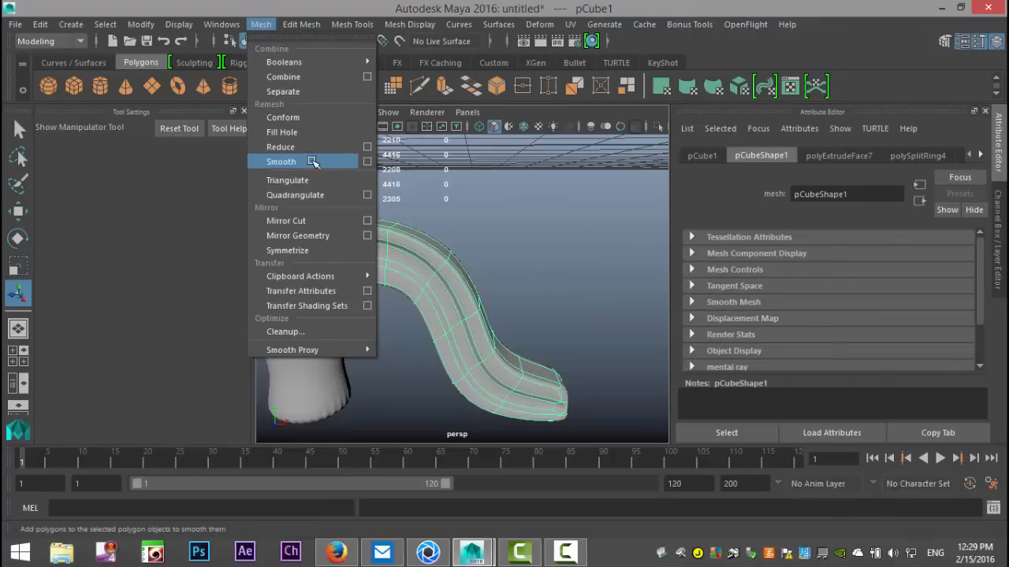
click(281, 162)
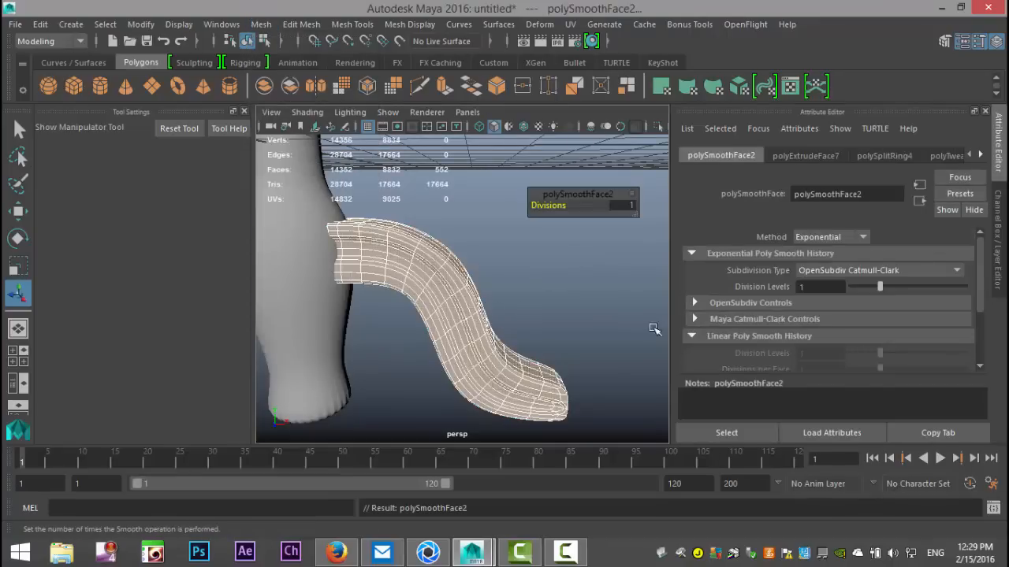
click(616, 288)
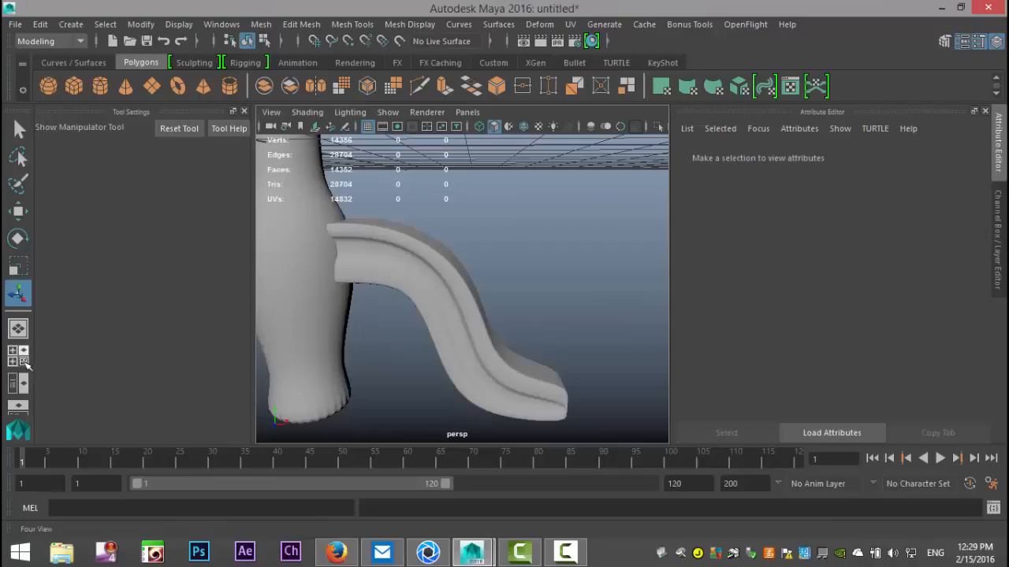
- Show the top view full size in wireframe, close the tool settings and frame the column and leg
click(24, 360)
key(space)
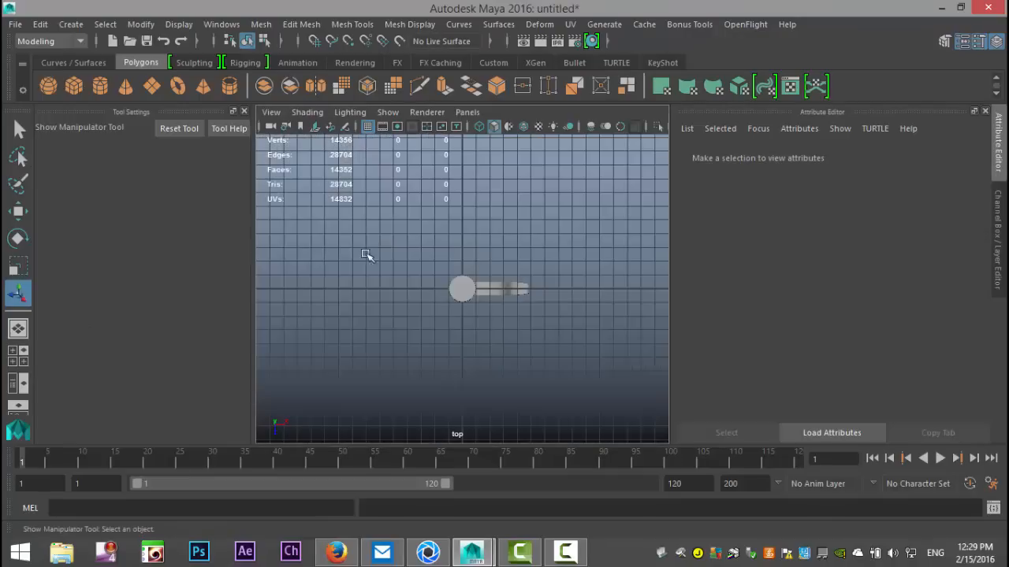
click(244, 112)
scroll(430, 323, up, 5)
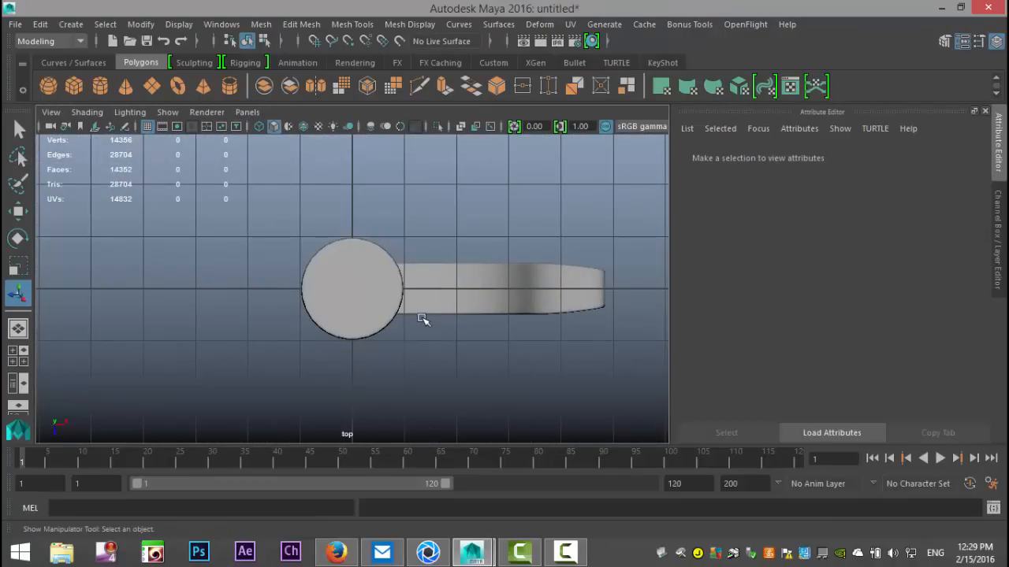
key(4)
scroll(473, 394, up, 2)
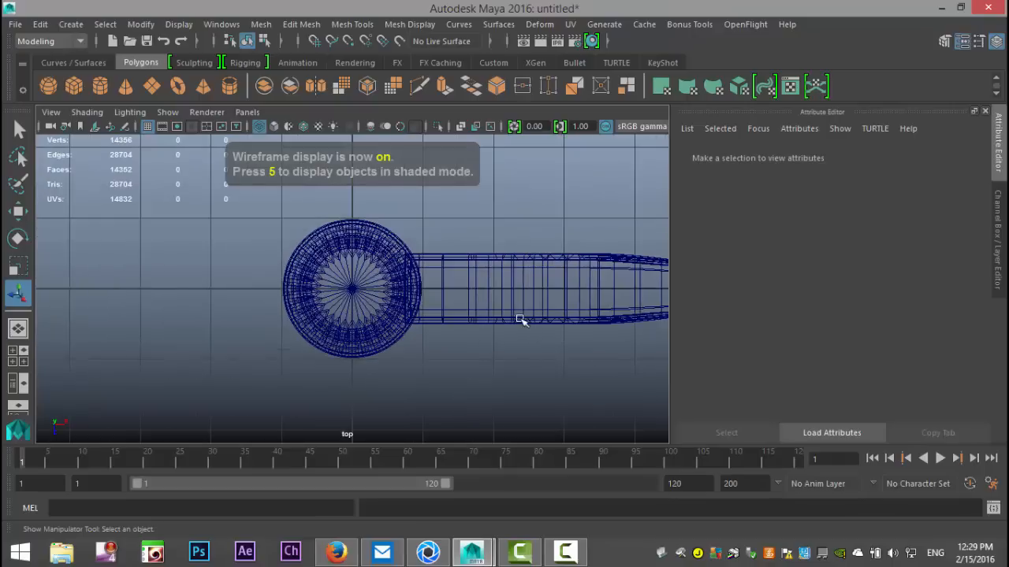
- Move the leg's pivot to the column's centre, snapping it to the centre vertex
click(517, 322)
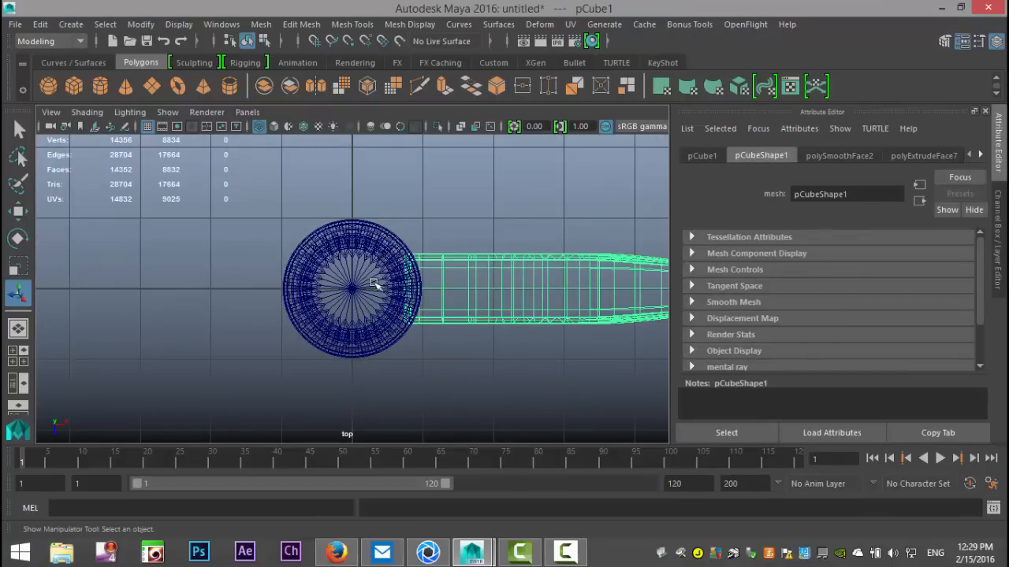
scroll(337, 320, down, 3)
scroll(359, 331, up, 1)
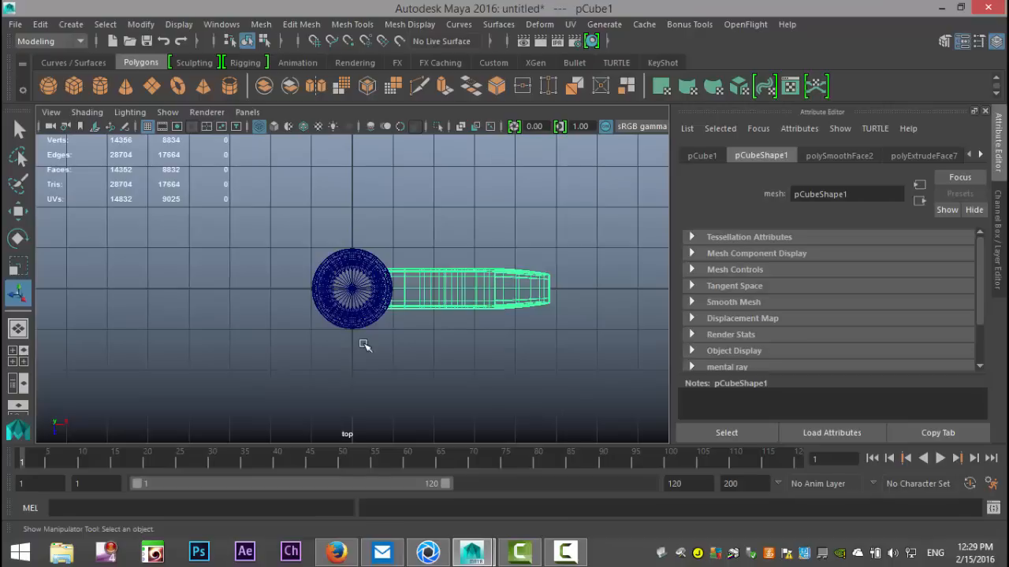
key(w)
scroll(477, 382, up, 1)
key(d)
drag(504, 292, 424, 296)
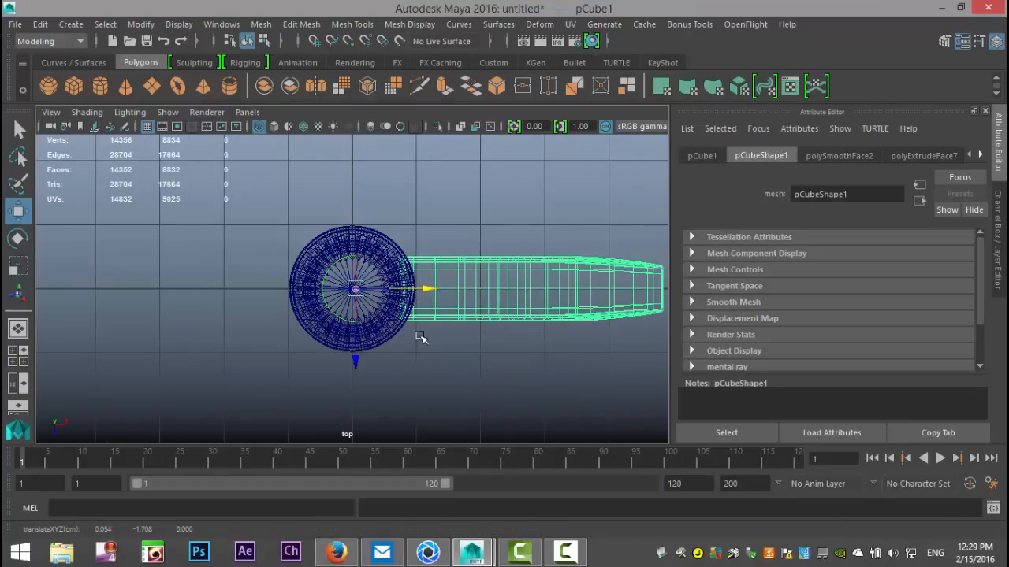
scroll(421, 338, up, 5)
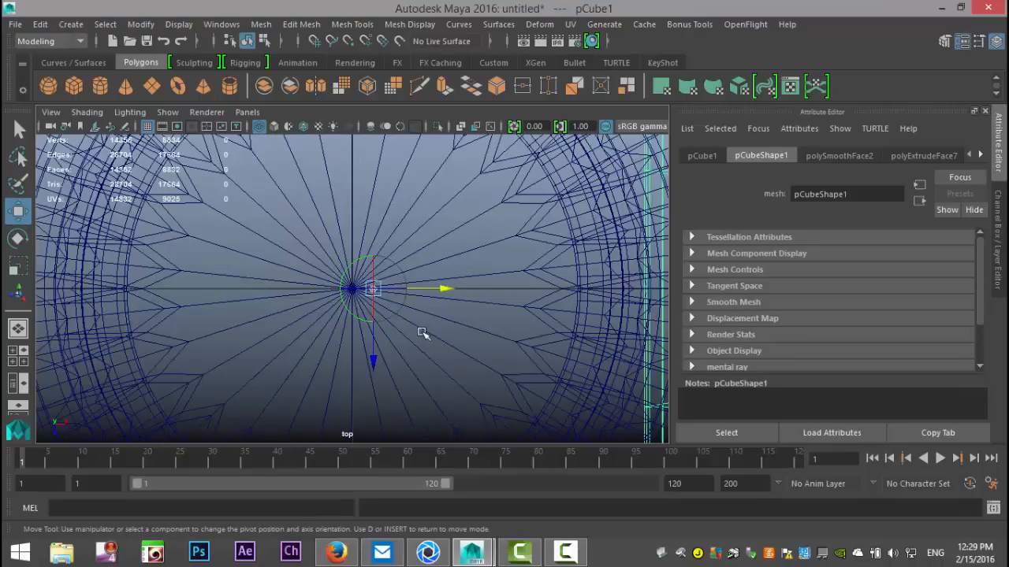
key(v)
drag(446, 288, 422, 293)
scroll(339, 301, down, 10)
scroll(343, 307, up, 4)
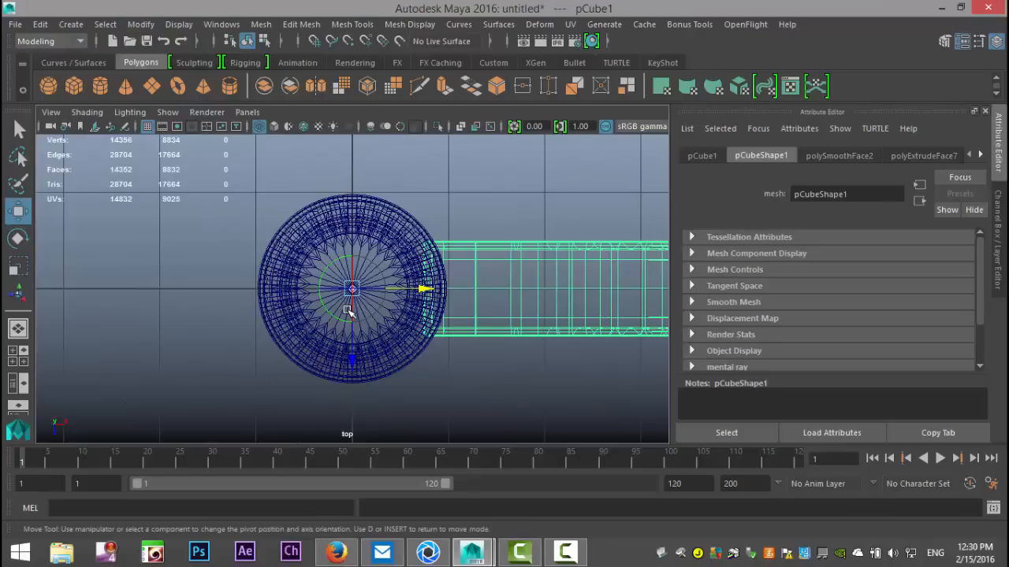
- Duplicate the leg, rotate the copy 90 degrees about the column and repeat the transformed duplicate twice to get four legs
key(ctrl+d)
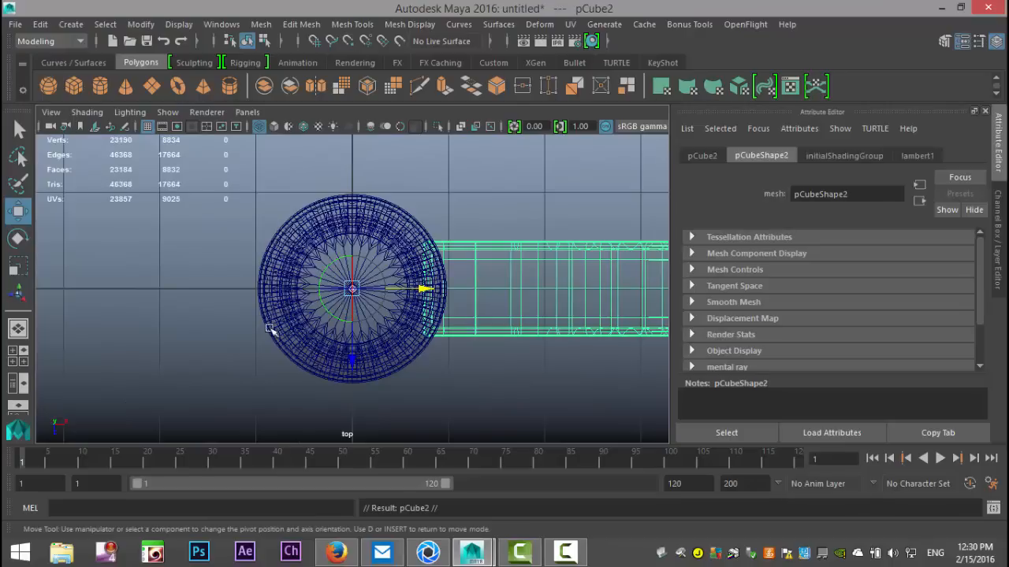
key(e)
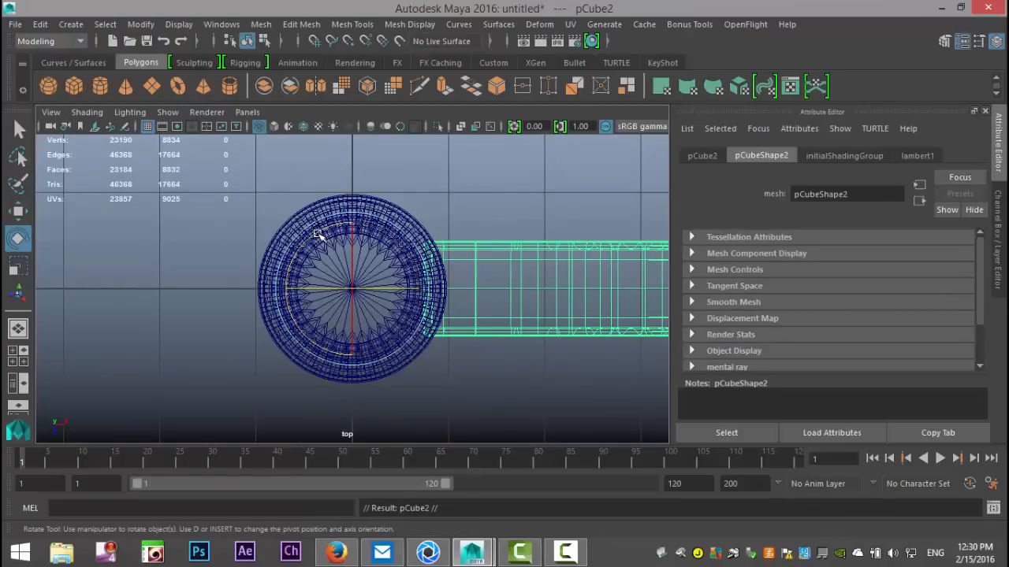
drag(316, 235, 278, 323)
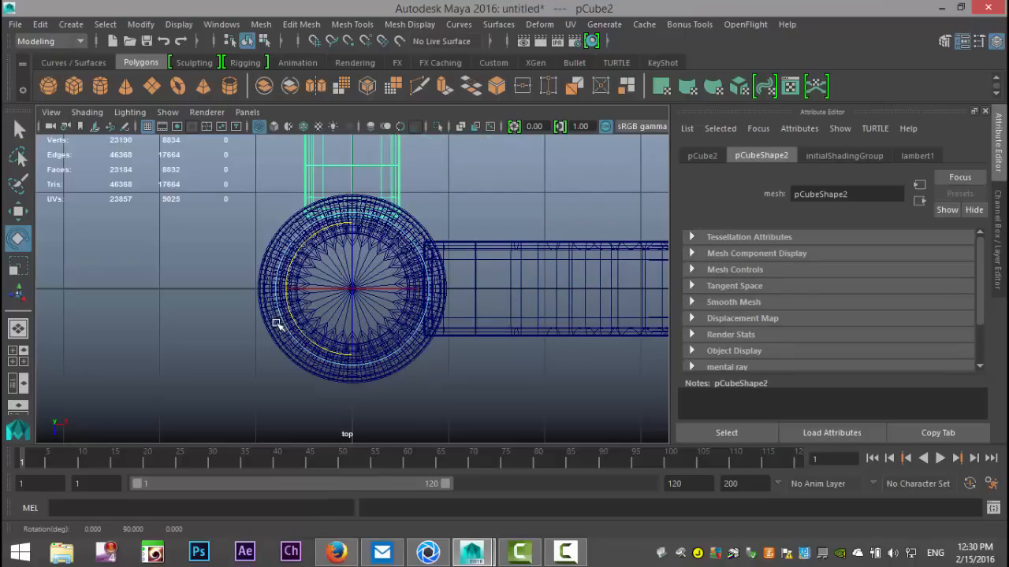
key(shift+d)
key(shift+d)
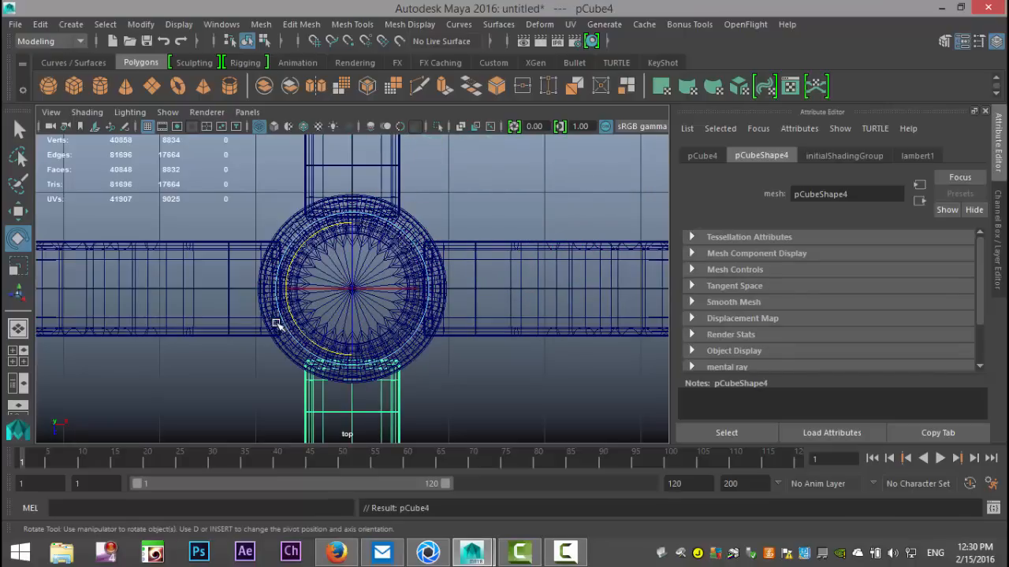
- Examine the column with its four legs in the full-size perspective view with nothing selected
click(18, 357)
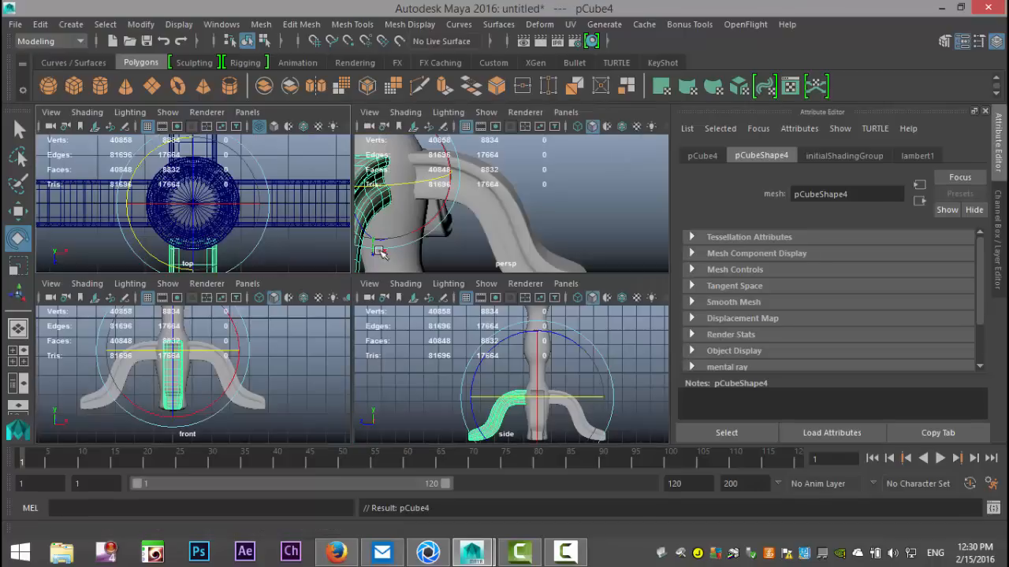
key(space)
alt+drag(551, 306, 551, 331)
click(561, 334)
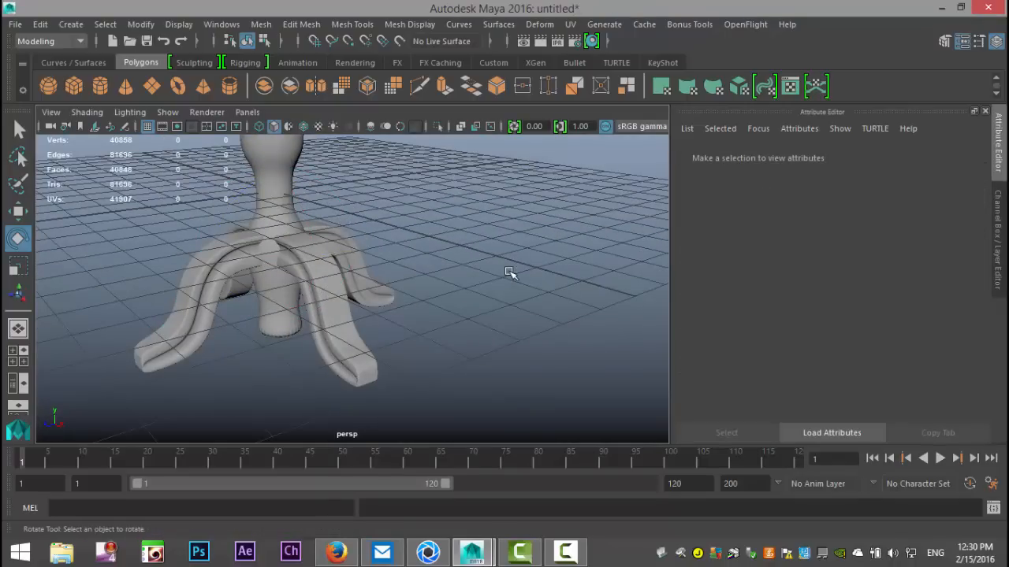
alt+middle_drag(513, 277, 537, 342)
scroll(547, 353, down, 5)
scroll(547, 353, up, 3)
alt+drag(521, 341, 543, 331)
alt+middle_drag(545, 332, 600, 399)
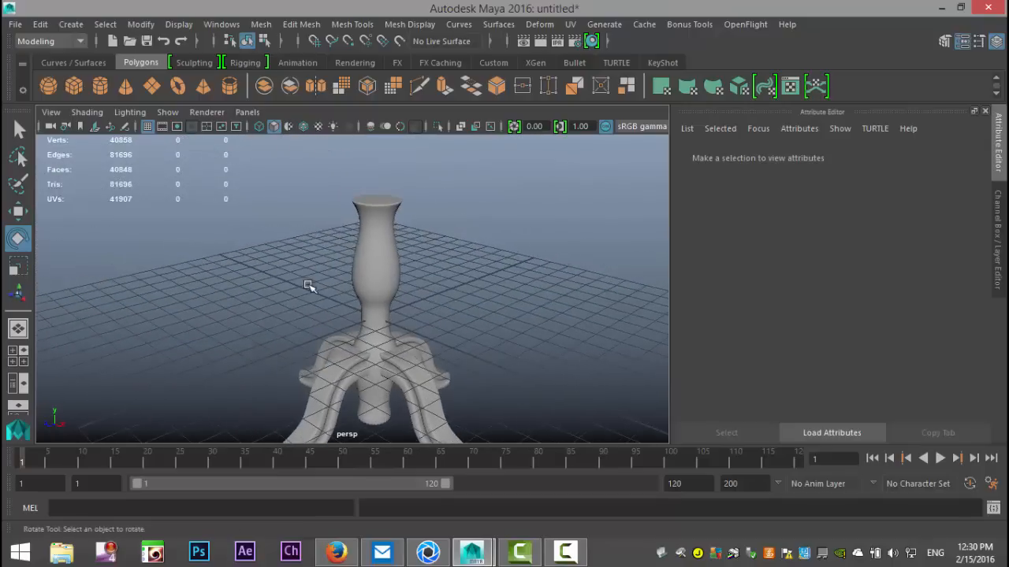
- Create a polygon cylinder, raise it to the column's top and scale it into a wide, thin disc as the tabletop
click(102, 87)
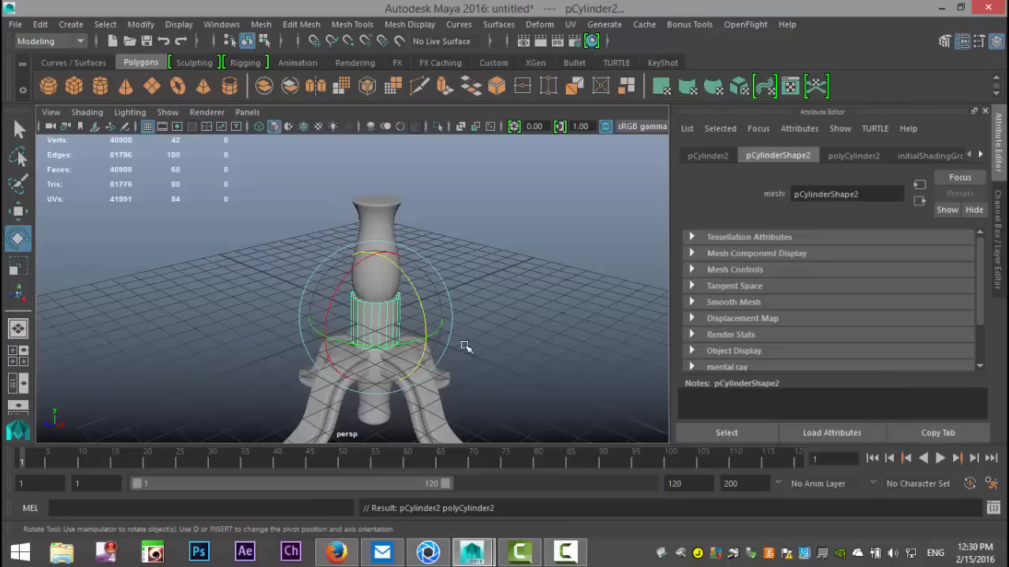
key(w)
key(r)
scroll(385, 166, down, 4)
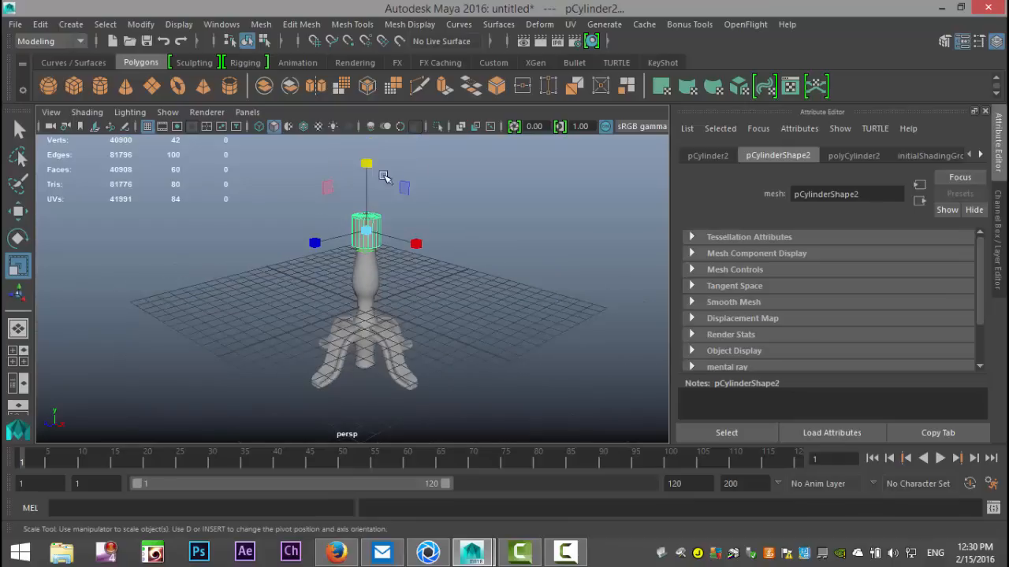
drag(364, 162, 664, 296)
drag(370, 165, 378, 229)
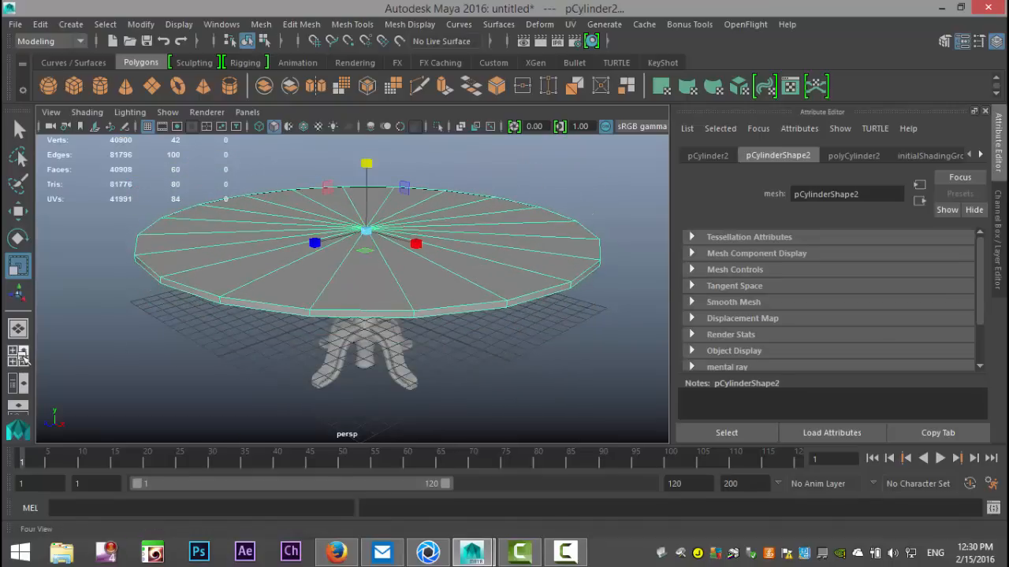
- In the top view, scale the tabletop disc down uniformly to about 7.783 across and 0.090 in height scale
key(space)
key(space)
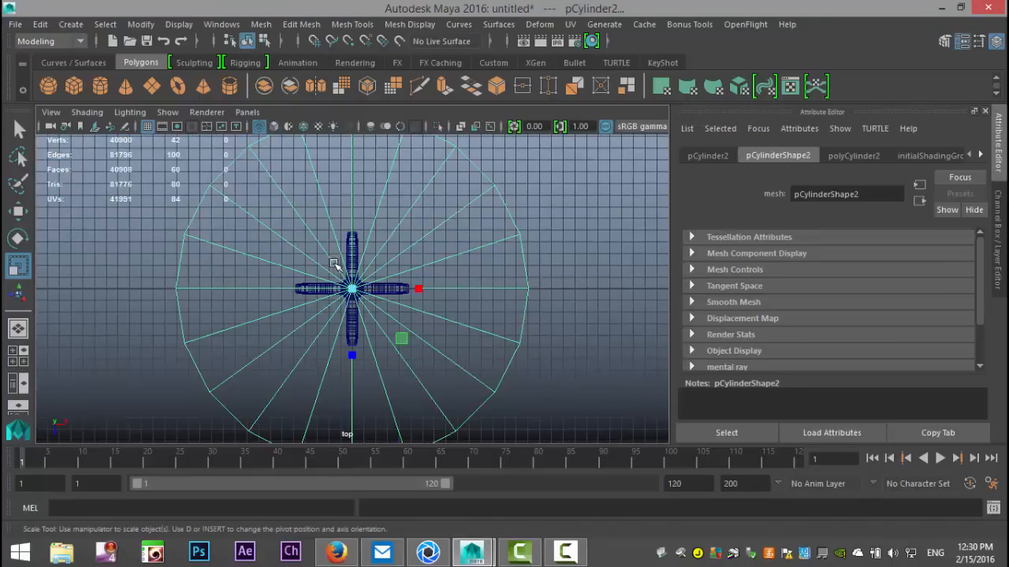
drag(355, 290, 237, 302)
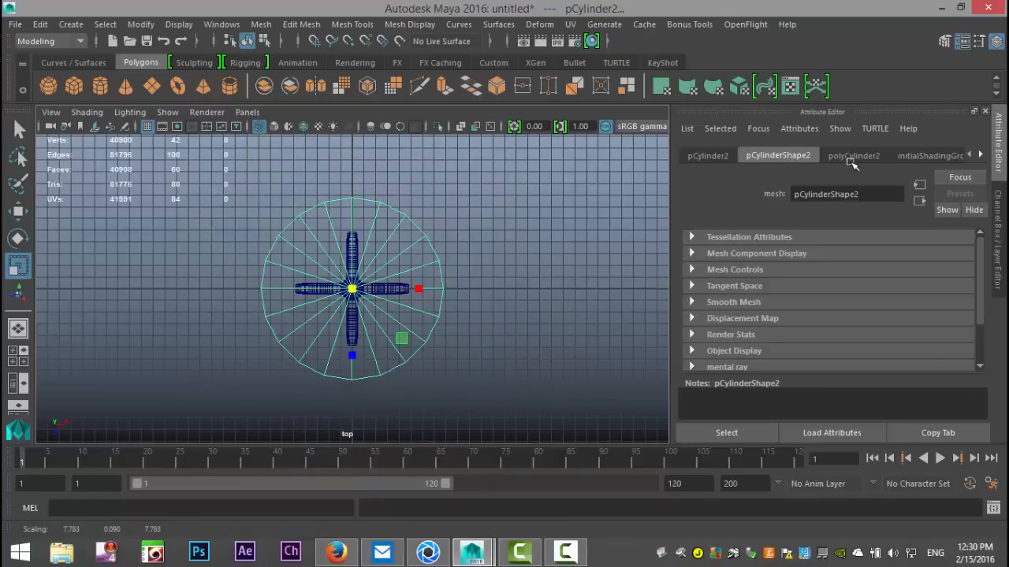
- Set the tabletop cylinder's subdivisions to 40 around the axis, 4 on the caps and 2 in height
click(852, 156)
double_click(823, 289)
text(40)
key(Return)
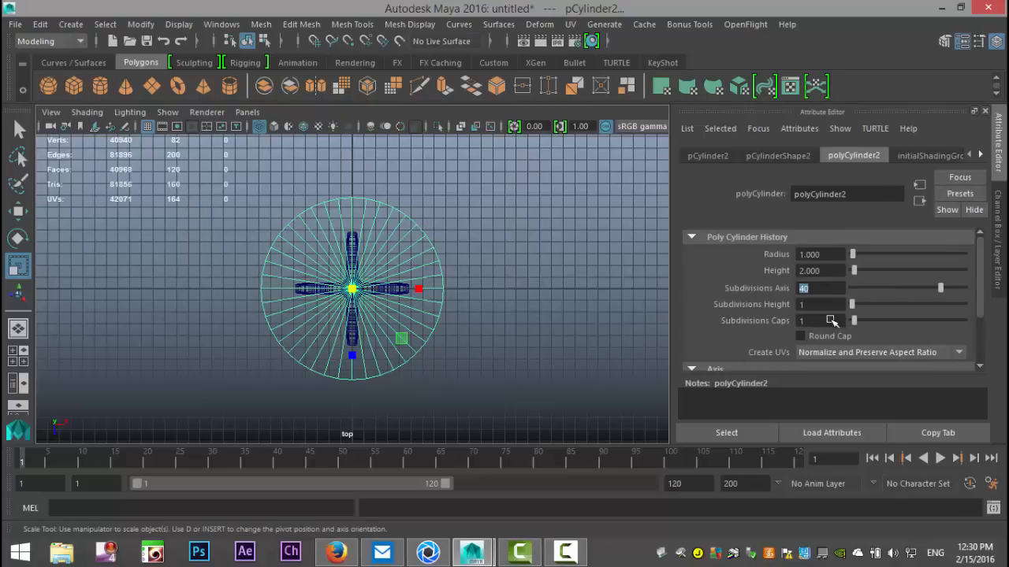
drag(853, 321, 862, 326)
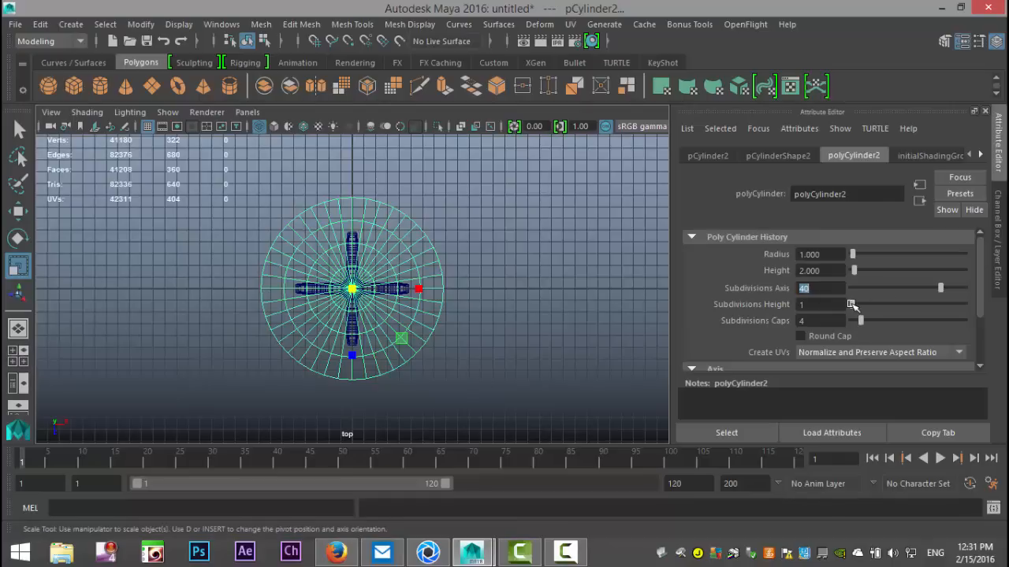
drag(852, 305, 855, 305)
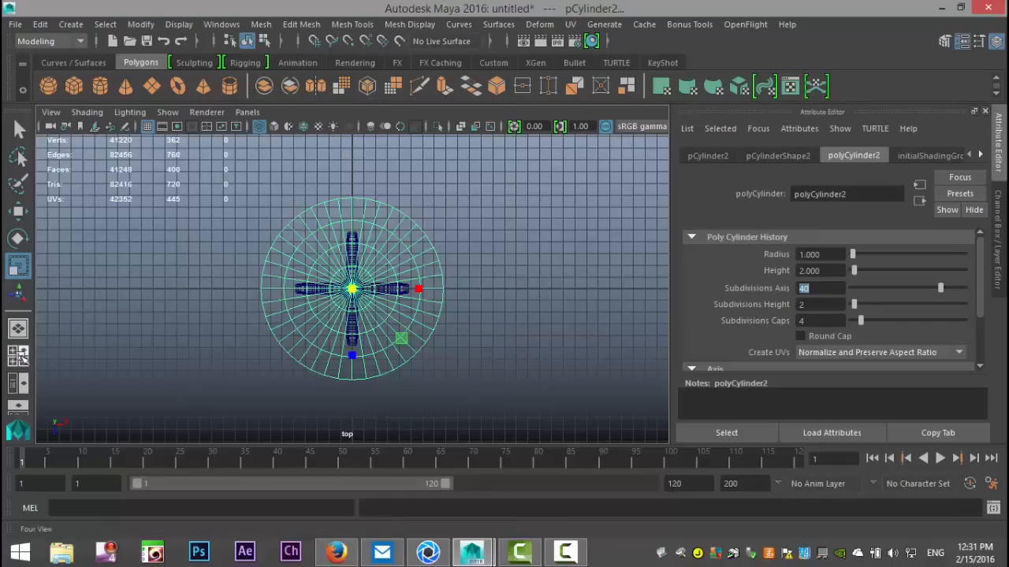
- In the side view, thicken the tabletop disc vertically and lower it onto the column's top at a height of about 5.323
key(space)
key(space)
scroll(502, 359, down, 4)
scroll(471, 320, up, 2)
alt+middle_drag(485, 306, 489, 396)
scroll(489, 397, up, 5)
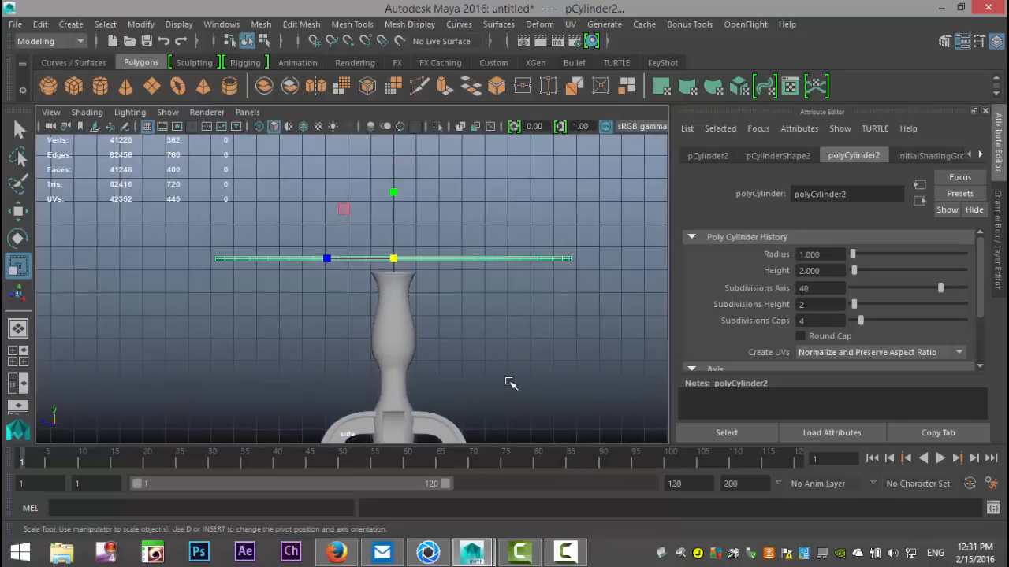
drag(396, 193, 414, 138)
drag(402, 200, 415, 103)
key(w)
mouse_move(402, 201)
mouse_down()
mouse_move(398, 189)
mouse_move(401, 202)
mouse_up()
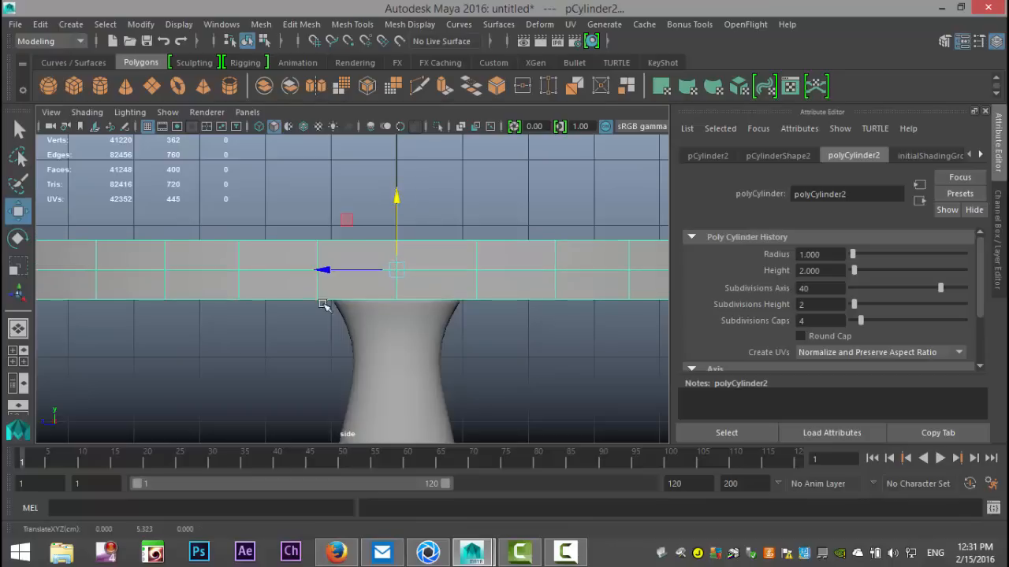
- In the perspective view, extrude the lower ring of faces around the tabletop's side outward with a thickness of 0.2
click(18, 355)
key(space)
scroll(493, 297, up, 4)
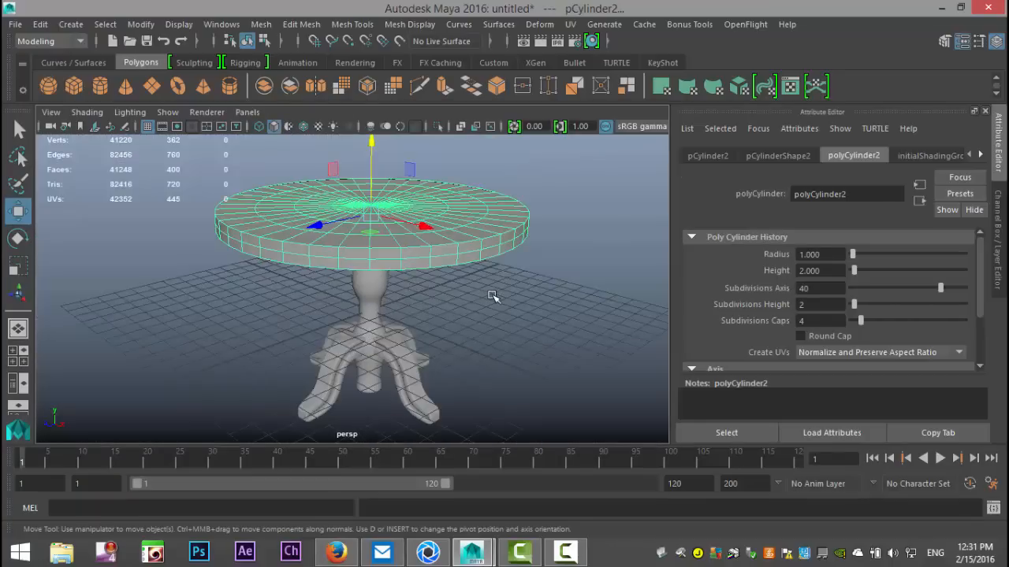
alt+drag(503, 308, 552, 336)
right_drag(361, 289, 362, 168)
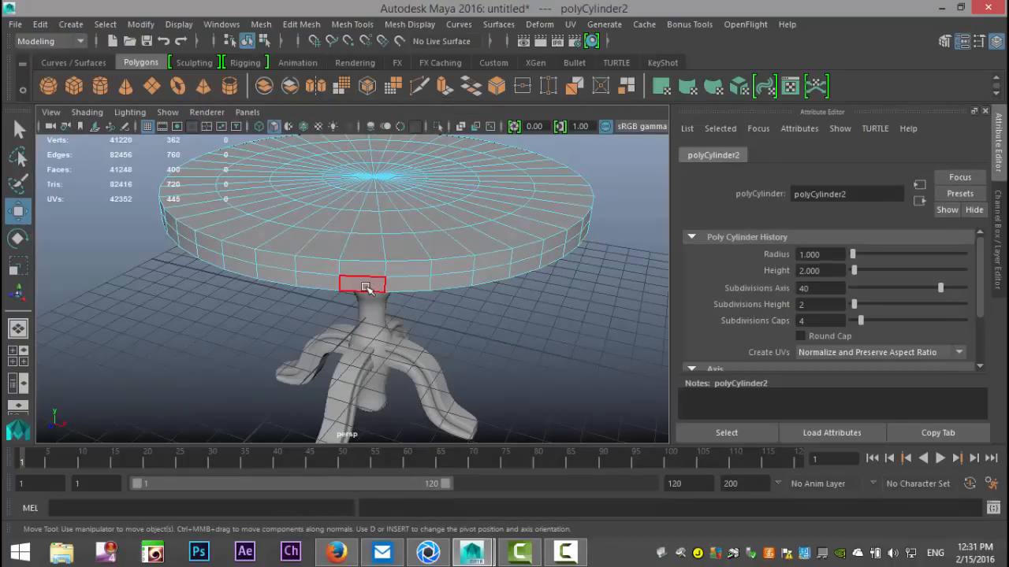
click(365, 287)
double_click(323, 282)
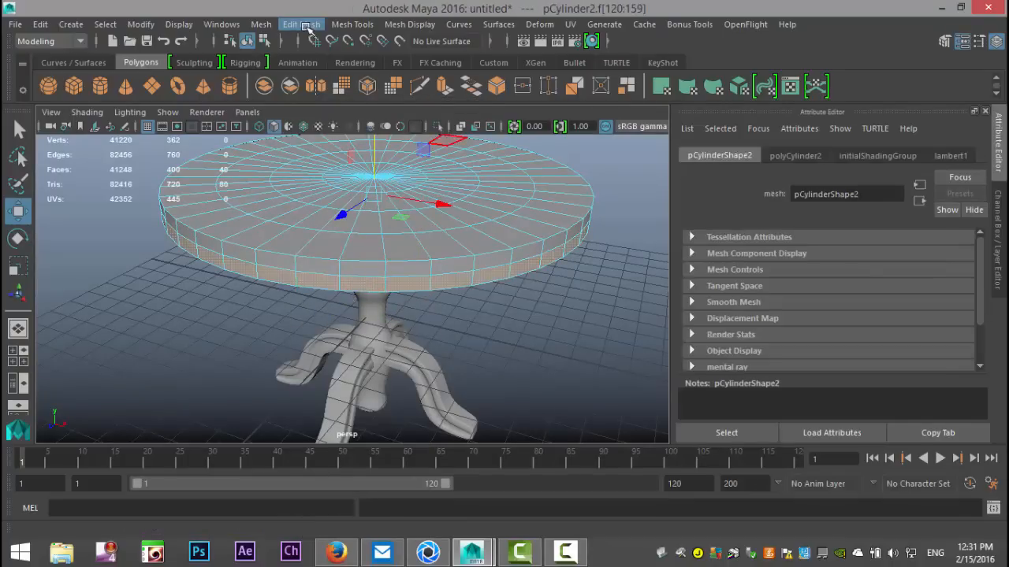
click(301, 24)
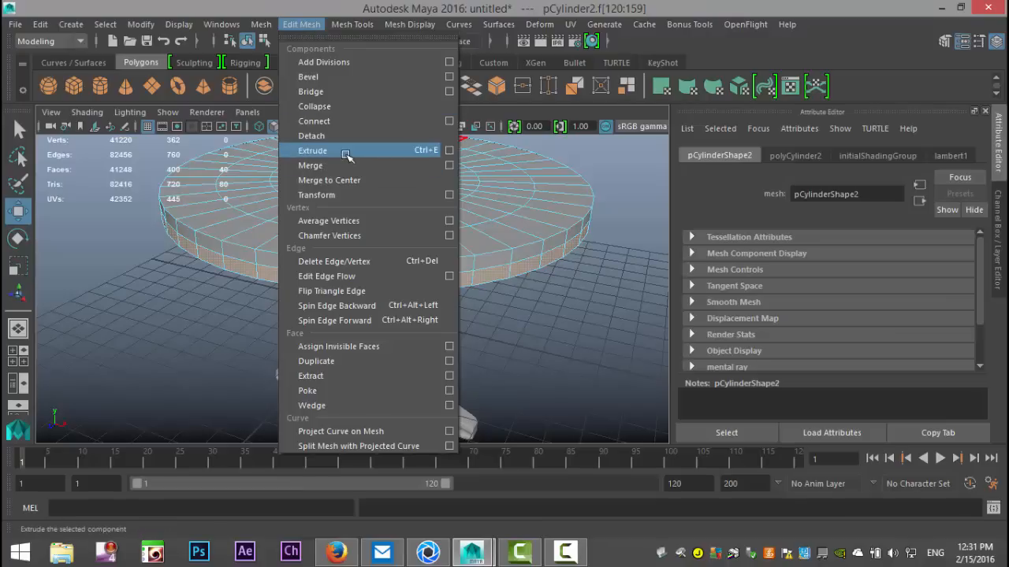
click(313, 150)
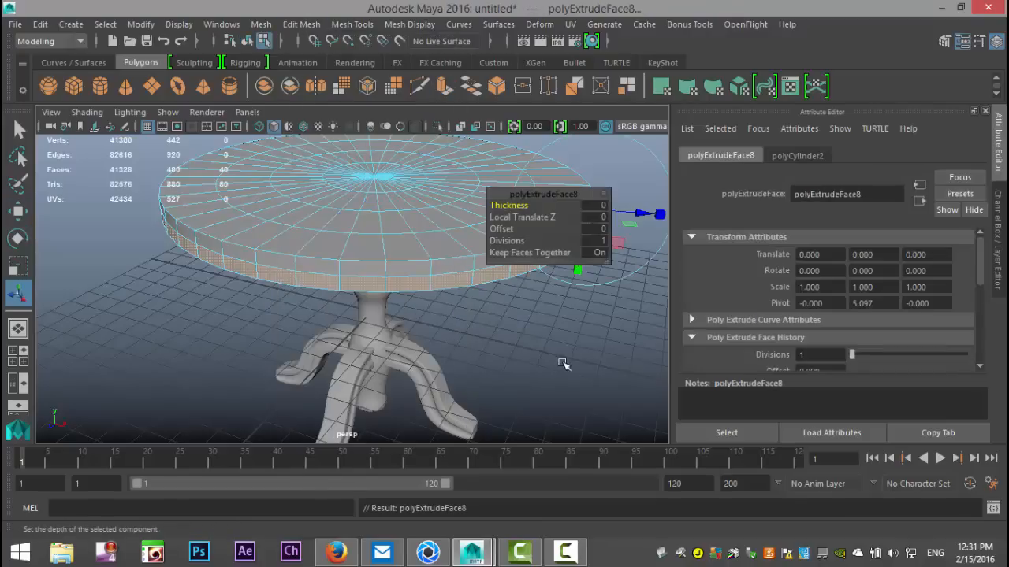
drag(511, 206, 514, 206)
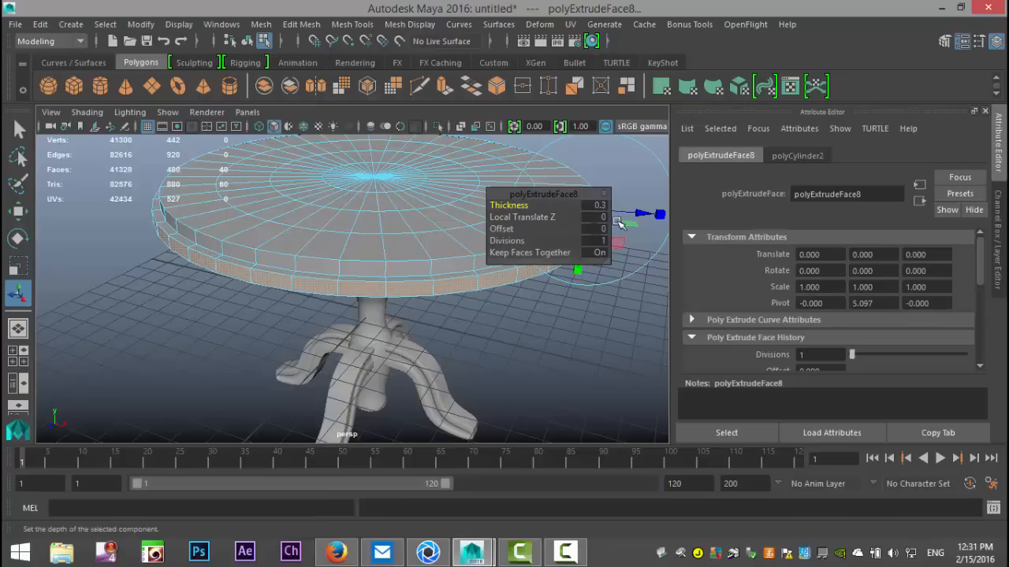
click(593, 205)
text(0.2)
key(Return)
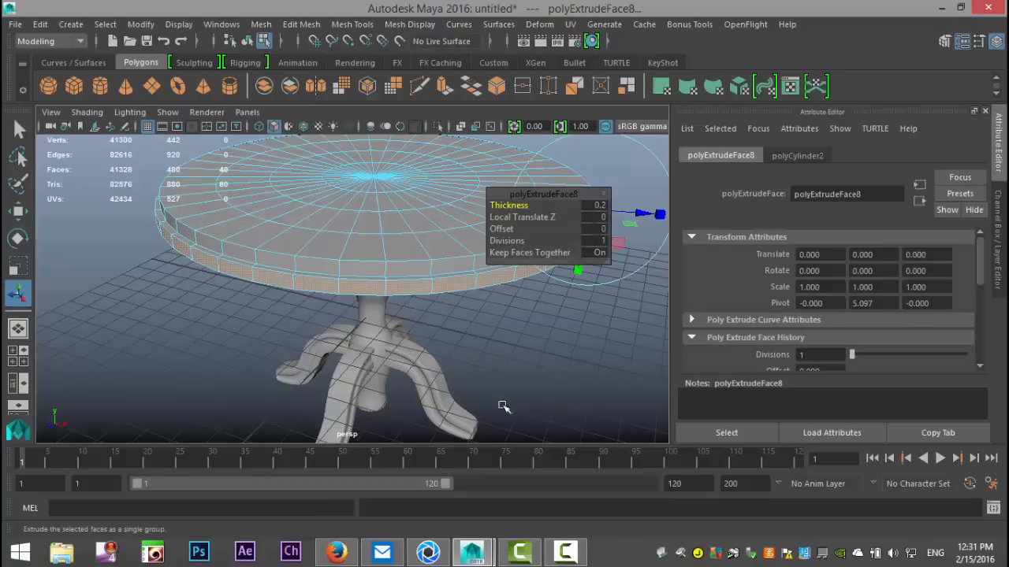
- Preview the whole tabletop smoothed, examine its stepped rim from a low angle and return to the unsmoothed display
click(534, 373)
alt+drag(587, 325, 540, 323)
right_drag(552, 208, 595, 105)
click(571, 211)
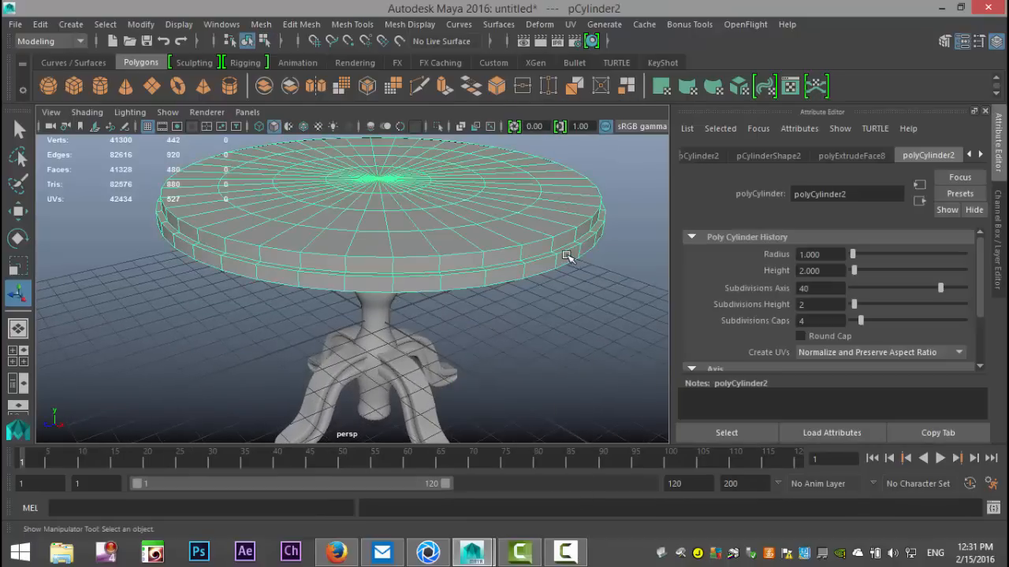
key(3)
alt+drag(556, 323, 466, 299)
alt+right_drag(466, 300, 480, 386)
alt+drag(480, 387, 496, 397)
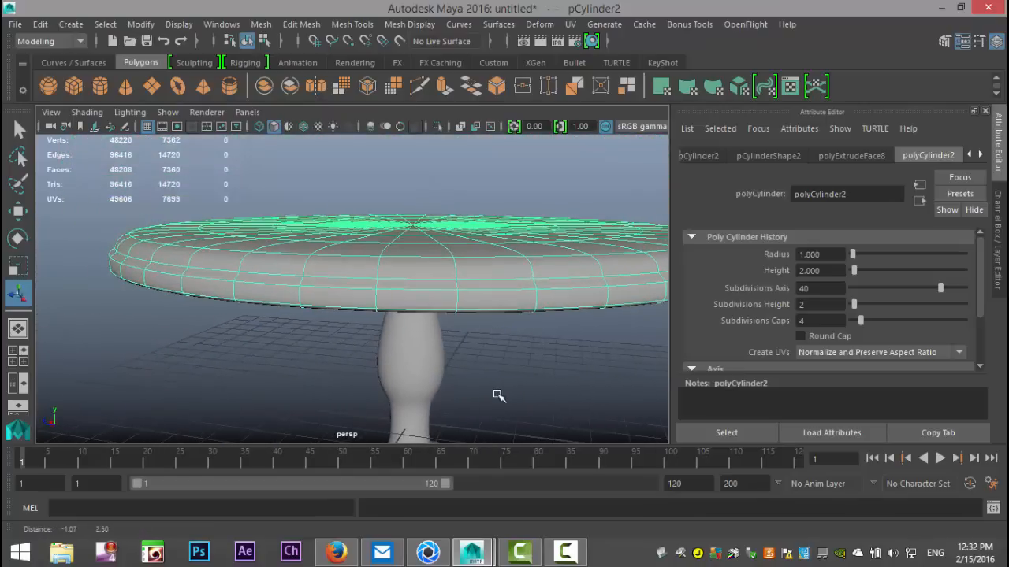
key(1)
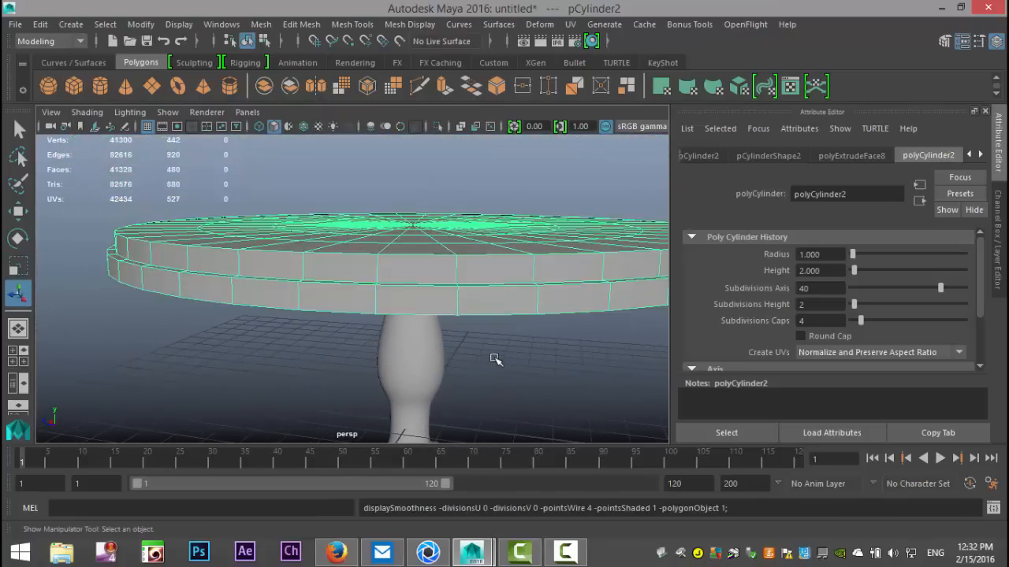
alt+drag(473, 286, 504, 292)
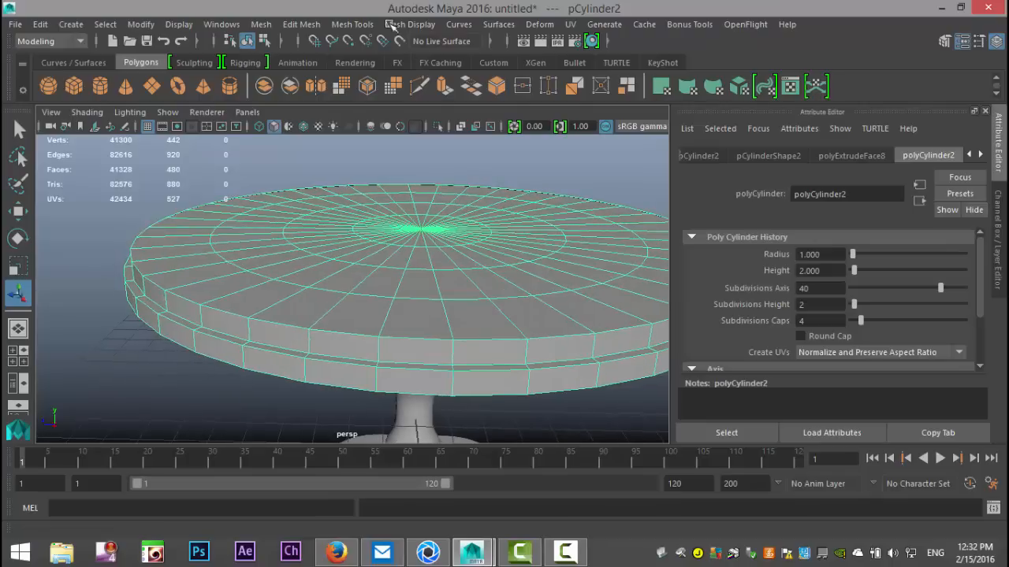
- Insert two edge loops at equal distance from the edge, one just above and one just below the tabletop rim's step
click(356, 25)
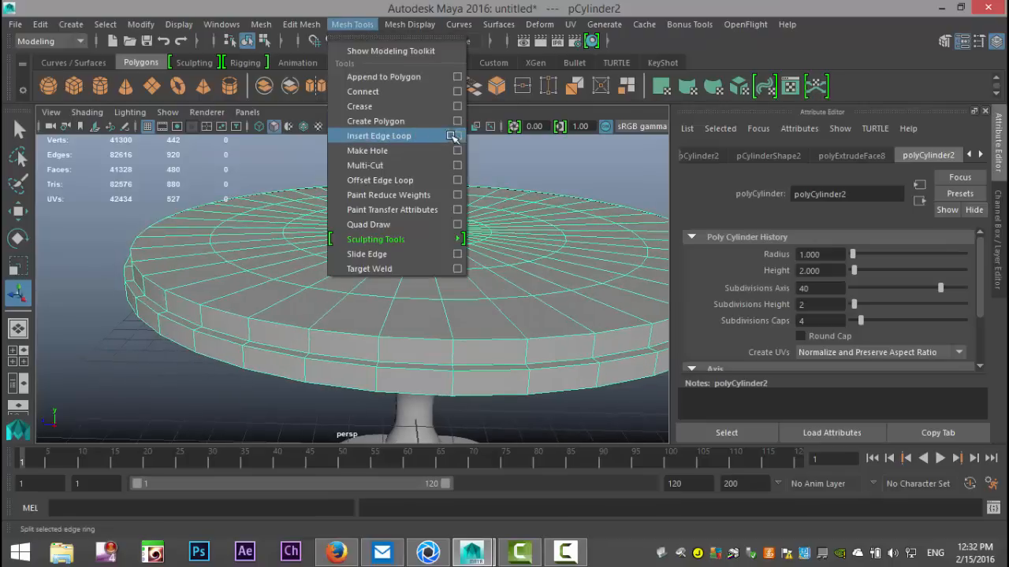
click(457, 135)
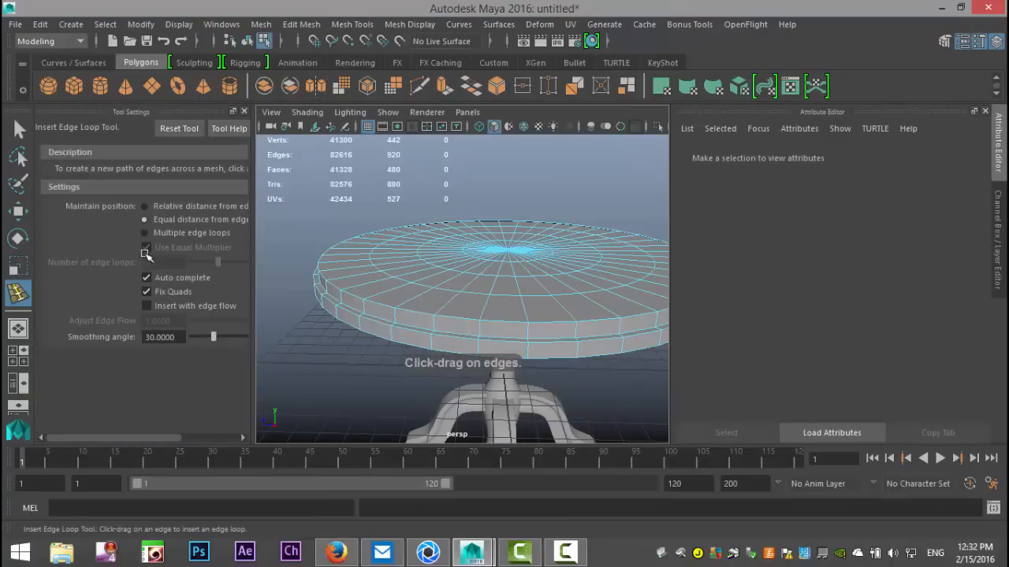
scroll(356, 357, up, 3)
scroll(360, 360, down, 1)
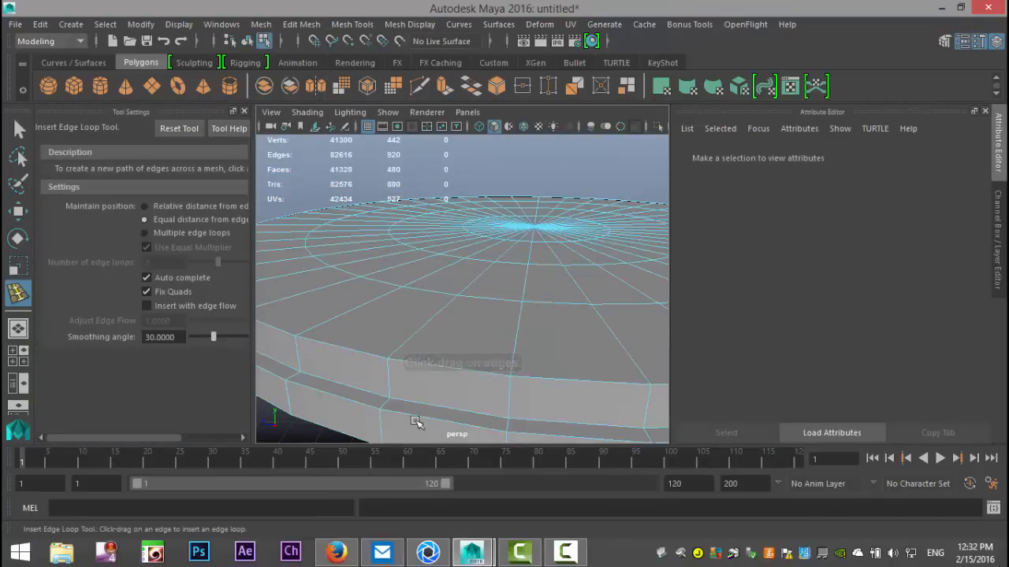
drag(390, 387, 386, 414)
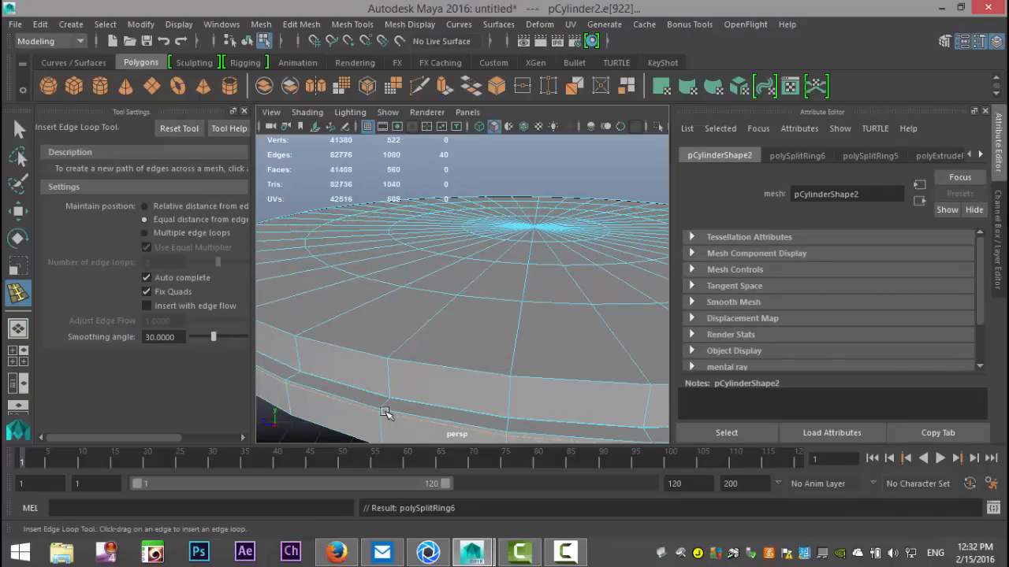
click(245, 112)
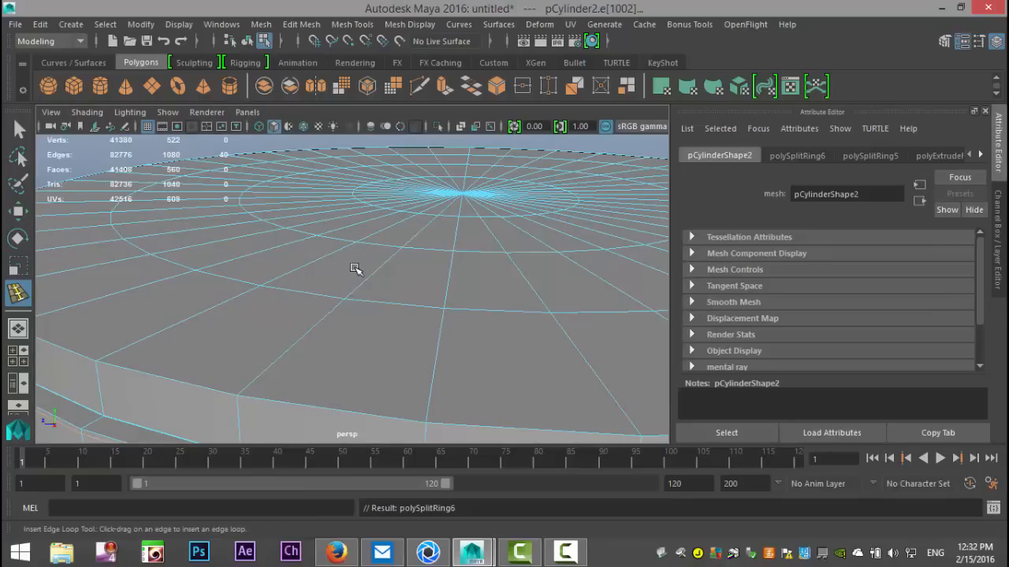
- Select the tabletop as an object, examine its rim groove in the smoothed preview and switch back to the unsmoothed display
key(q)
right_drag(357, 268, 417, 115)
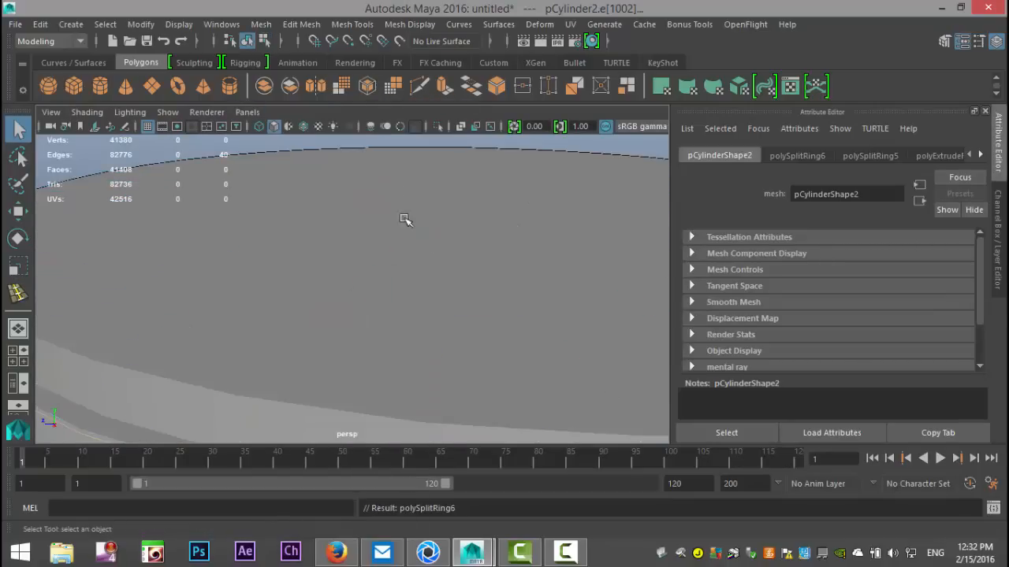
click(541, 354)
key(3)
scroll(508, 301, down, 5)
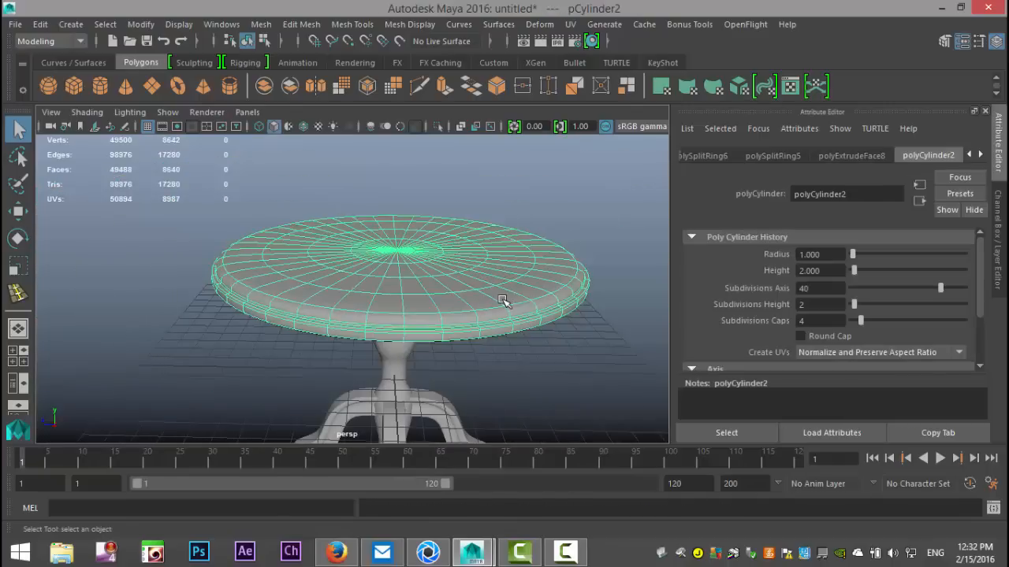
scroll(523, 304, up, 2)
click(186, 359)
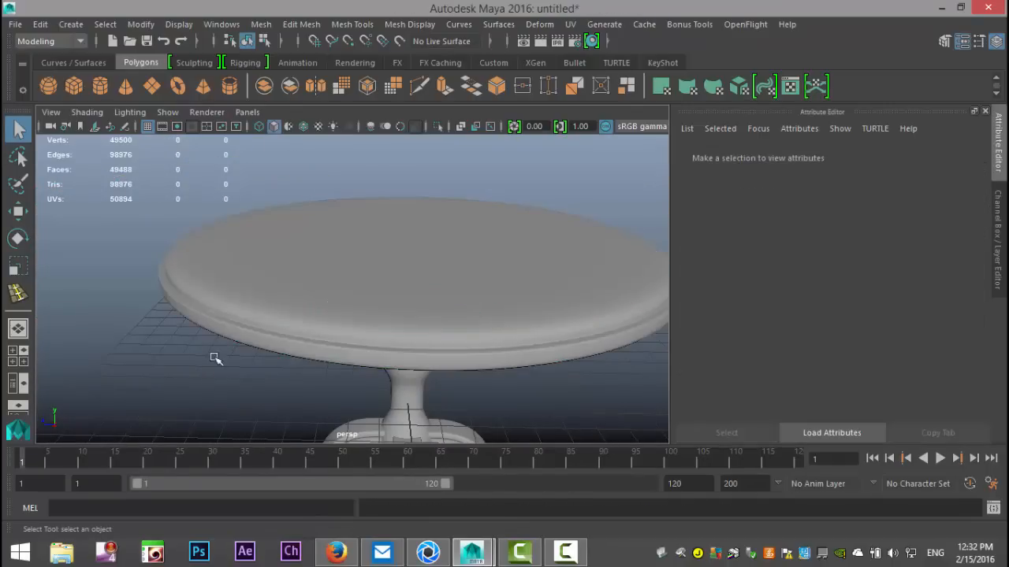
scroll(286, 301, down, 4)
scroll(307, 296, up, 4)
click(369, 305)
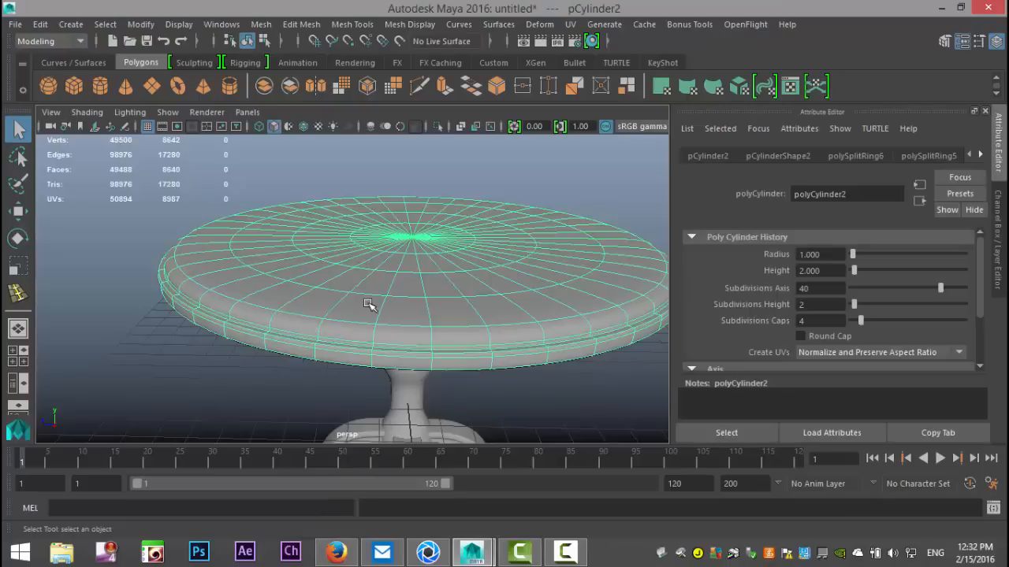
key(1)
- In the top view, chamfer the tabletop vertices flanking each of the four legs on the second ring from the centre, with width 0.25
alt+drag(406, 266, 418, 335)
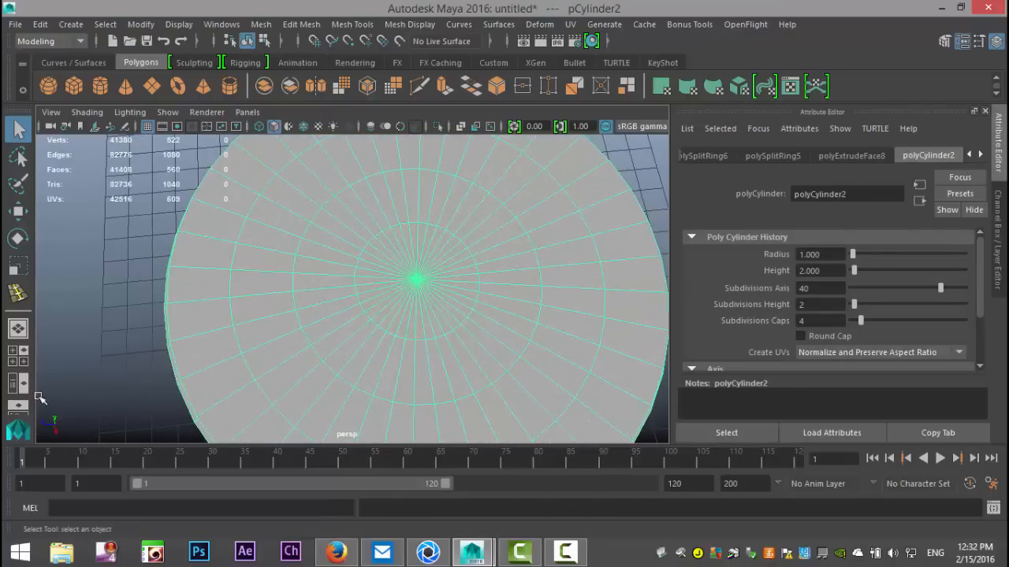
click(19, 357)
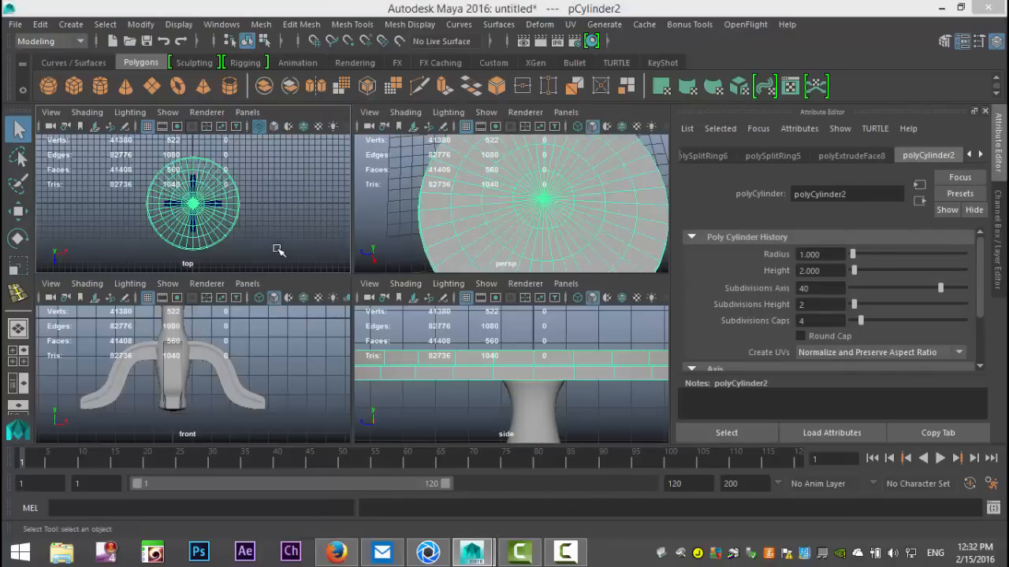
key(space)
scroll(433, 288, up, 3)
alt+middle_drag(438, 288, 468, 394)
right_drag(382, 282, 377, 171)
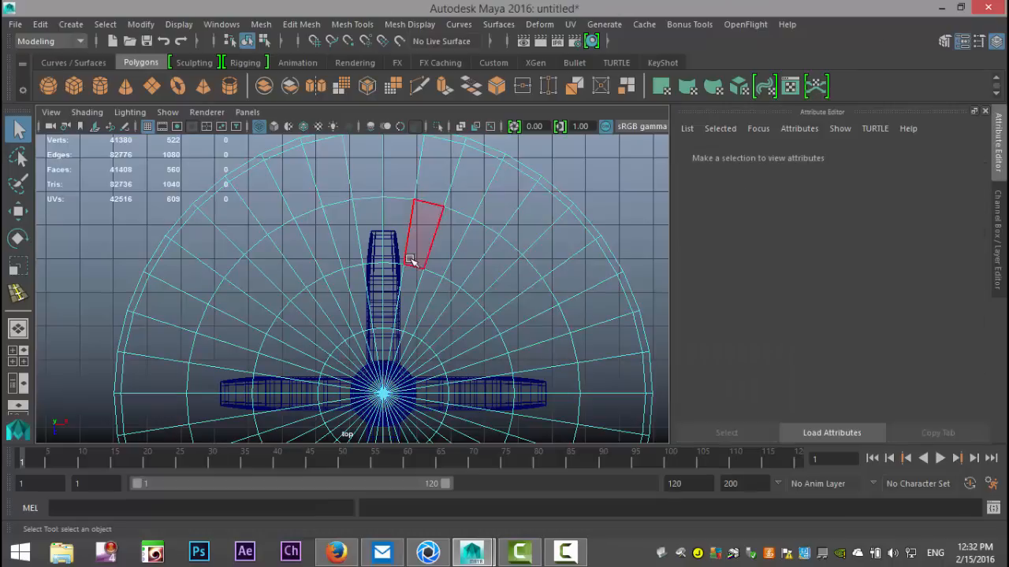
right_drag(386, 265, 331, 143)
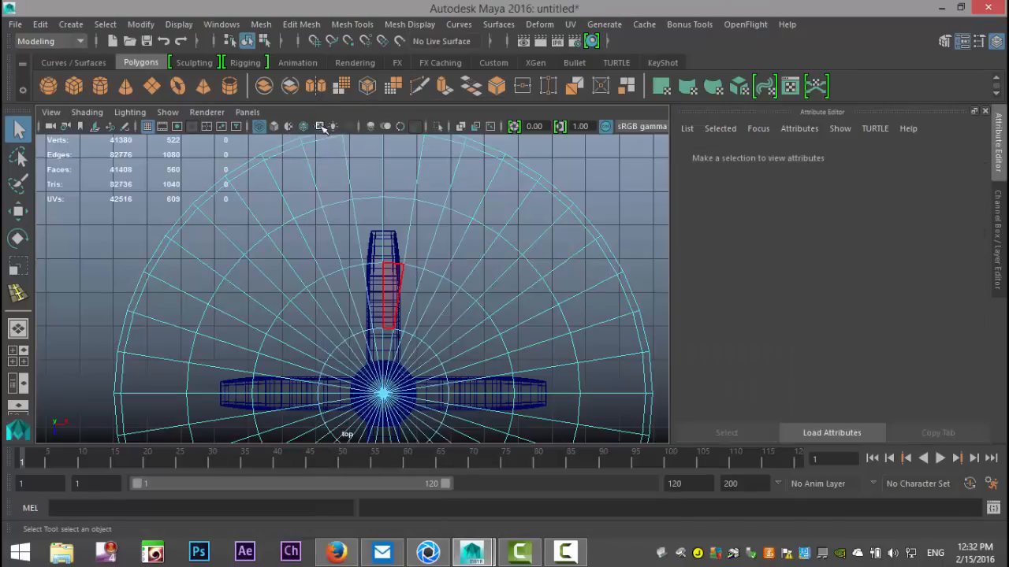
scroll(402, 313, up, 3)
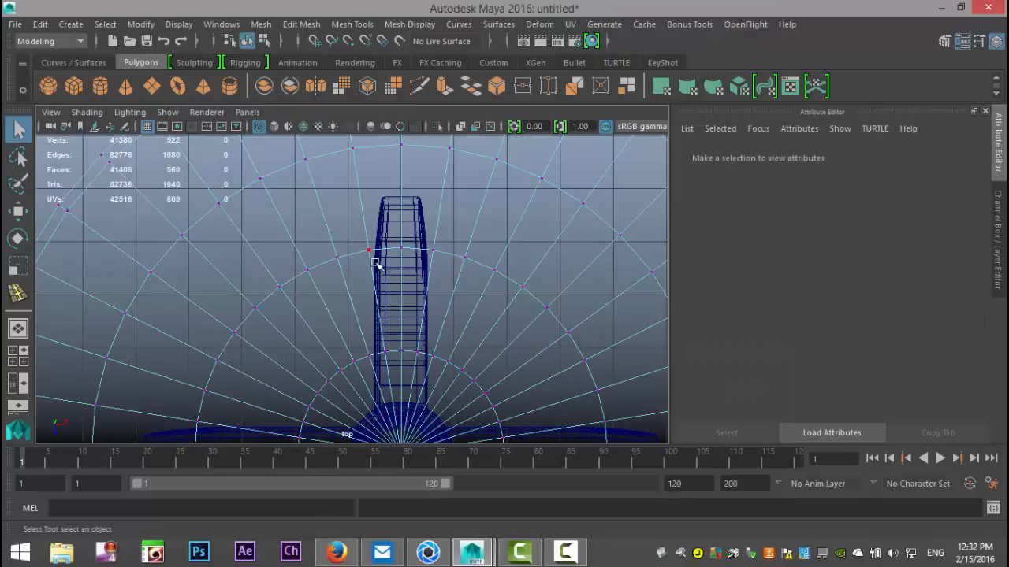
drag(365, 248, 435, 279)
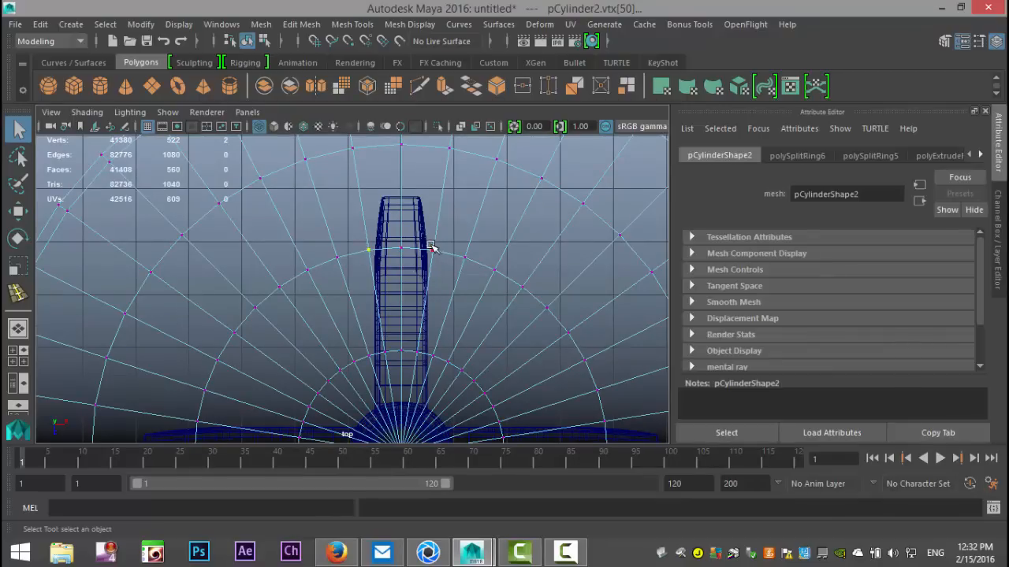
alt+middle_drag(475, 355, 429, 237)
shift+click(546, 287)
shift+click(548, 351)
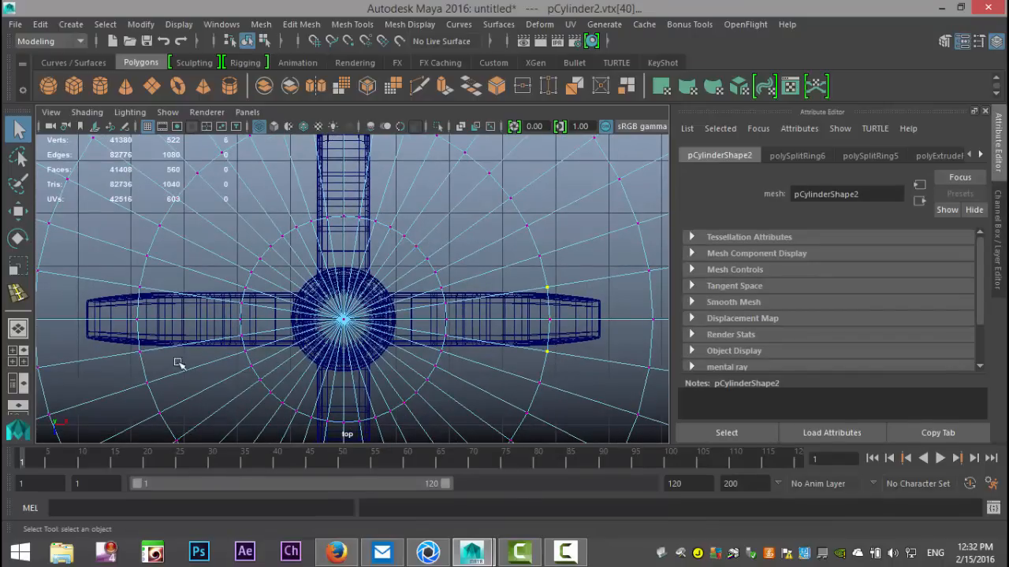
shift+drag(131, 276, 153, 299)
shift+drag(138, 345, 152, 371)
alt+middle_drag(230, 402, 271, 213)
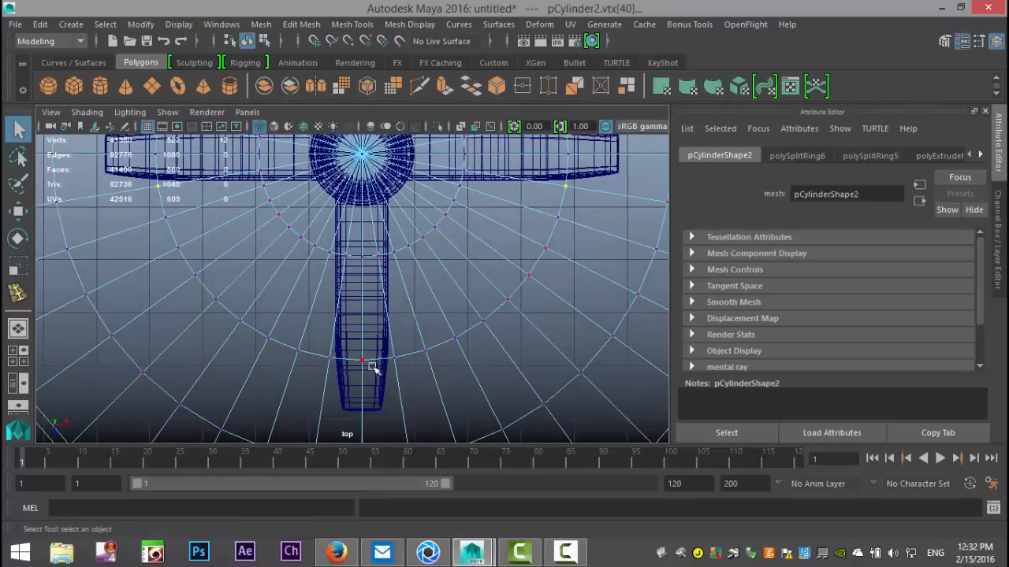
shift+click(331, 359)
shift+click(391, 354)
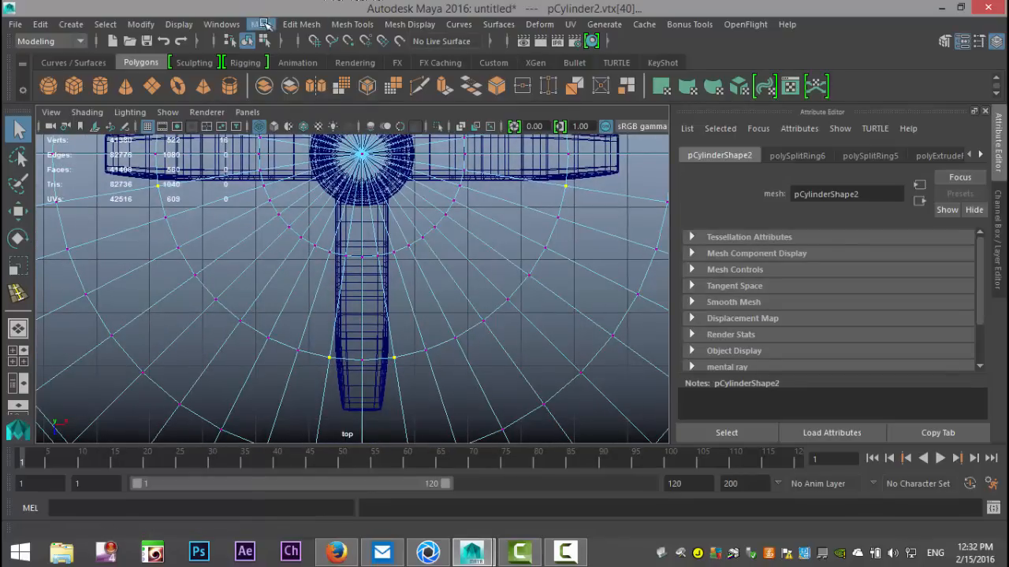
click(265, 24)
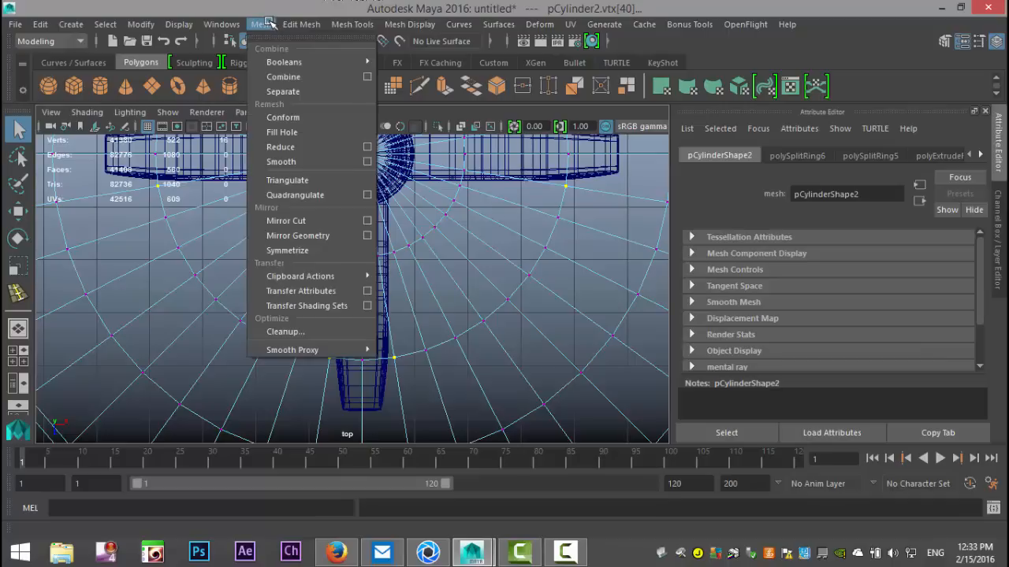
mouse_move(305, 21)
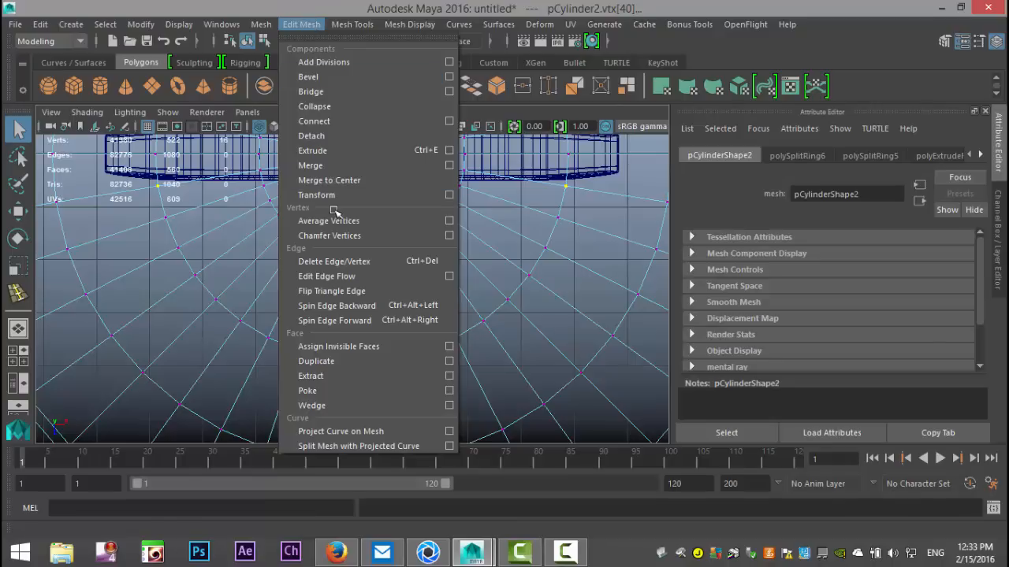
click(361, 237)
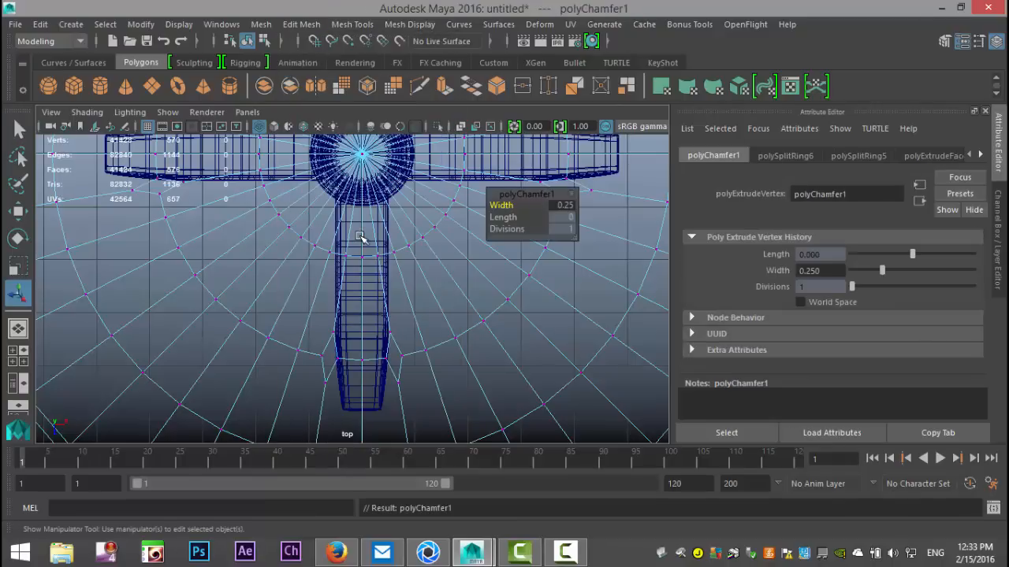
scroll(430, 363, down, 6)
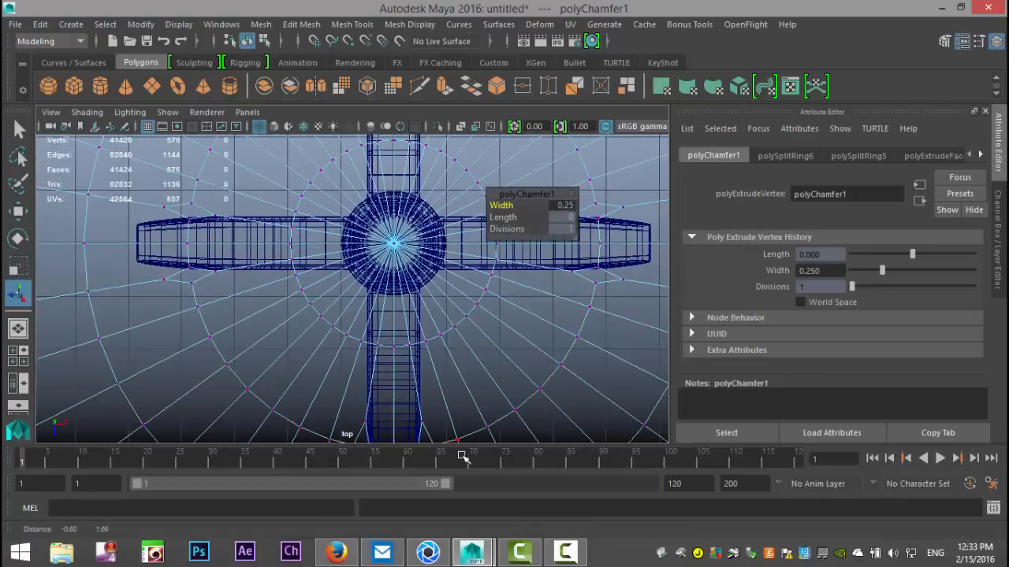
- In the top view, chamfer the tabletop vertices on the innermost ring that lie on the four legs' centrelines, with width 0.25
scroll(457, 408, up, 3)
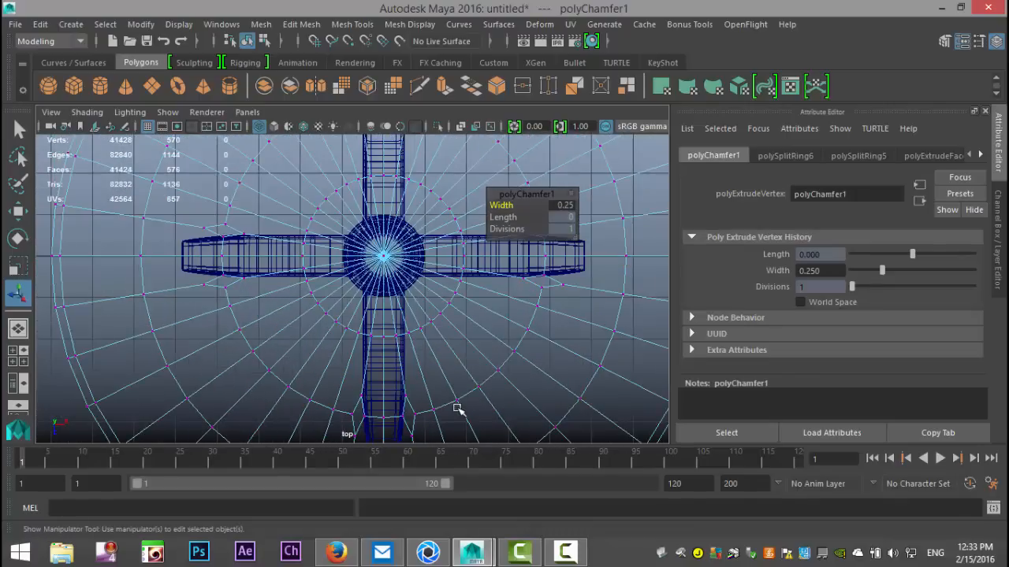
scroll(458, 409, up, 2)
alt+middle_drag(457, 412, 489, 303)
scroll(489, 302, down, 3)
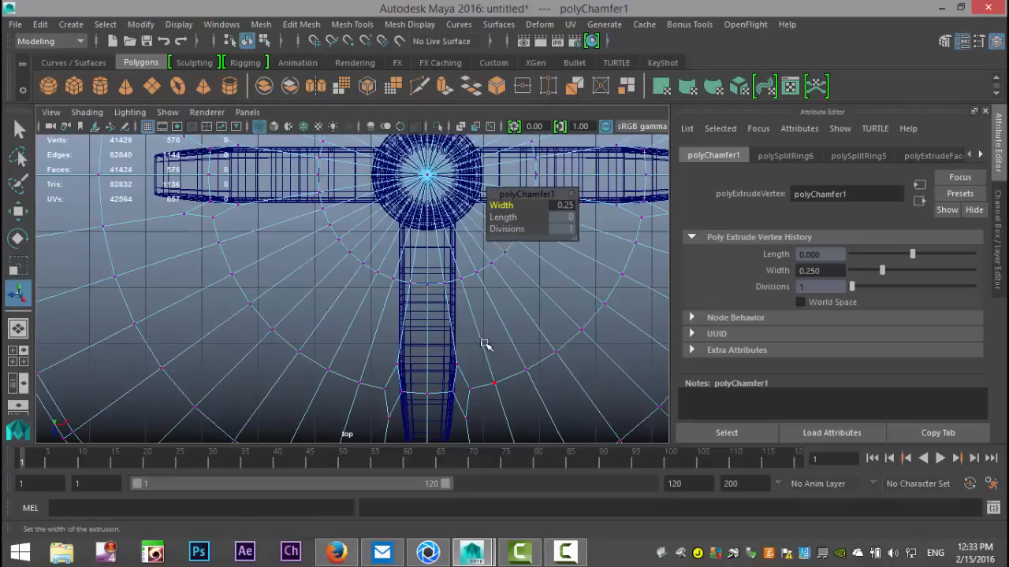
scroll(481, 349, down, 2)
scroll(476, 349, up, 3)
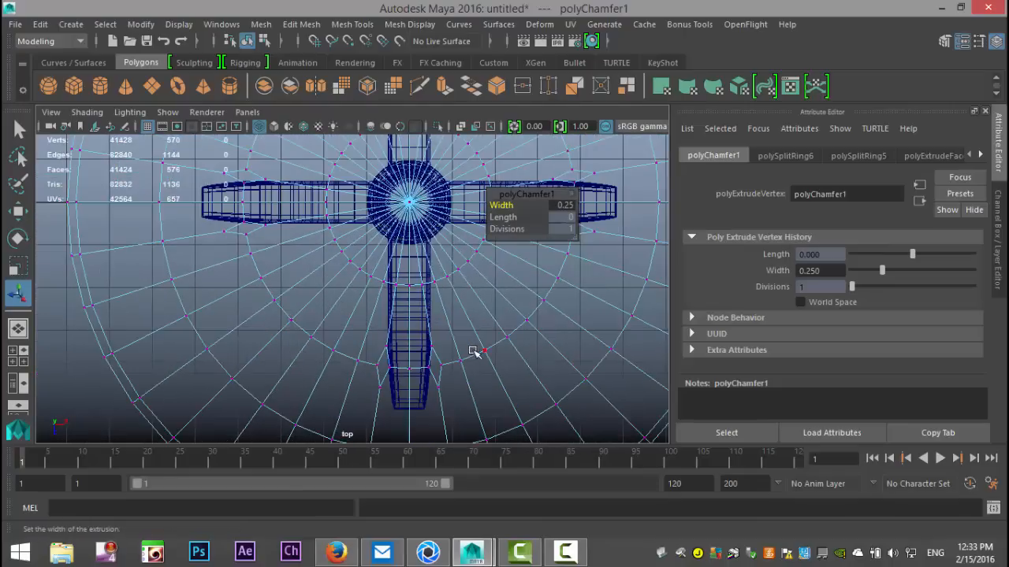
alt+middle_drag(550, 340, 479, 470)
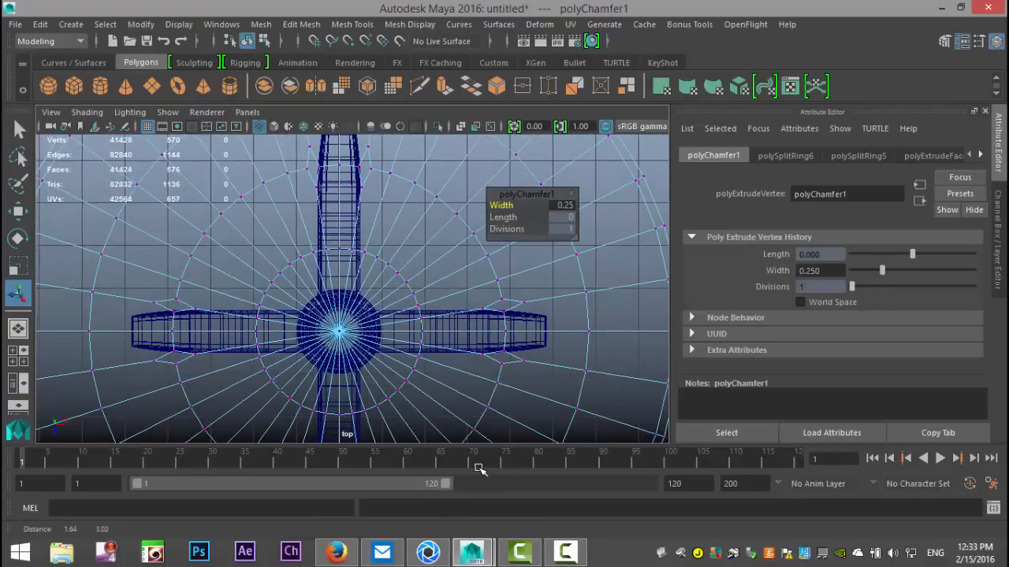
drag(332, 240, 345, 257)
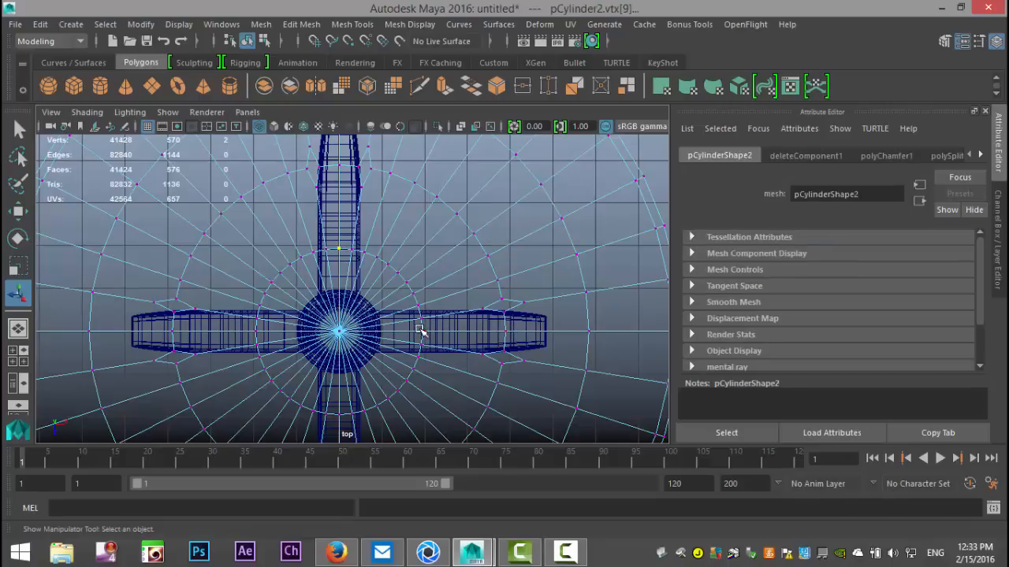
shift+drag(334, 408, 347, 421)
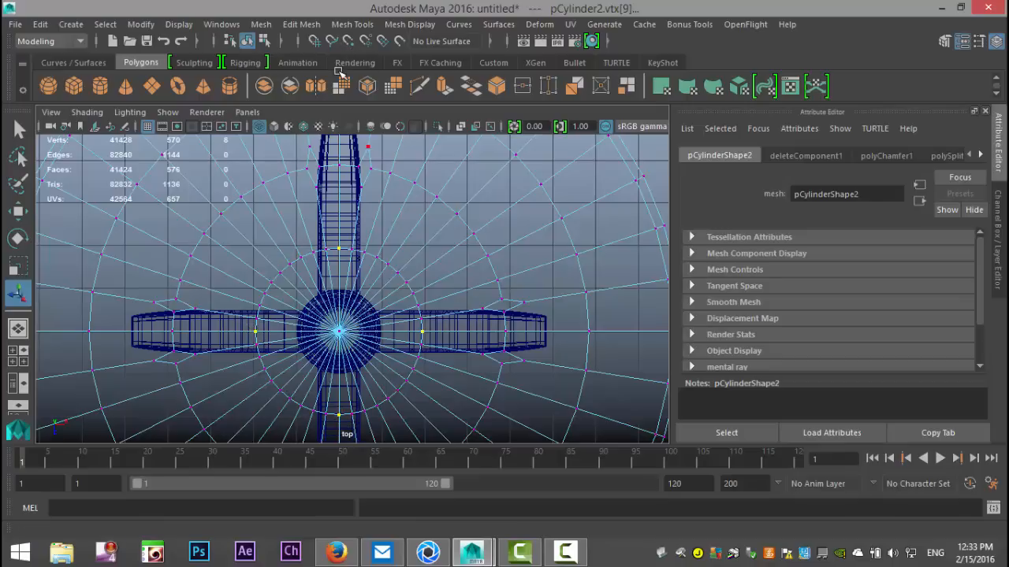
click(339, 73)
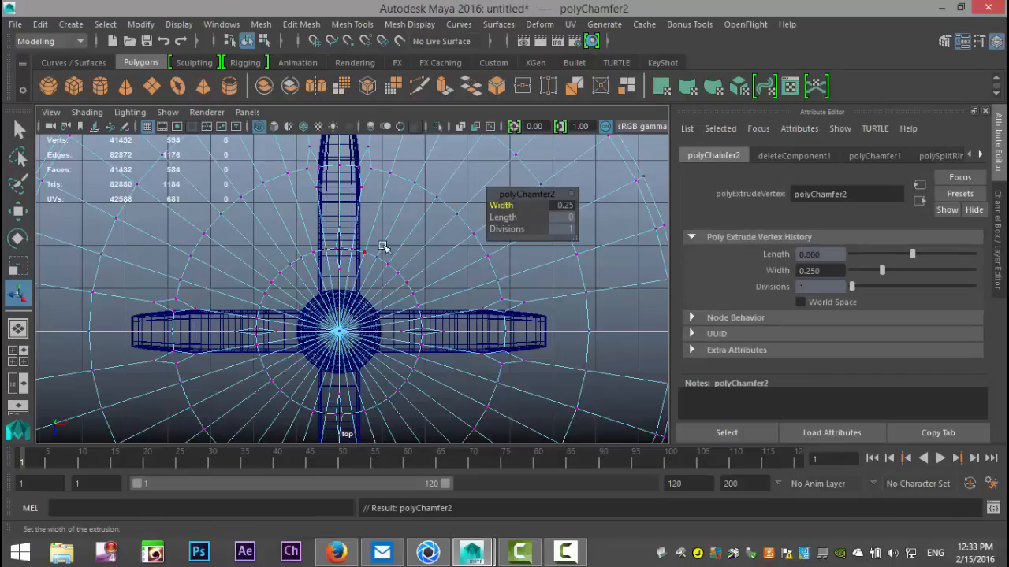
- Chamfer the tabletop vertices just beyond the four leg tips on the third ring from the centre, with width 0.25
alt+middle_drag(378, 281, 527, 260)
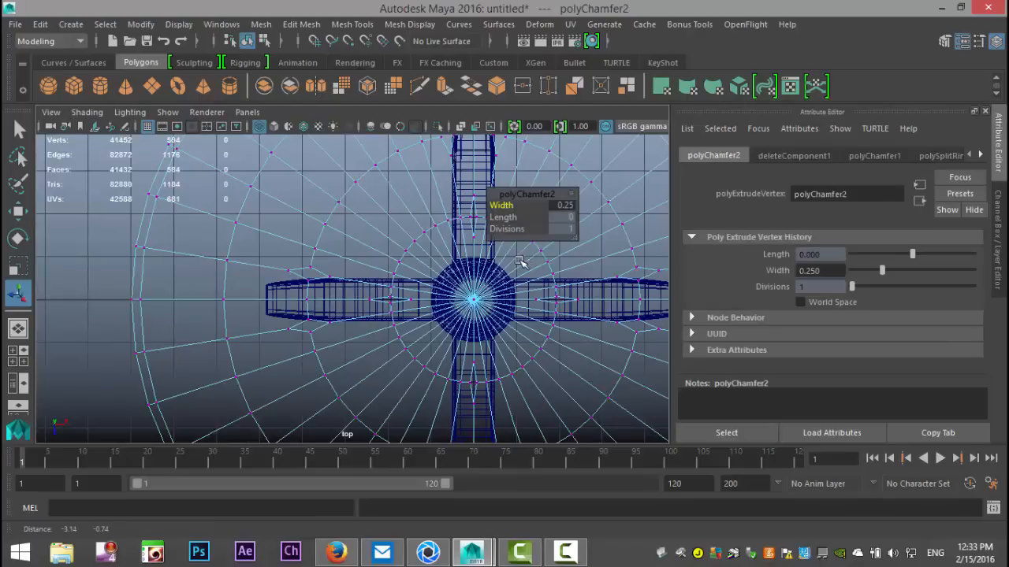
click(225, 303)
alt+middle_drag(354, 310, 226, 412)
alt+middle_drag(368, 224, 298, 150)
shift+click(349, 200)
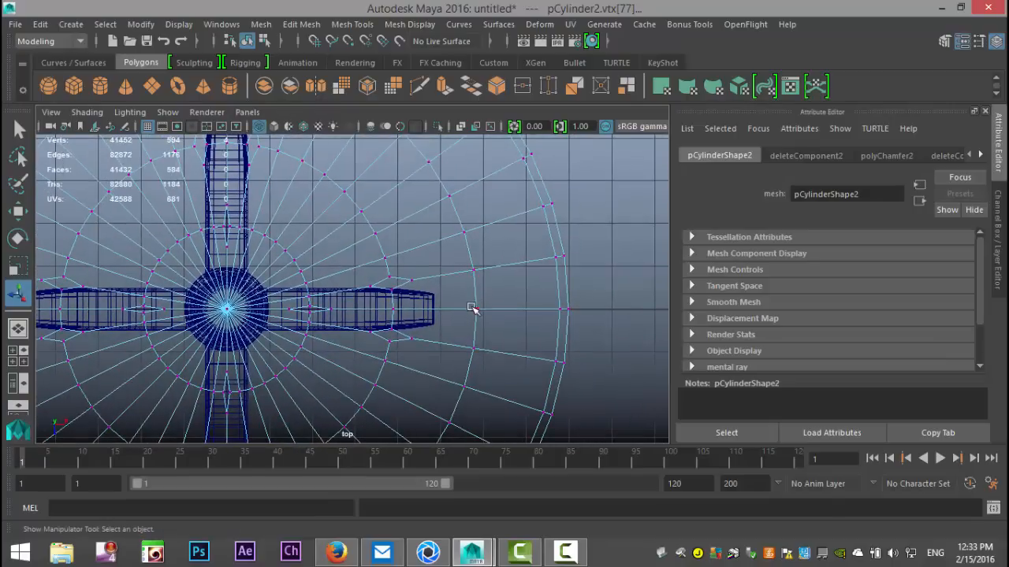
alt+middle_drag(394, 364, 541, 168)
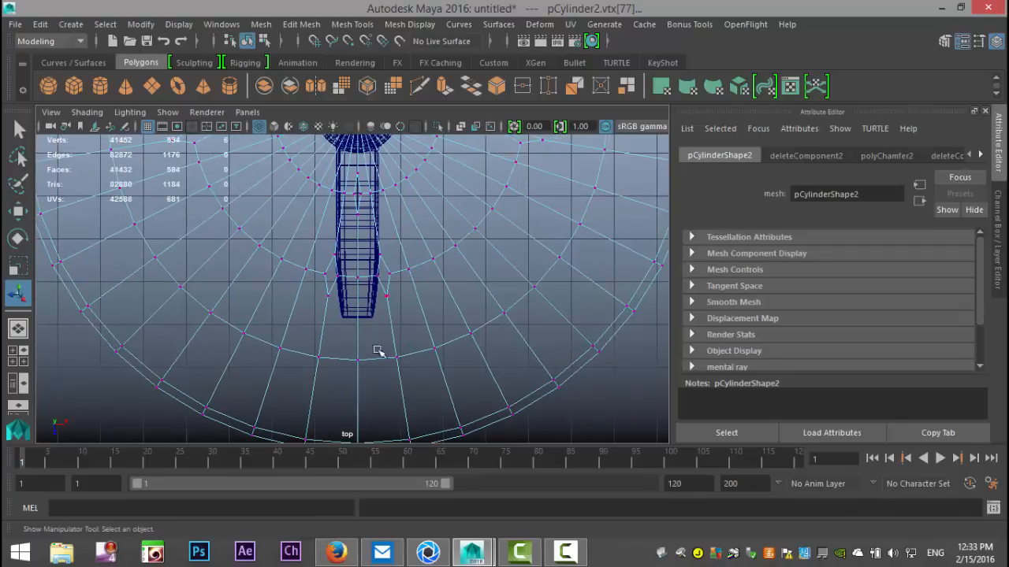
drag(354, 354, 366, 379)
key(ctrl+e)
scroll(520, 387, down, 5)
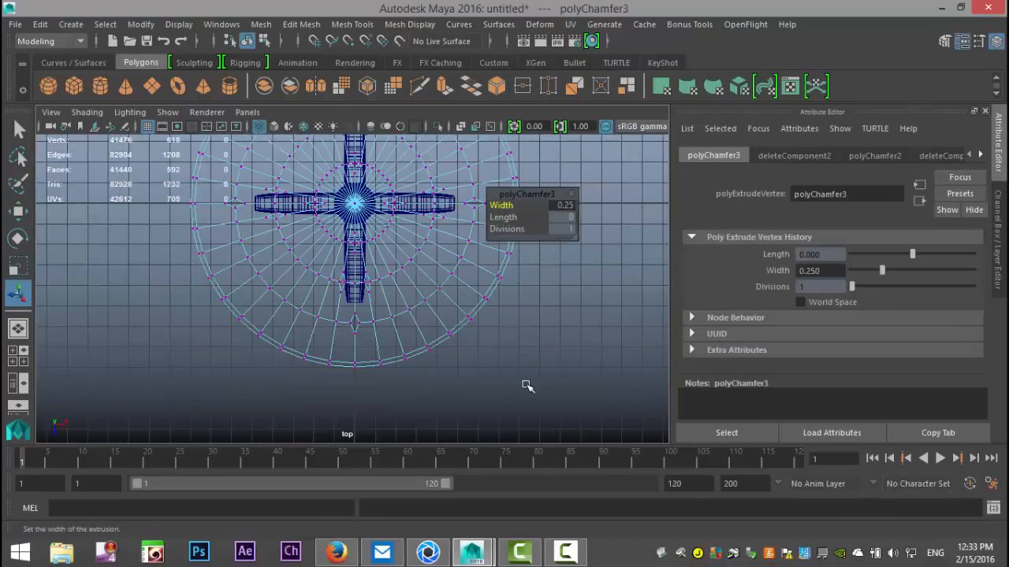
- Return to the perspective view, clear the selection and examine the chamfered vertices on the tabletop surface from above
key(space)
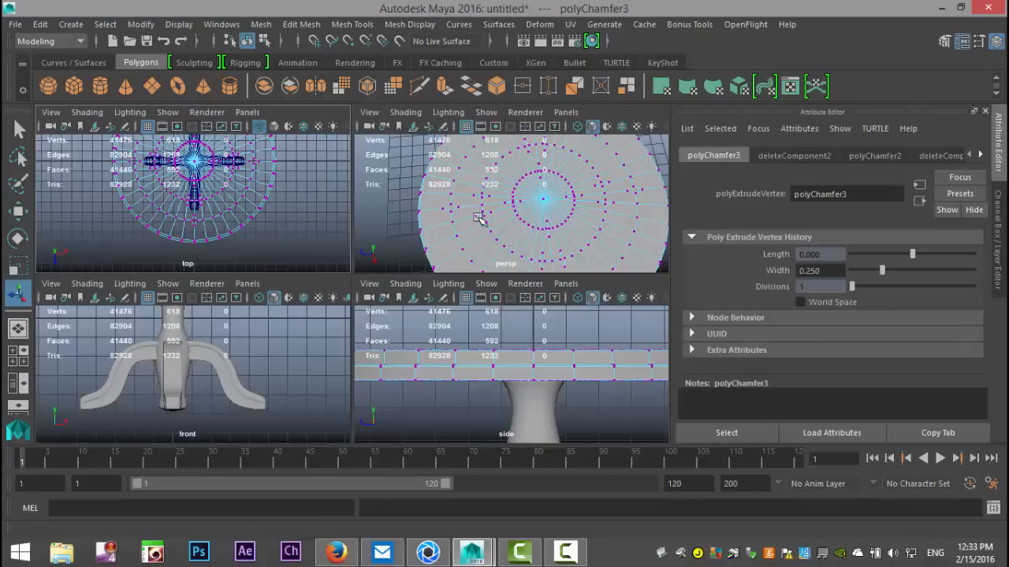
key(space)
scroll(392, 244, down, 5)
alt+drag(393, 245, 438, 274)
click(593, 398)
scroll(590, 397, up, 4)
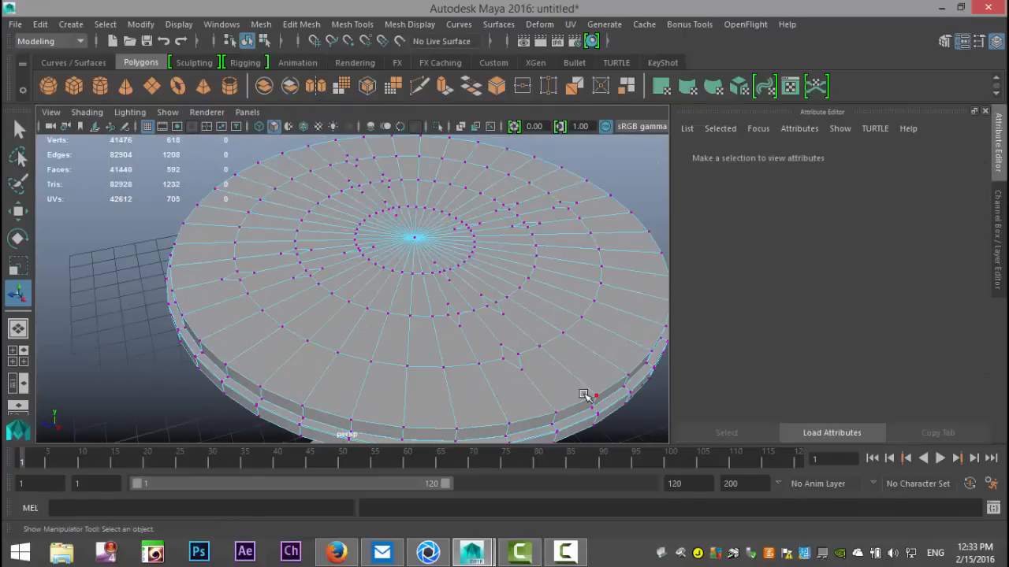
alt+middle_drag(540, 376, 535, 362)
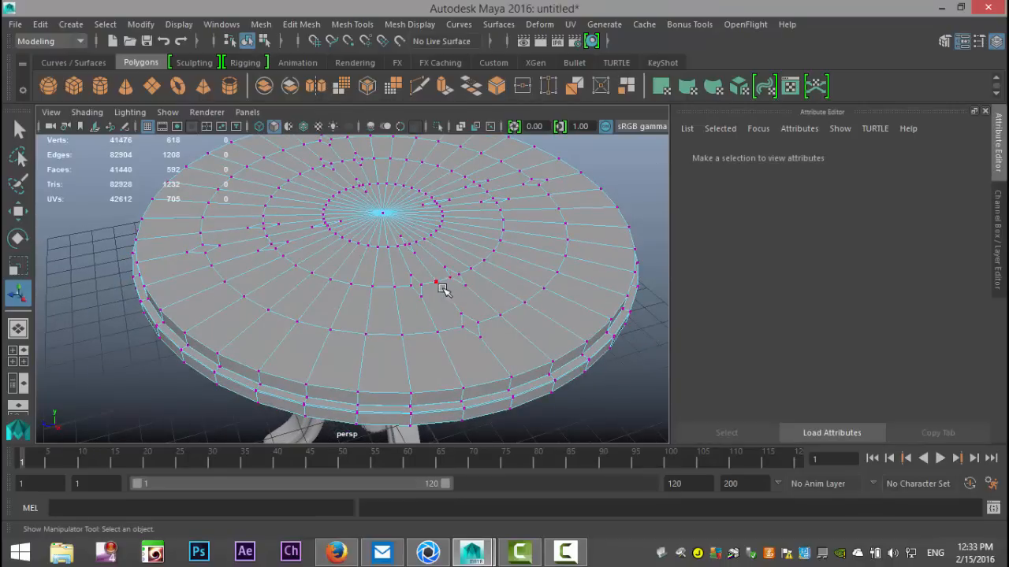
- Select the whole tabletop, inspect its chamfered surface in the smoothed preview and return to the unsmoothed display
right_drag(461, 324, 473, 106)
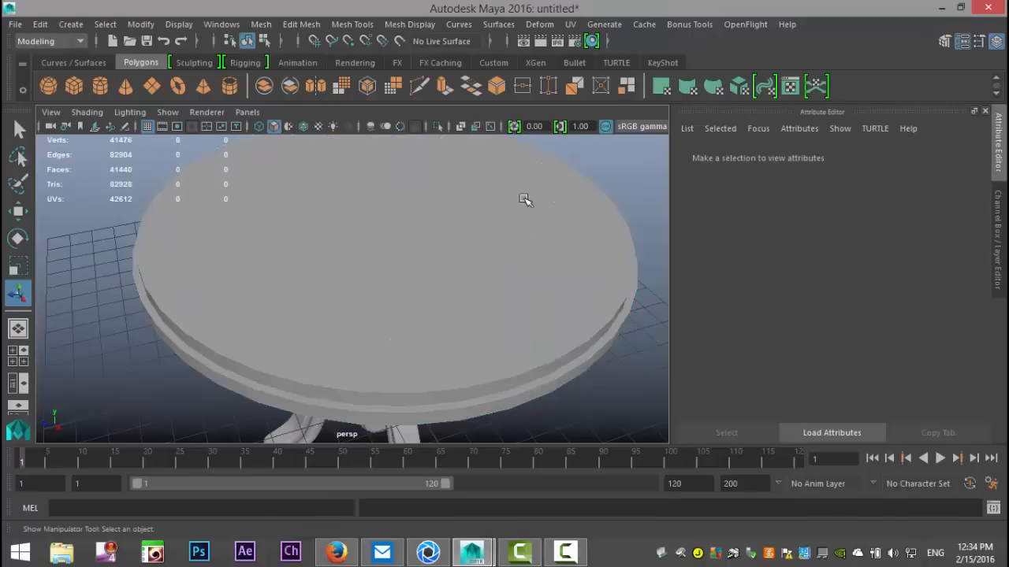
click(513, 318)
key(3)
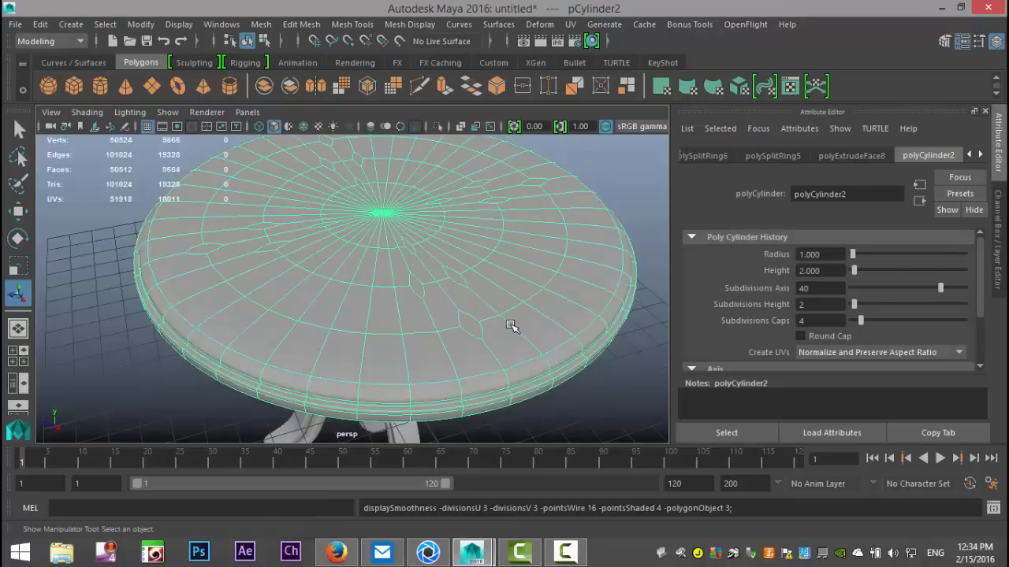
scroll(495, 362, up, 3)
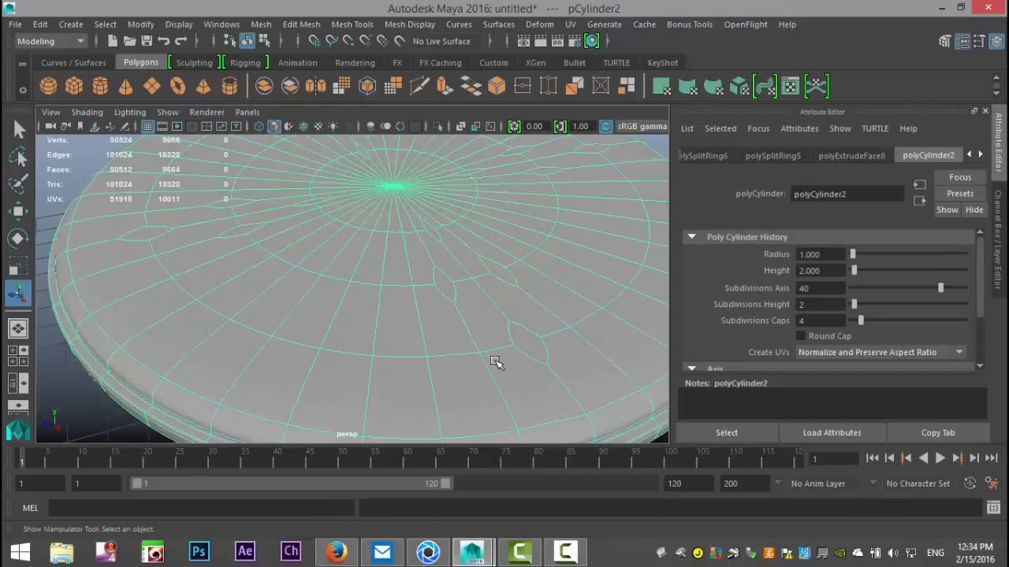
alt+drag(513, 346, 533, 352)
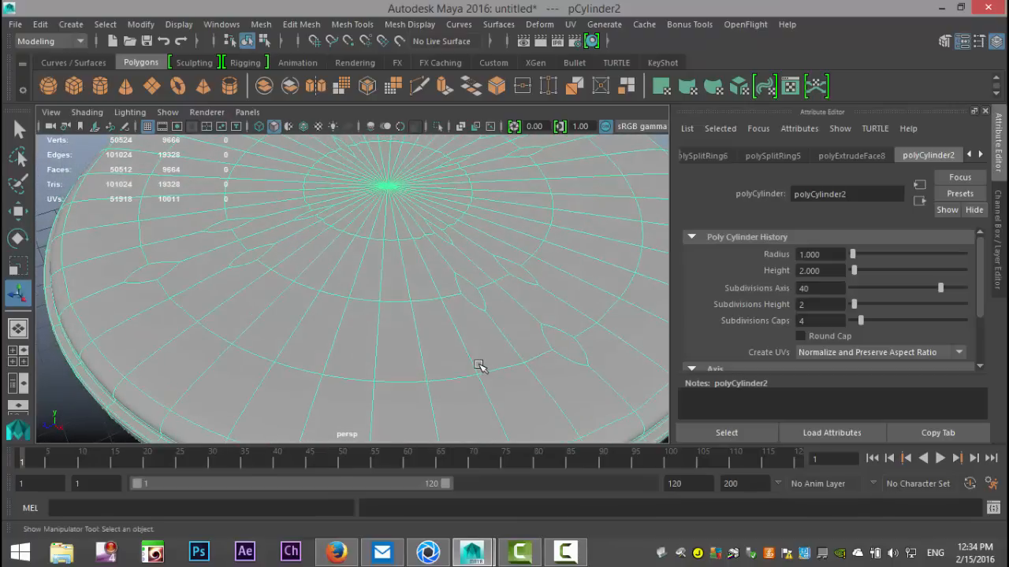
key(1)
- Bevel the edge loops around the tabletop's rim, including its top and bottom borders, with a fraction of 1
alt+drag(382, 355, 386, 139)
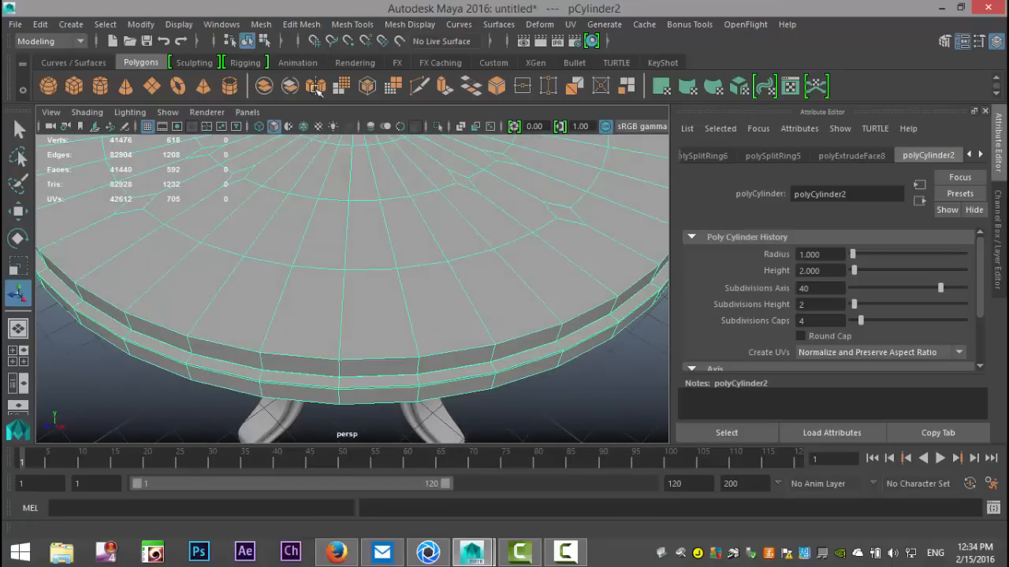
right_drag(331, 206, 298, 86)
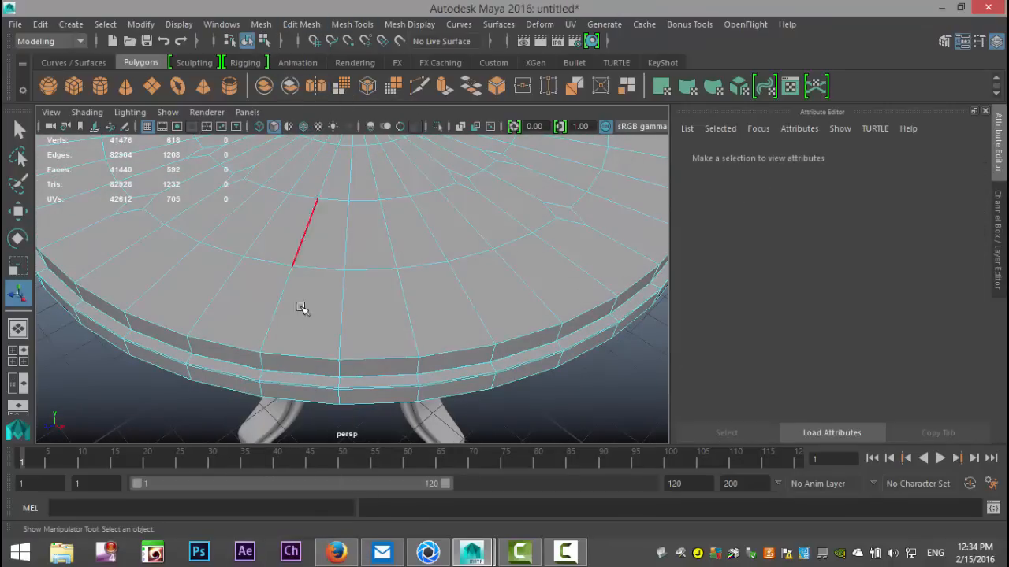
double_click(314, 352)
shift+double_click(317, 387)
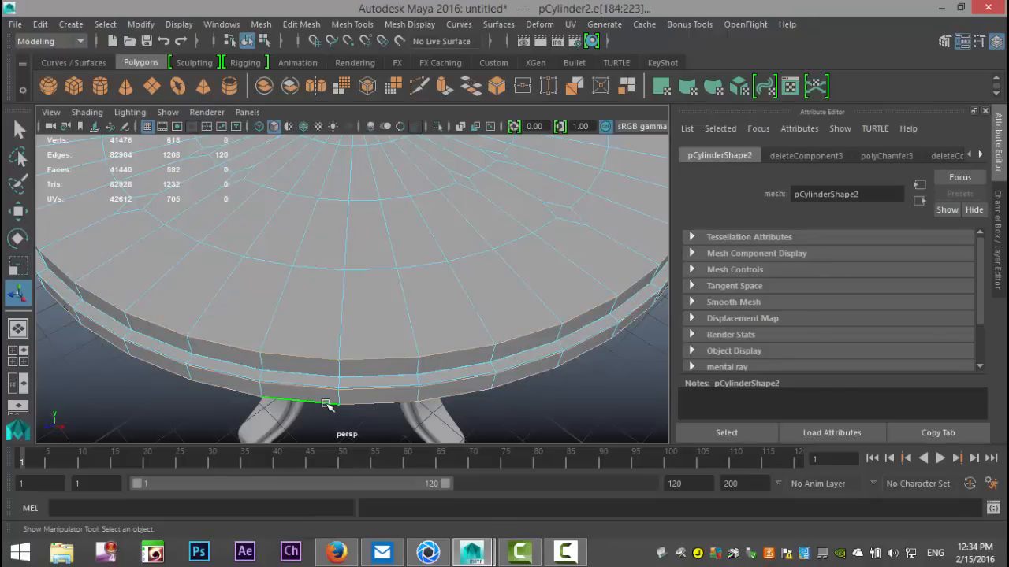
click(301, 24)
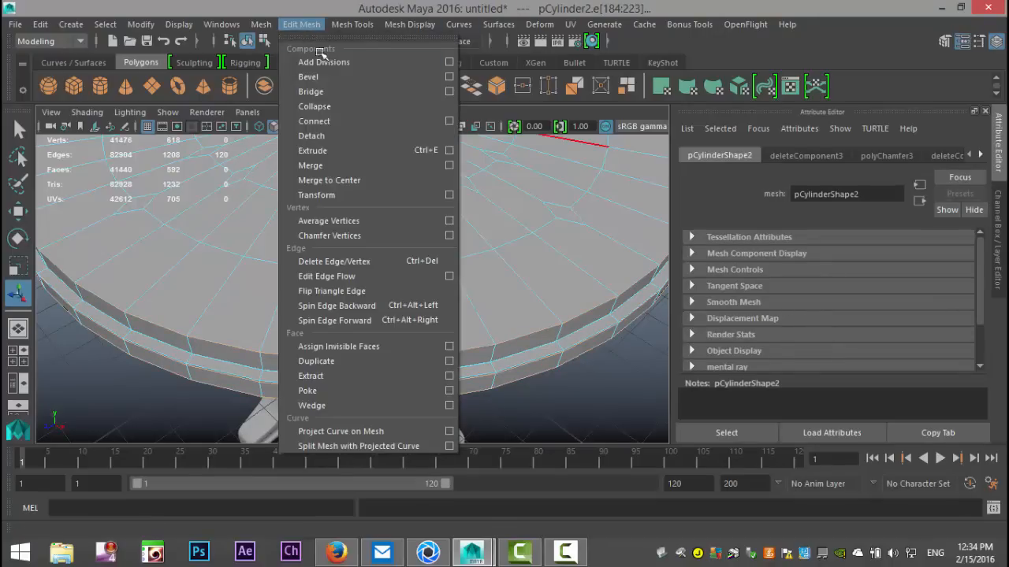
click(329, 78)
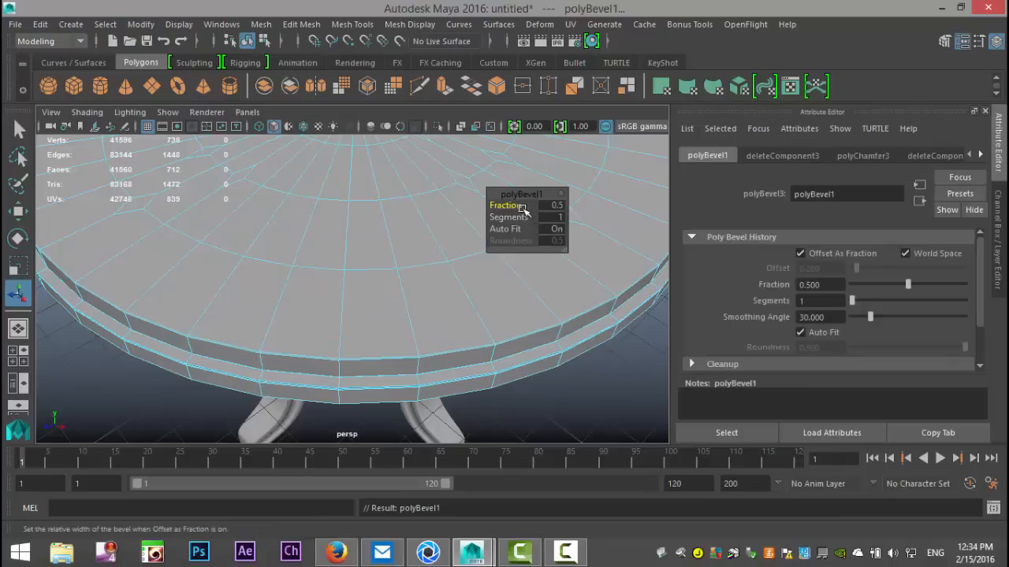
drag(511, 207, 519, 209)
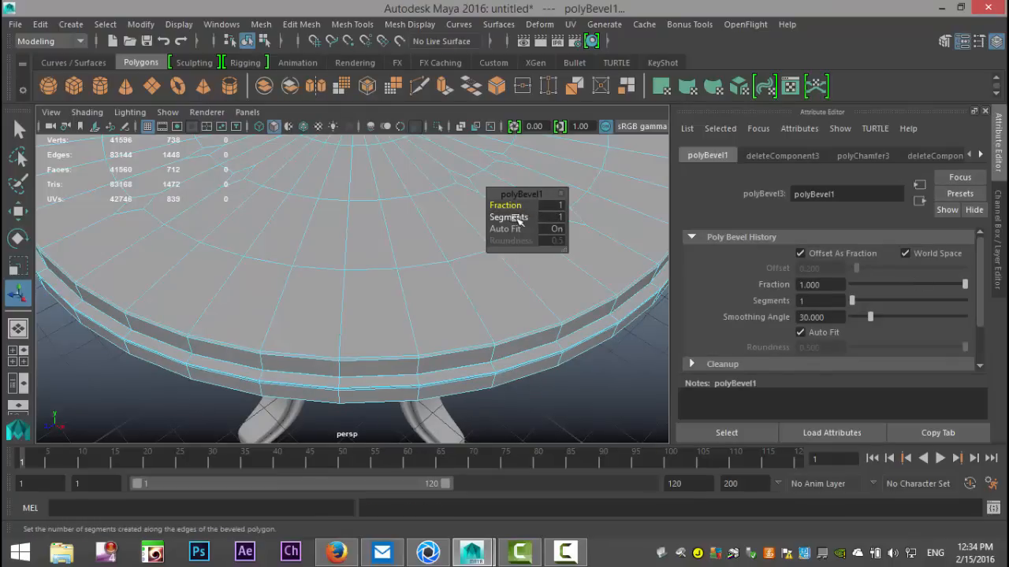
- Try the rim bevel with a fraction of 3 and 3 segments, and examine the rim in object mode
click(550, 205)
key(Return)
alt+drag(599, 374, 552, 281)
drag(517, 221, 528, 223)
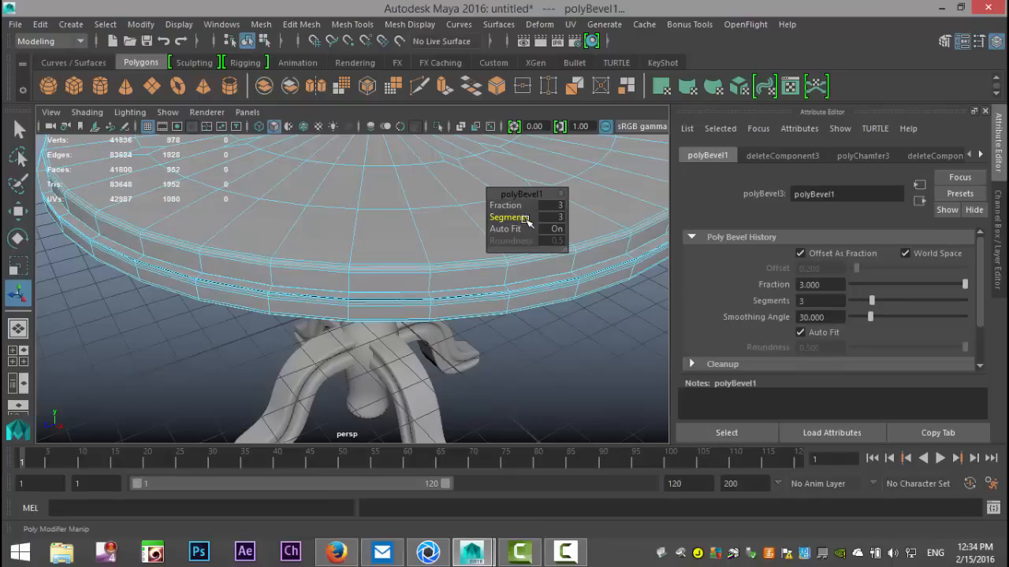
click(553, 389)
right_drag(477, 257, 541, 103)
click(520, 218)
click(545, 359)
alt+drag(594, 380, 432, 367)
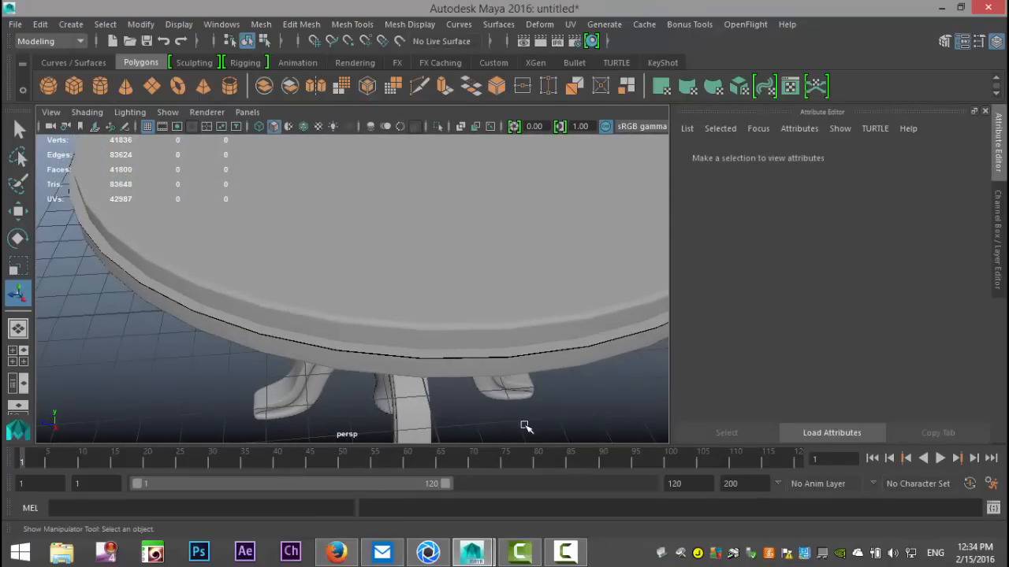
- Undo the selection changes and the bevel's fraction and segment edits, back to fraction 1 with 1 segment
click(494, 287)
key(ctrl+z)
key(ctrl+z)
key(ctrl+z)
key(ctrl+z)
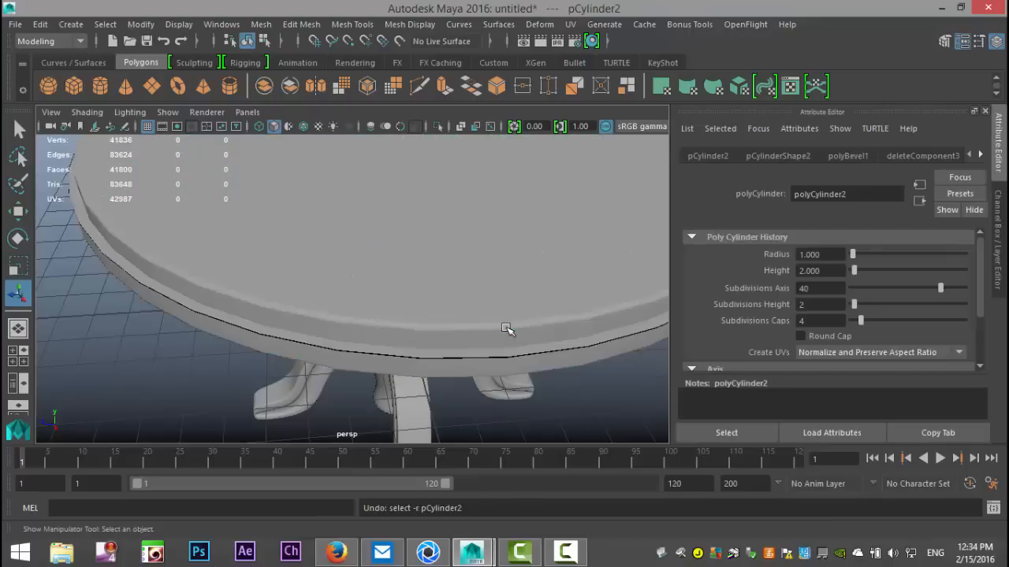
key(ctrl+z)
key(ctrl+z)
key(ctrl+z)
- Select the beveled tabletop as an object and examine its surface and rim in the smoothed preview
scroll(534, 342, down, 4)
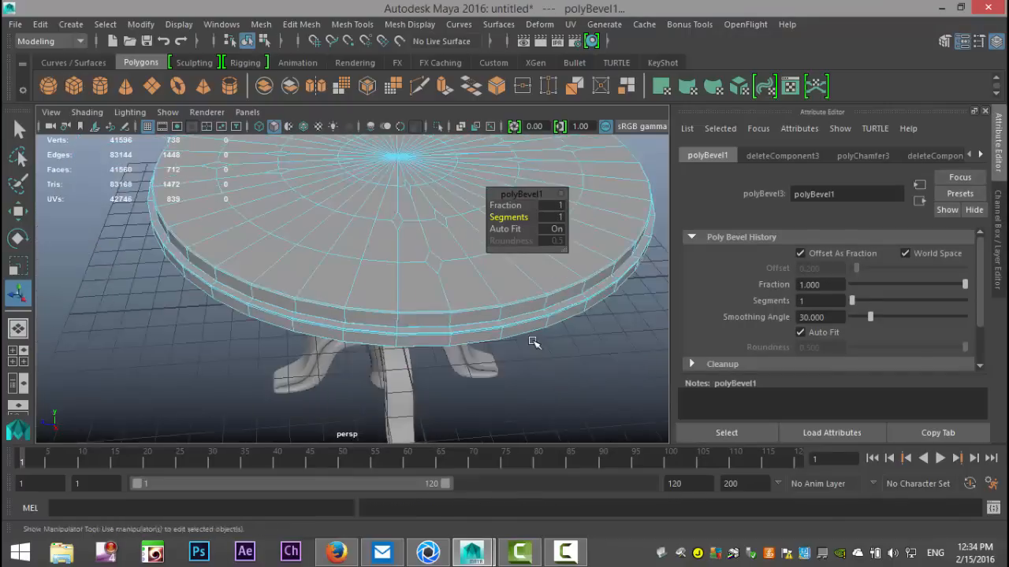
scroll(533, 342, up, 2)
alt+drag(556, 373, 575, 385)
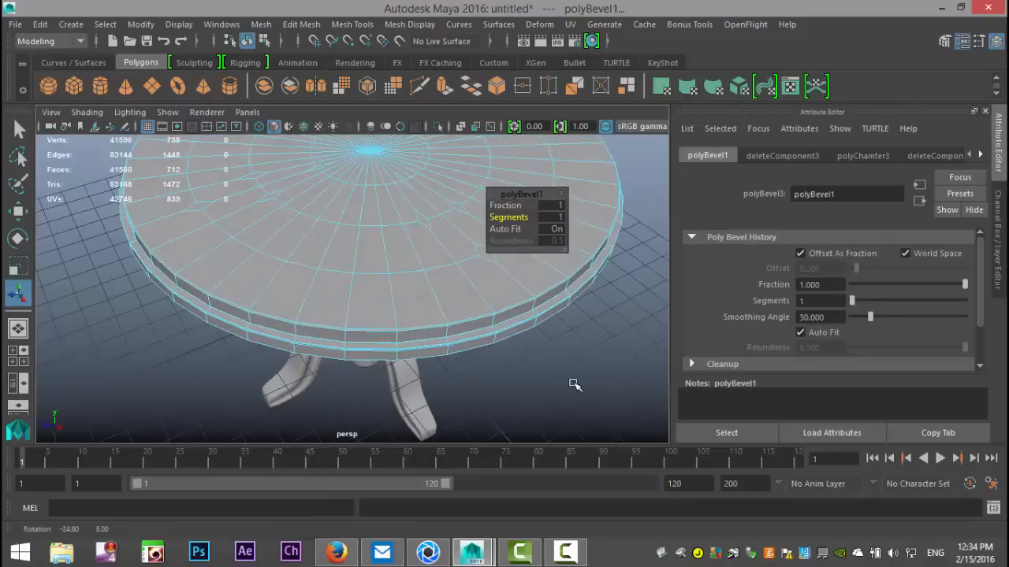
mouse_move(437, 206)
right_down()
mouse_move(476, 148)
mouse_move(480, 109)
mouse_move(439, 204)
right_up()
click(420, 262)
click(599, 383)
right_drag(513, 306, 586, 118)
click(572, 229)
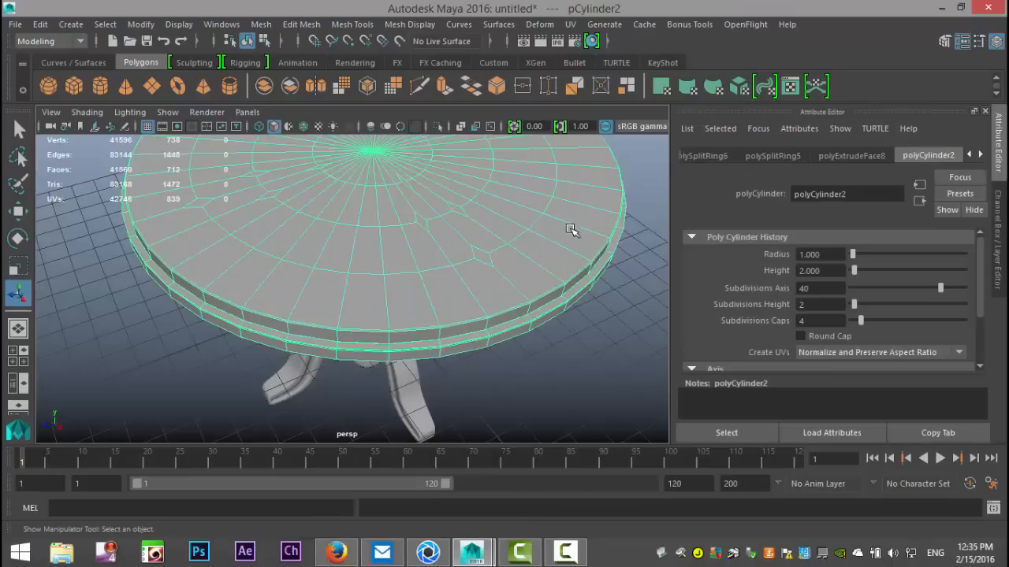
key(3)
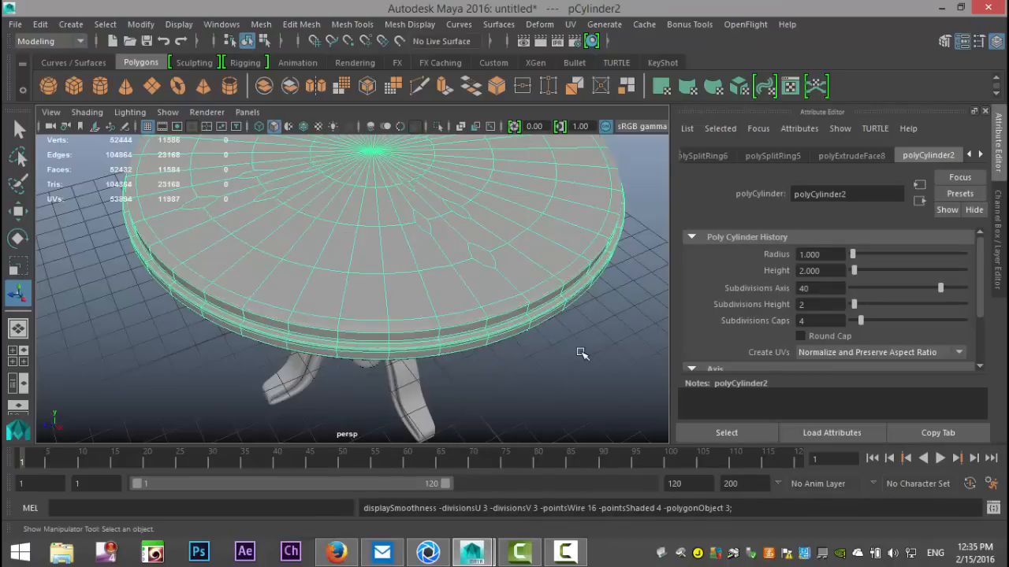
scroll(576, 353, up, 3)
alt+drag(565, 322, 528, 354)
- Apply Smooth to the tabletop mesh with 1 division and reselect the tabletop as an object
click(262, 25)
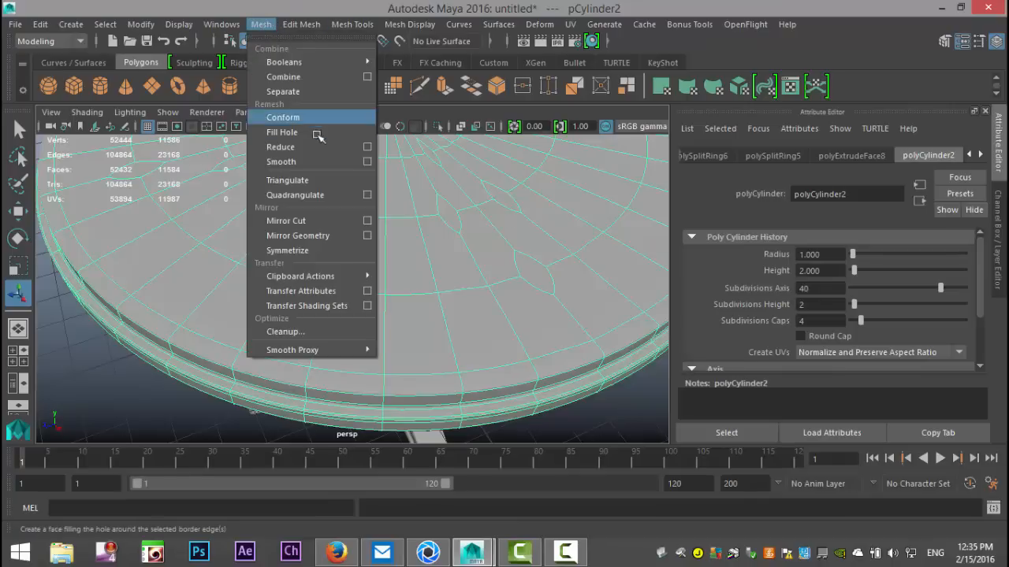
click(310, 162)
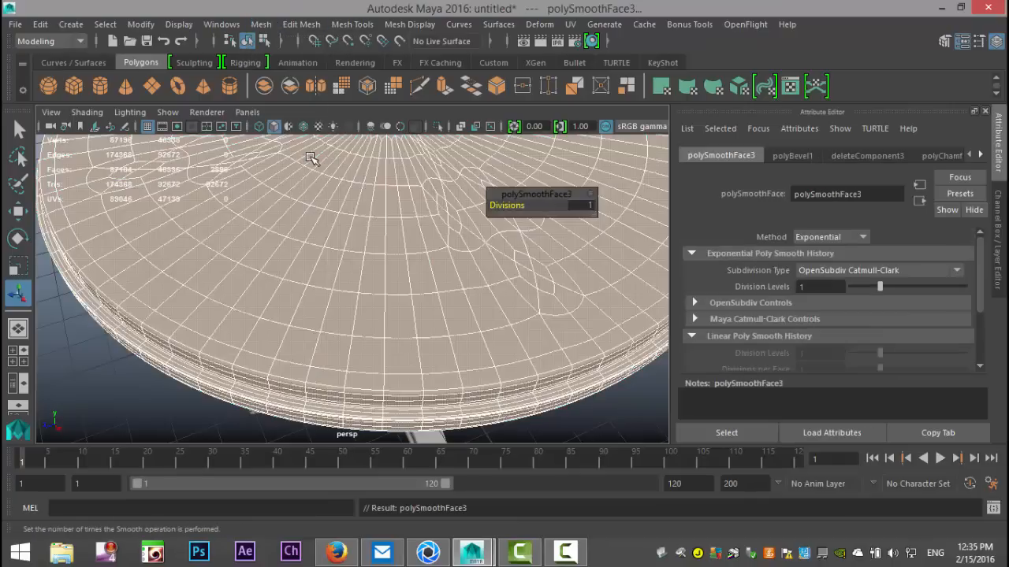
click(618, 408)
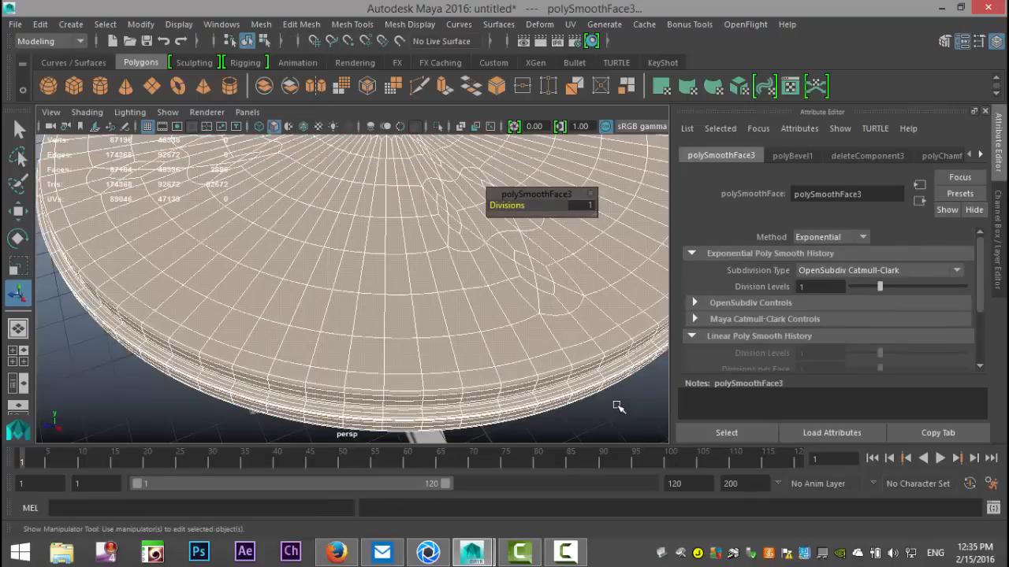
scroll(605, 400, down, 5)
scroll(567, 366, up, 4)
click(537, 337)
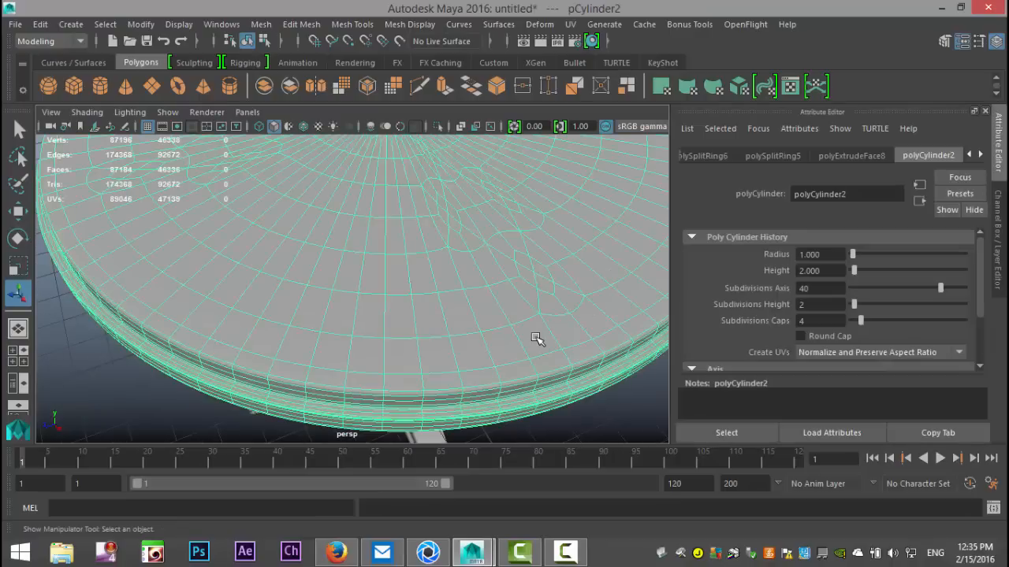
- Assign a new Lambert material to the turned column and set its color to yellow
alt+drag(550, 354, 609, 330)
alt+drag(502, 375, 483, 359)
alt+middle_drag(482, 359, 517, 307)
alt+drag(516, 306, 489, 298)
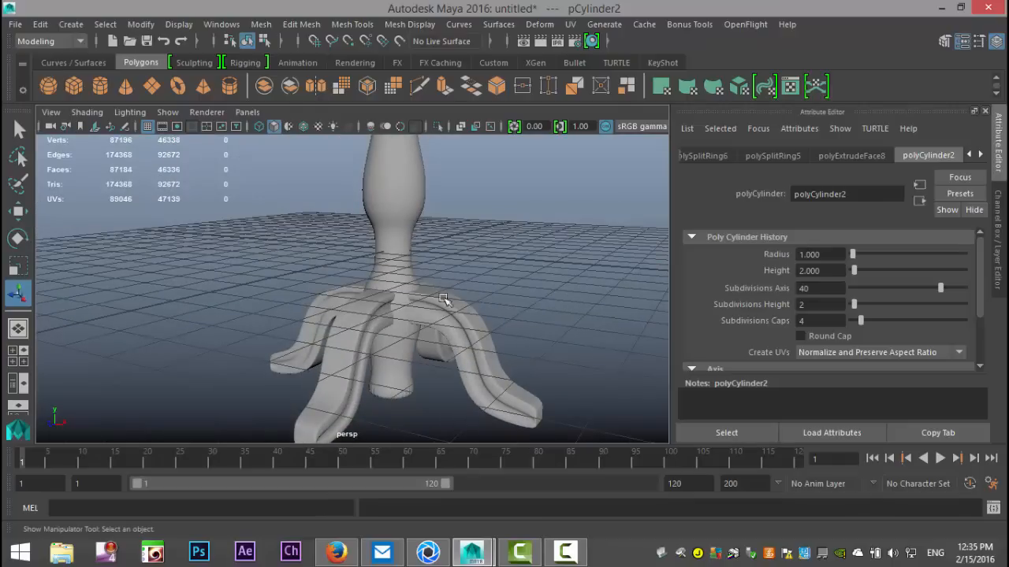
click(400, 200)
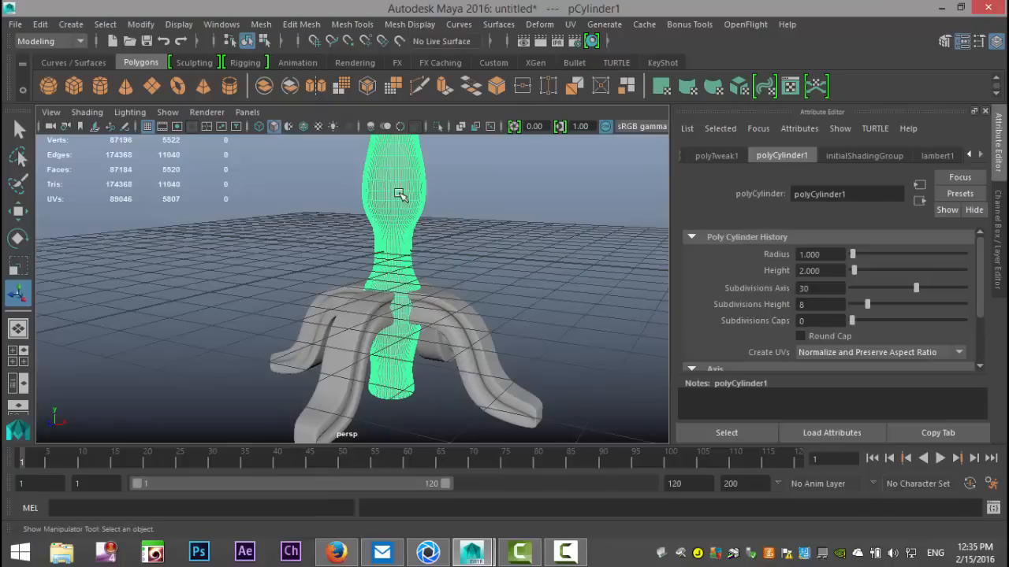
right_drag(401, 195, 423, 486)
click(427, 276)
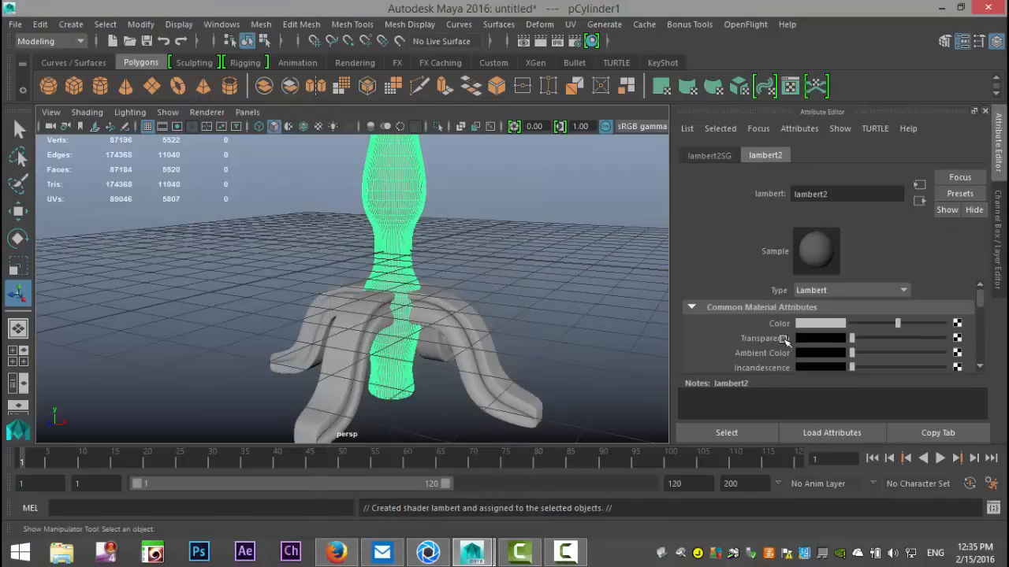
click(809, 323)
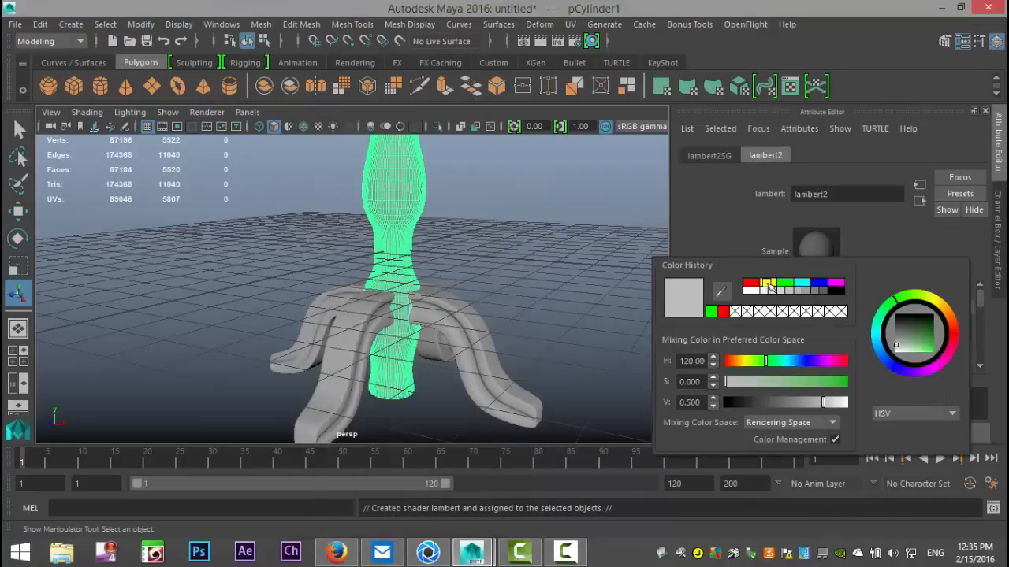
click(770, 285)
click(583, 241)
- Select all four curved legs, assign them a new Lambert material and set its color to red
scroll(547, 282, down, 4)
alt+drag(457, 273, 342, 334)
click(341, 334)
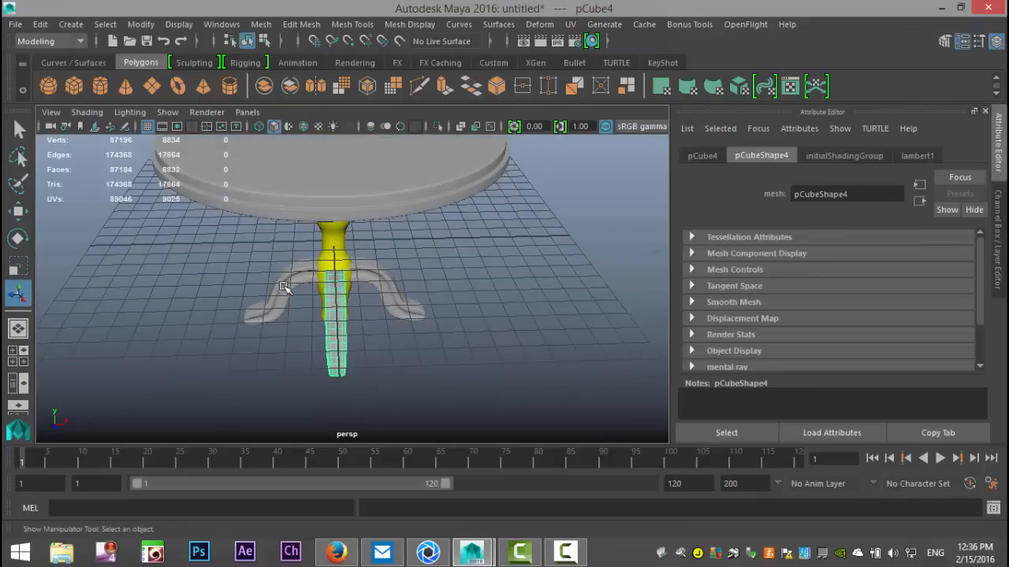
shift+click(285, 286)
shift+click(392, 290)
alt+drag(499, 333, 452, 319)
shift+click(478, 316)
right_drag(478, 316, 496, 493)
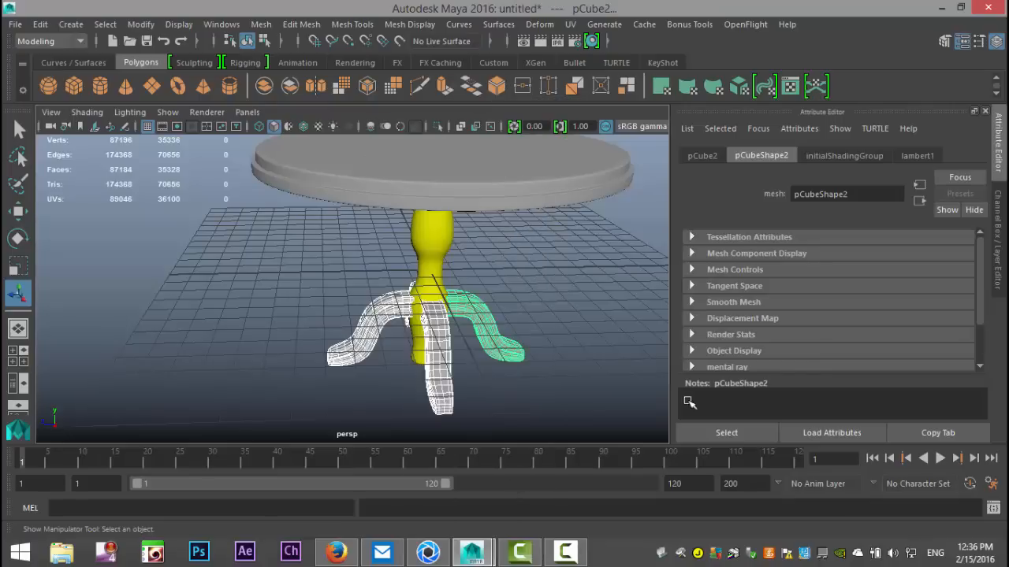
click(432, 276)
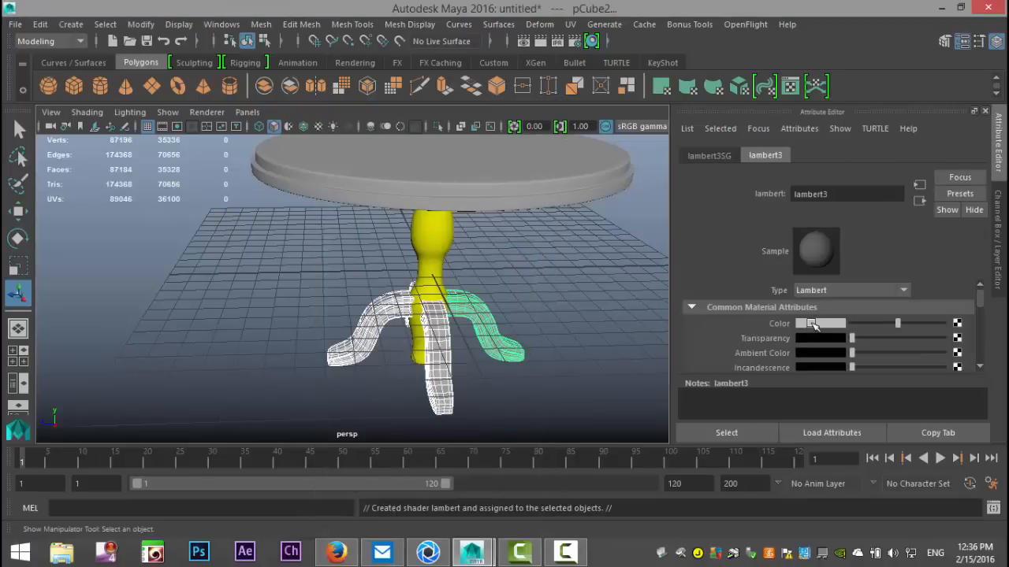
click(815, 324)
click(760, 286)
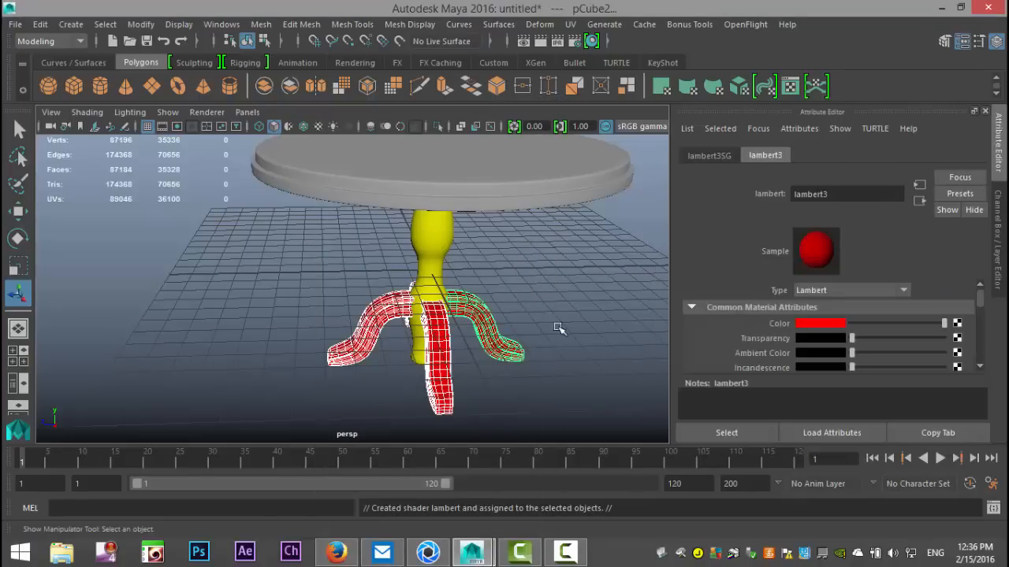
- Assign a new Lambert material to the tabletop, set its color to blue, and clear the selection
alt+drag(559, 327, 559, 288)
alt+middle_drag(527, 338, 503, 368)
alt+drag(505, 370, 465, 317)
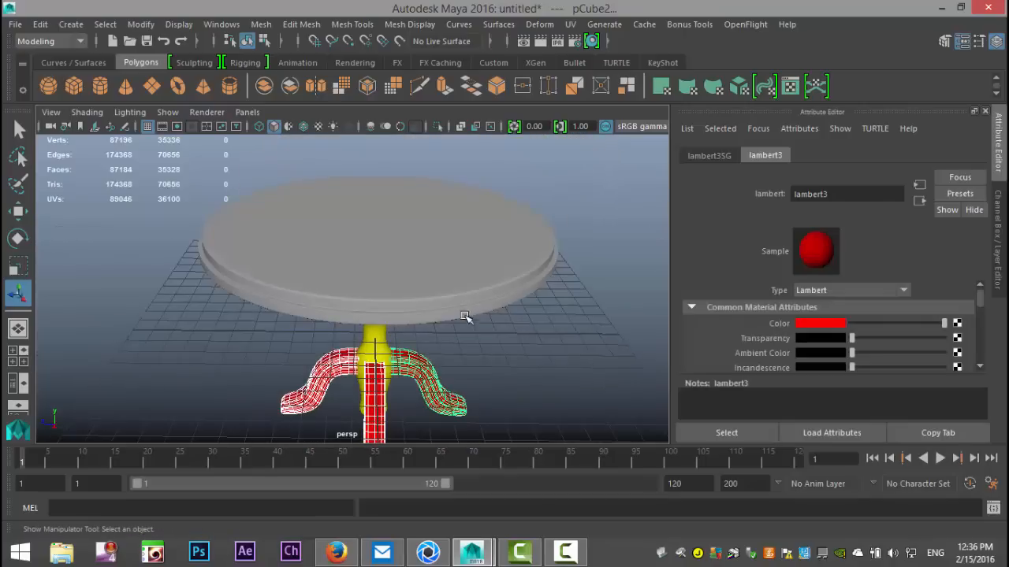
click(476, 284)
right_drag(481, 282, 479, 487)
click(433, 276)
click(804, 325)
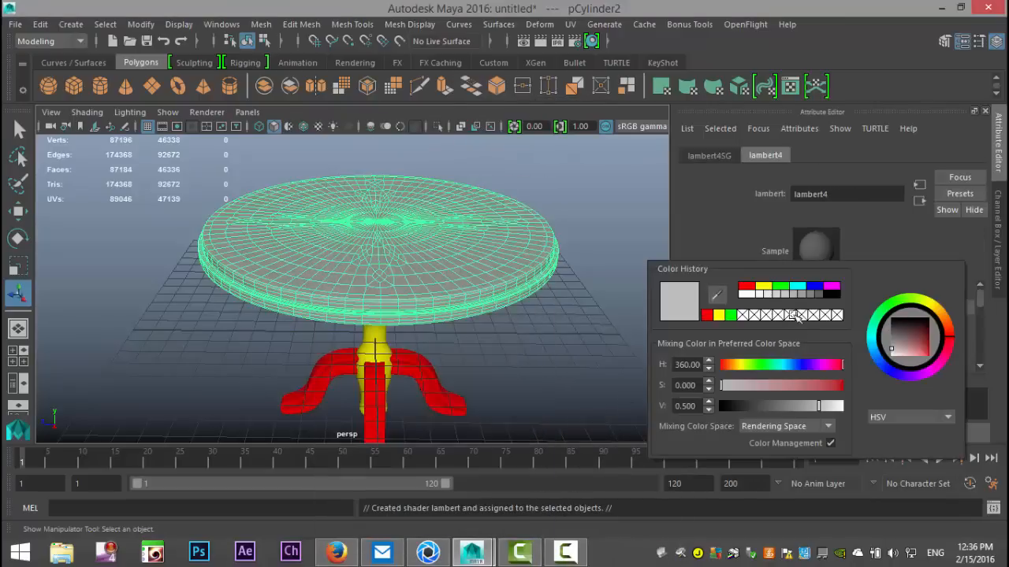
click(815, 287)
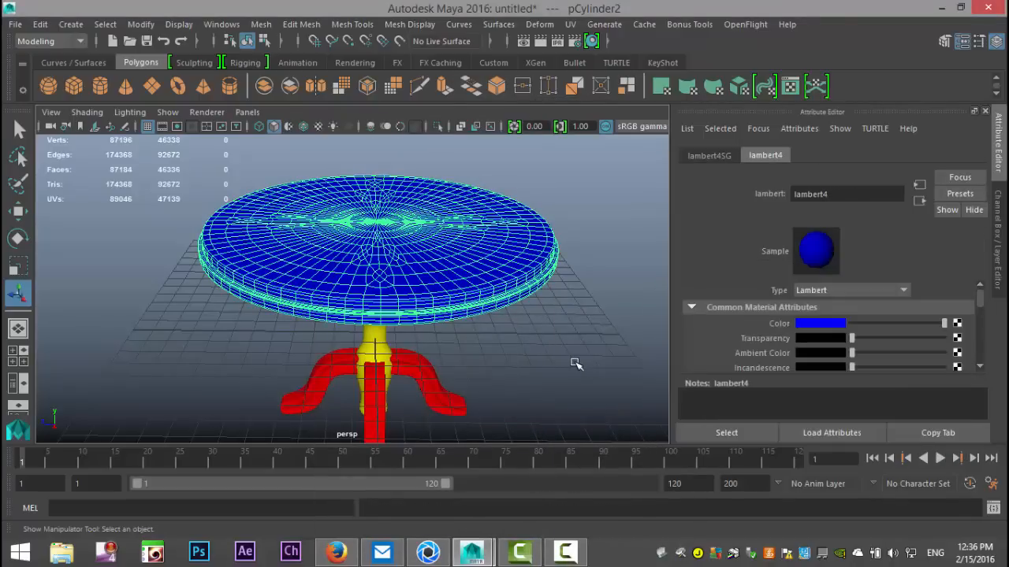
click(574, 360)
- Switch the tabletop to face mode and select the four faces of one outer diamond of the radial pattern
scroll(576, 361, up, 3)
scroll(573, 365, up, 2)
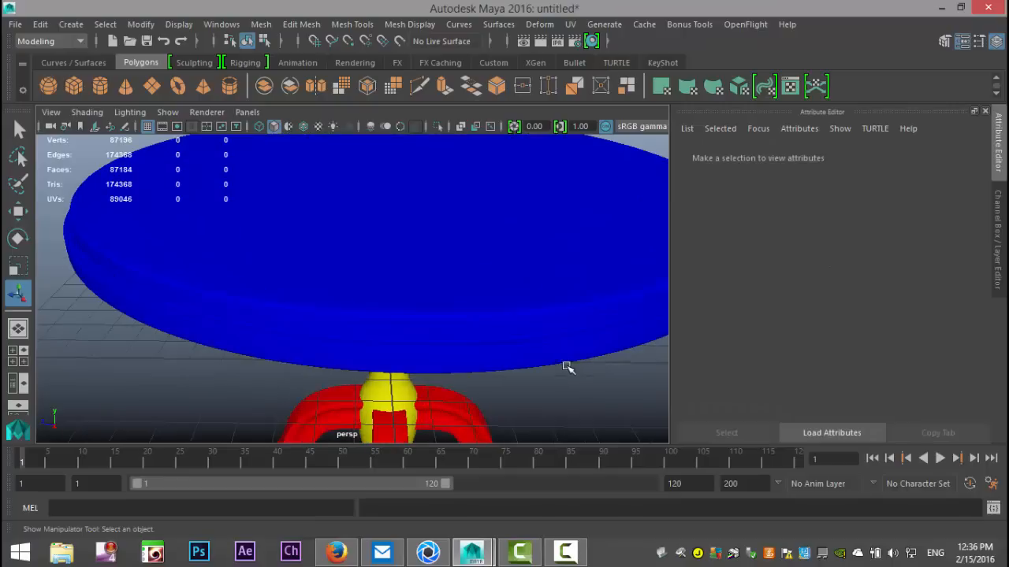
click(510, 288)
alt+drag(513, 300, 515, 352)
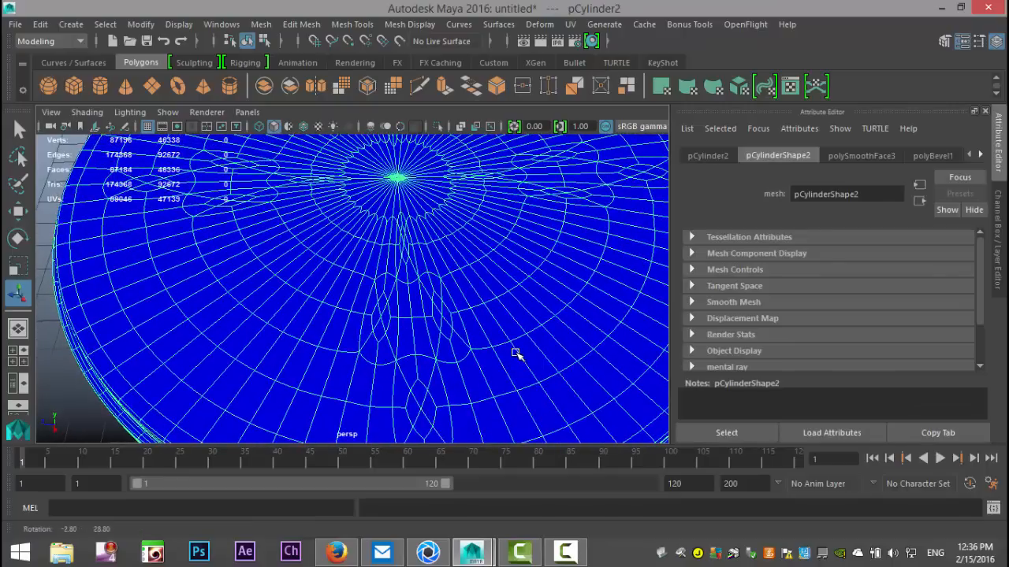
alt+middle_drag(514, 357, 515, 342)
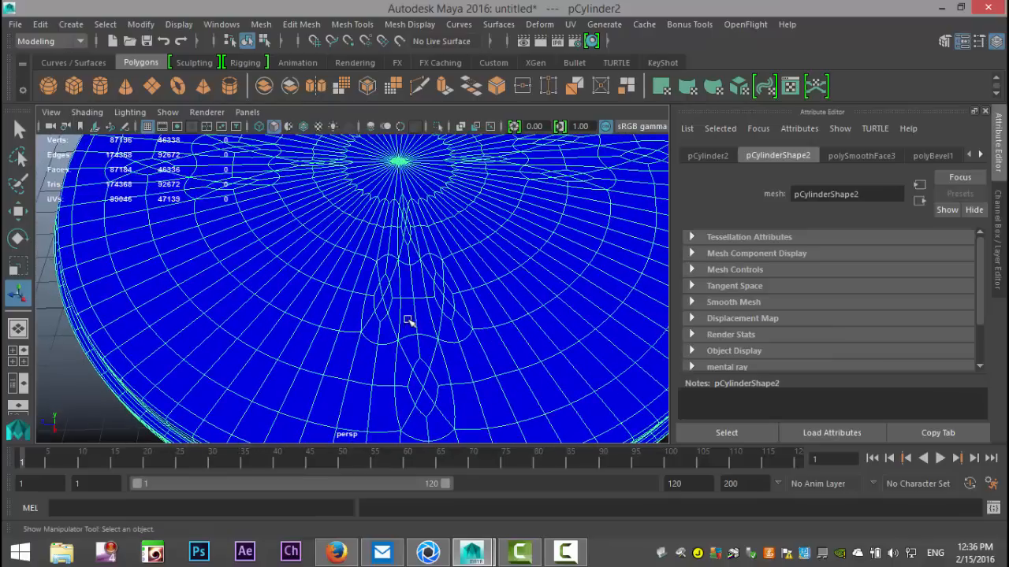
right_drag(385, 315, 386, 171)
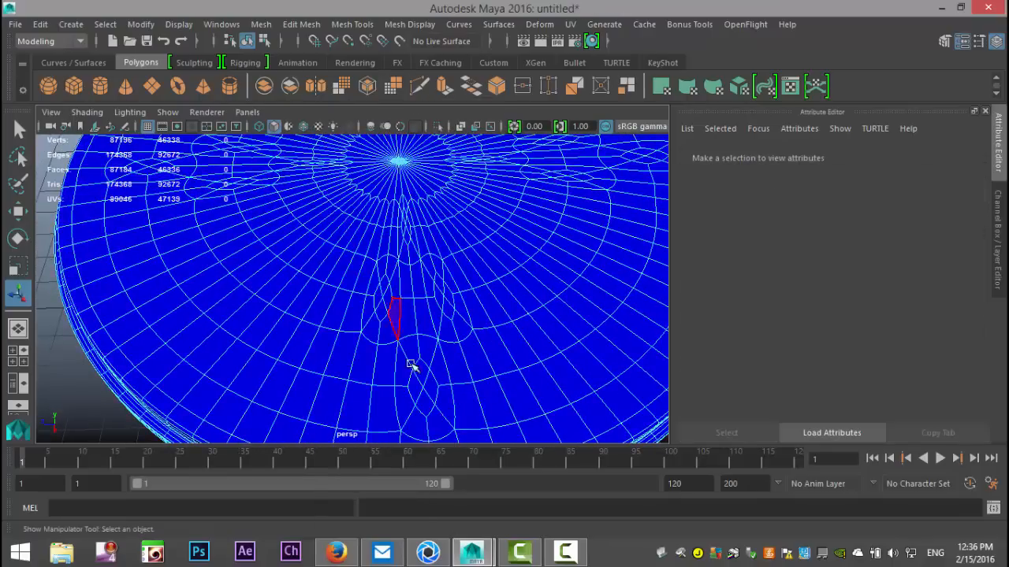
click(414, 392)
shift+click(419, 372)
shift+click(430, 386)
shift+click(421, 403)
- Add the faces of the other outer diamonds around the tabletop to the face selection
scroll(372, 397, down, 3)
alt+drag(302, 381, 423, 396)
shift+click(335, 399)
shift+click(330, 389)
shift+click(326, 398)
shift+click(335, 409)
alt+drag(212, 365, 388, 344)
shift+click(380, 403)
shift+click(372, 394)
shift+click(379, 418)
alt+drag(224, 372, 387, 371)
shift+click(417, 404)
shift+click(412, 397)
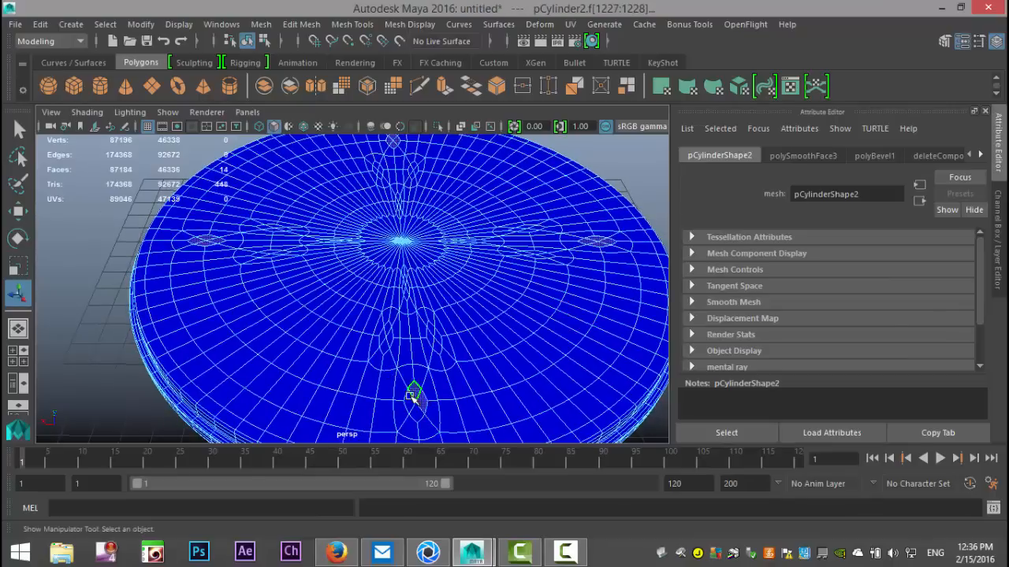
- Assign a new Lambert material to the selected diamond faces and set its color to magenta
right_drag(417, 410, 643, 387)
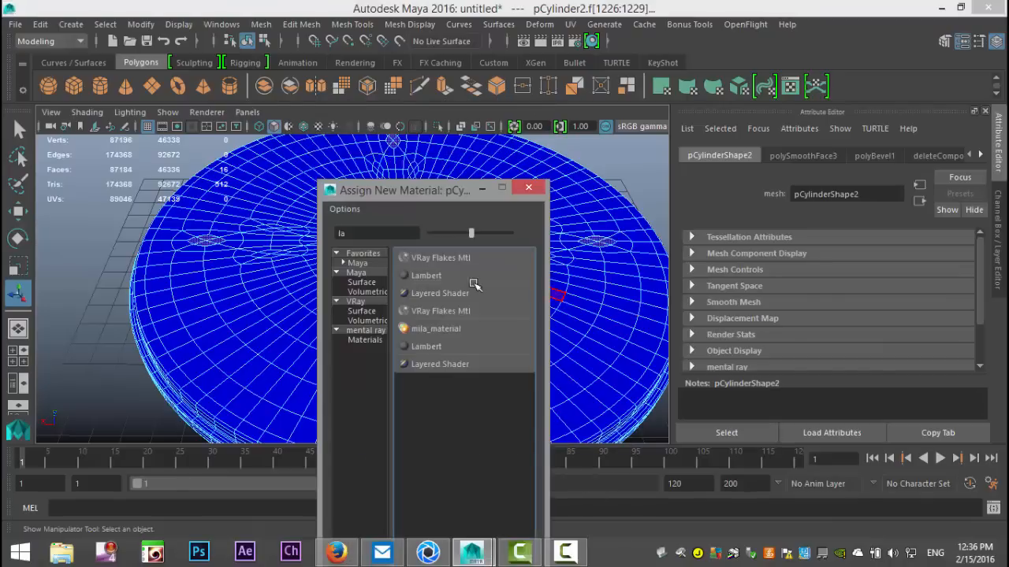
click(513, 275)
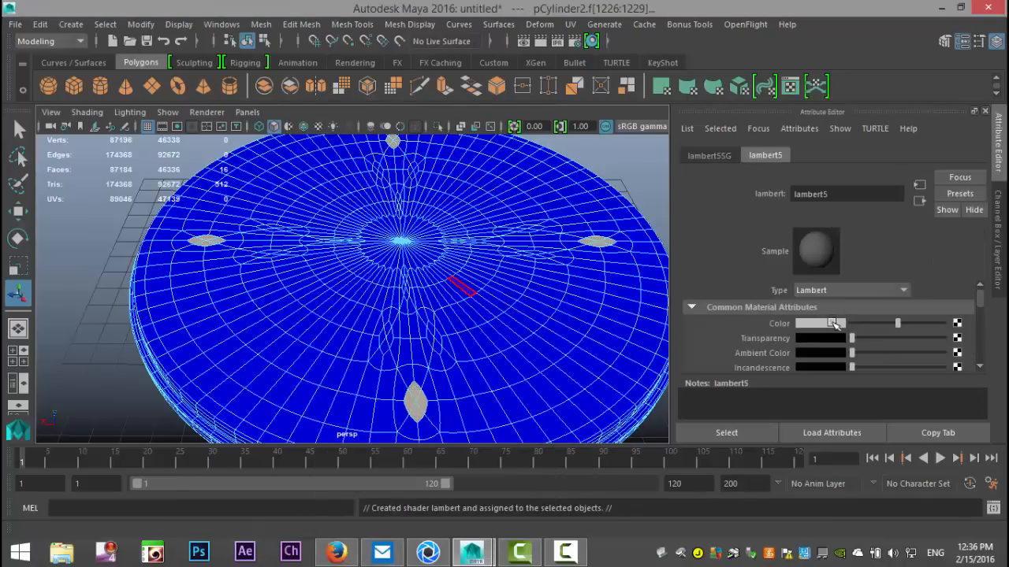
click(832, 324)
click(859, 288)
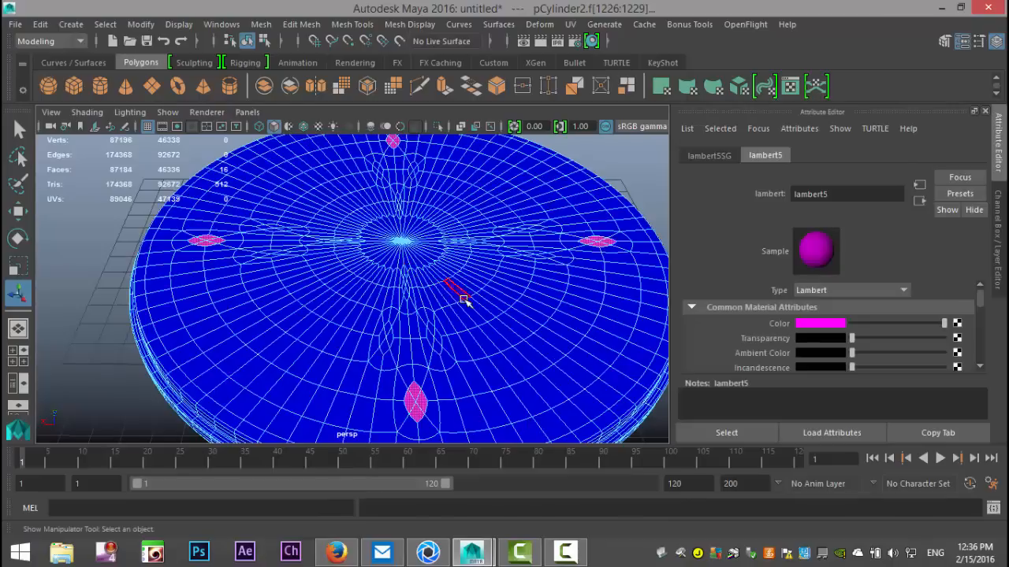
- Select the faces of one leaf-shaped inset between the tabletop's center and an outer diamond
scroll(464, 300, up, 2)
alt+drag(440, 317, 424, 336)
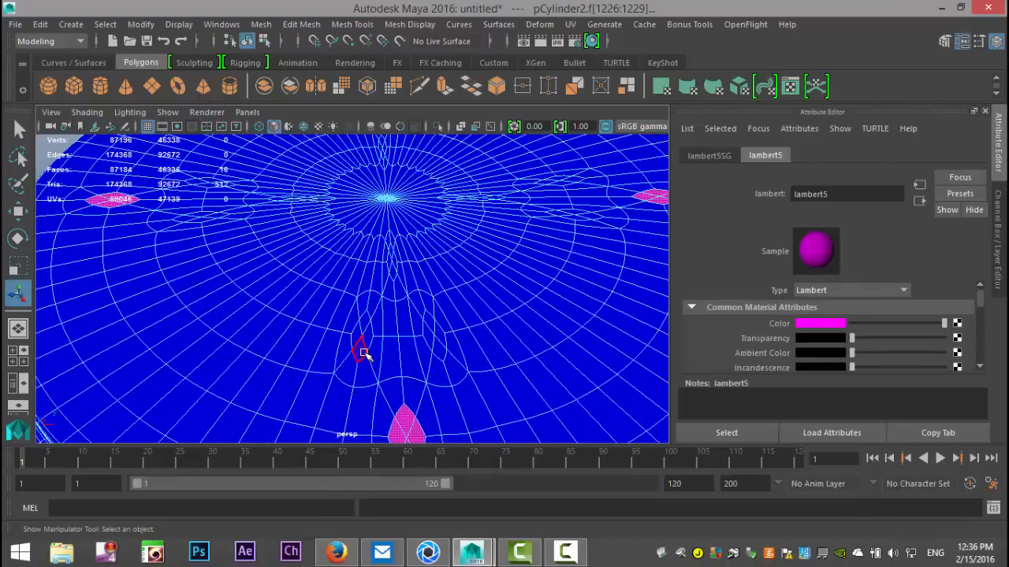
click(362, 349)
shift+click(368, 340)
shift+click(365, 324)
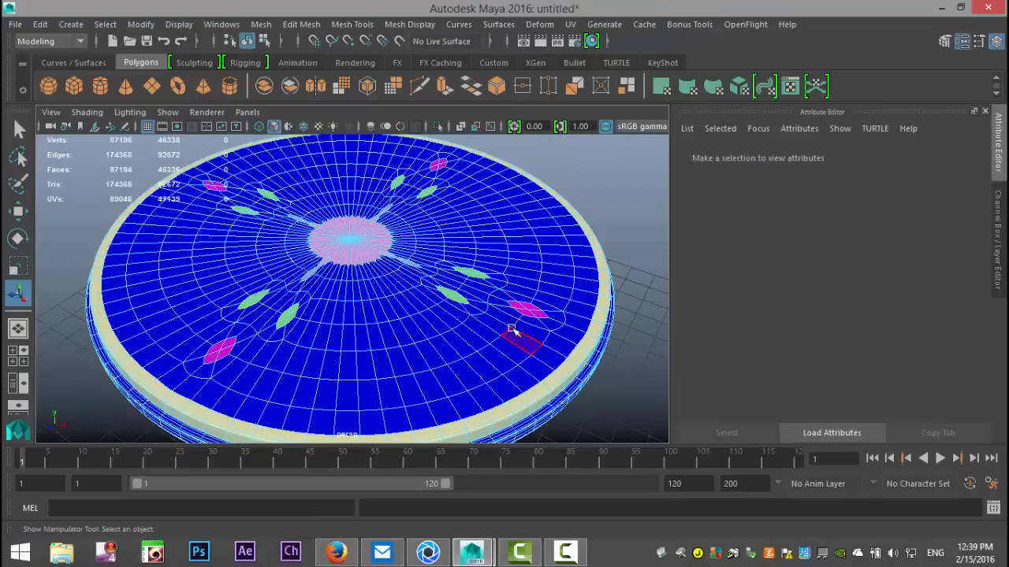
- Select the whole table in object mode and export the selection to the desktop as an OBJ file named TableOBJ
alt+drag(512, 331, 488, 256)
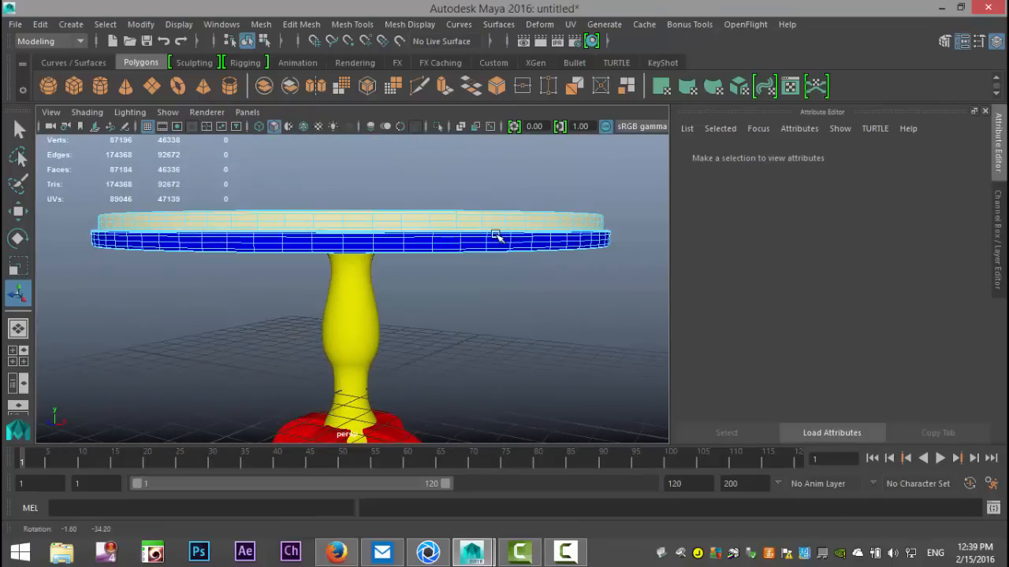
alt+drag(508, 256, 491, 367)
scroll(457, 328, down, 3)
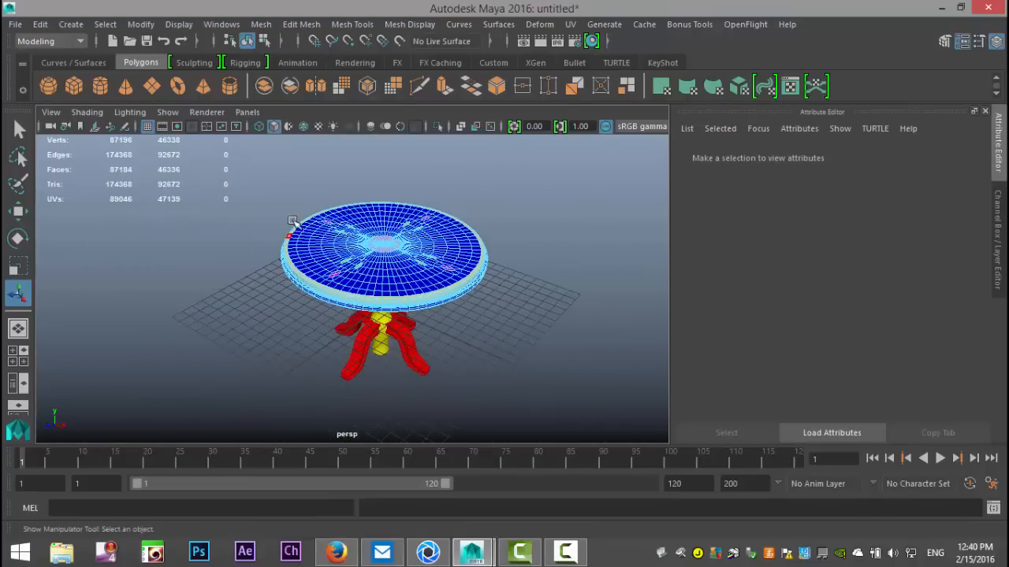
drag(336, 205, 548, 433)
right_drag(349, 220, 450, 106)
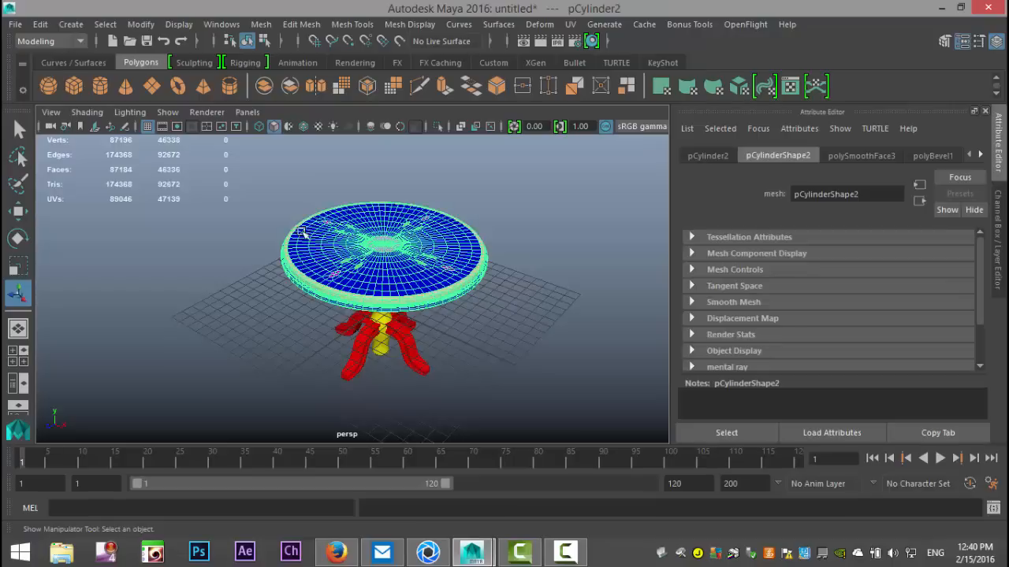
drag(278, 173, 523, 424)
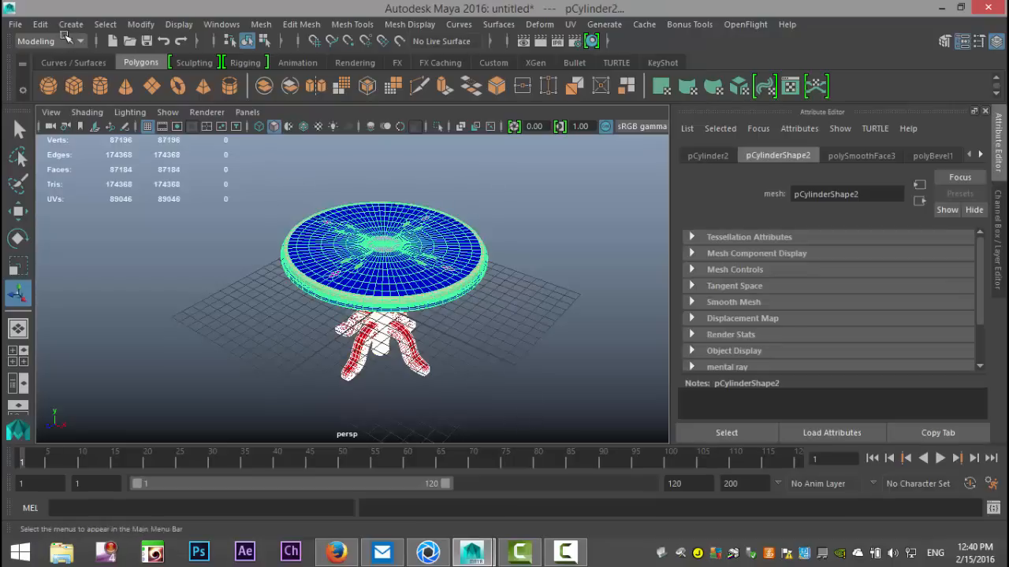
click(16, 25)
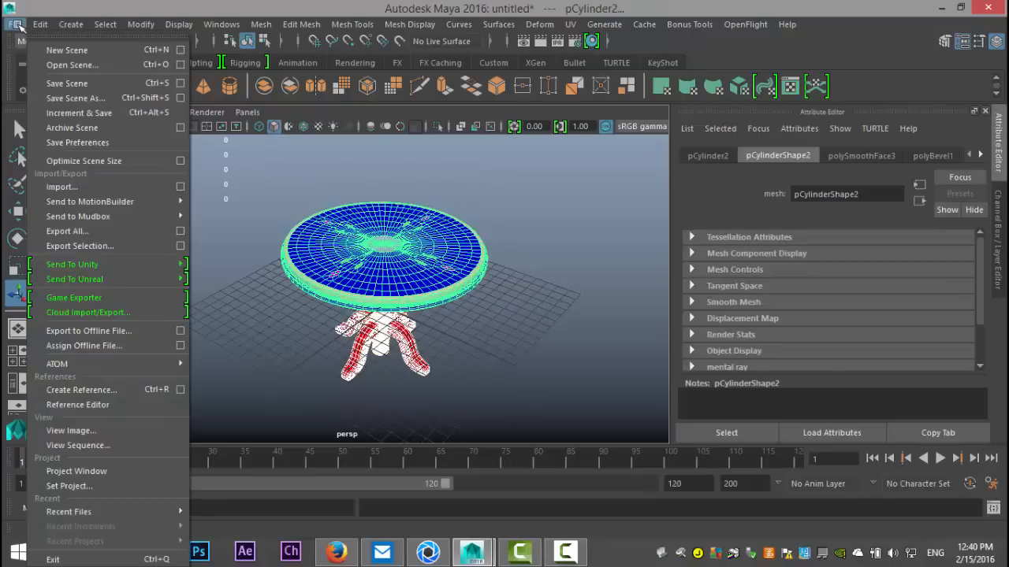
click(127, 247)
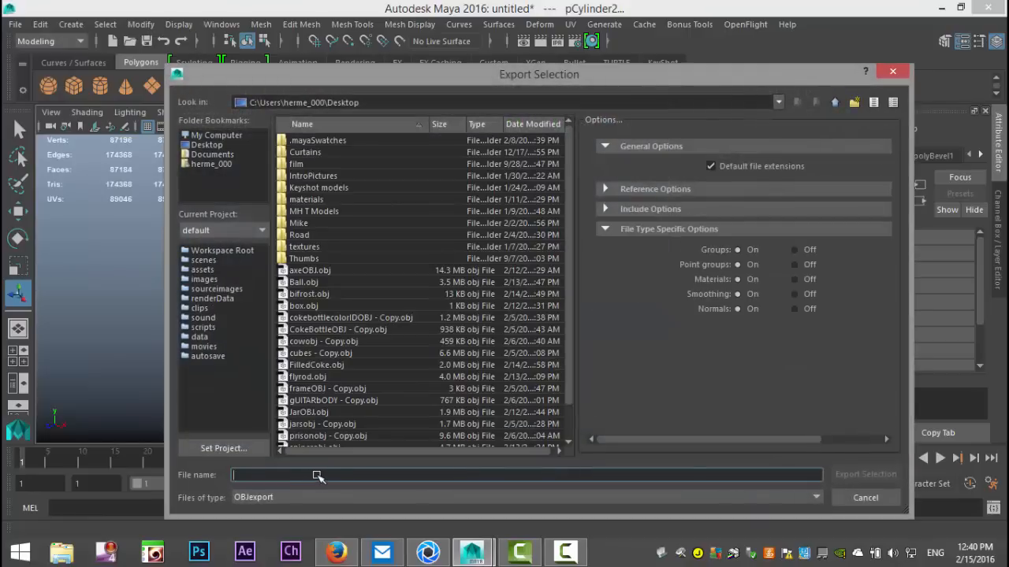
text(TableOBJ)
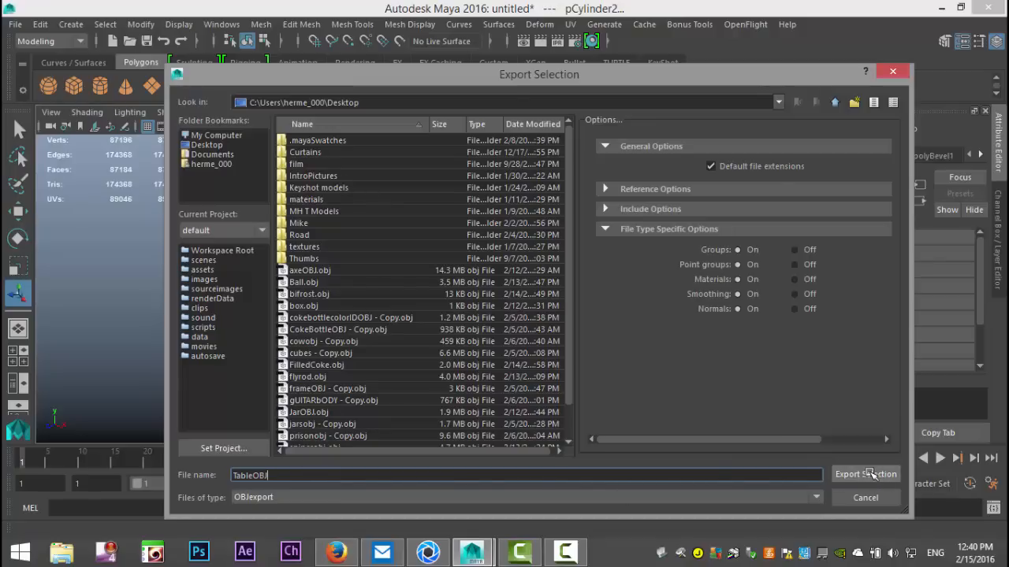
click(867, 473)
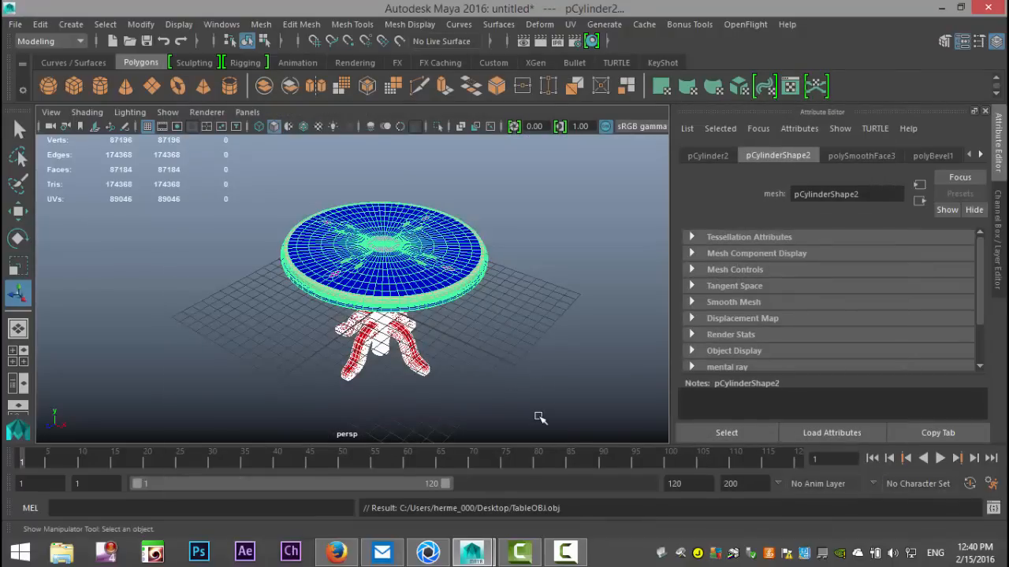
- Switch to KeyShot and import the TableOBJ file from the desktop with the preset import options
key(alt+Tab)
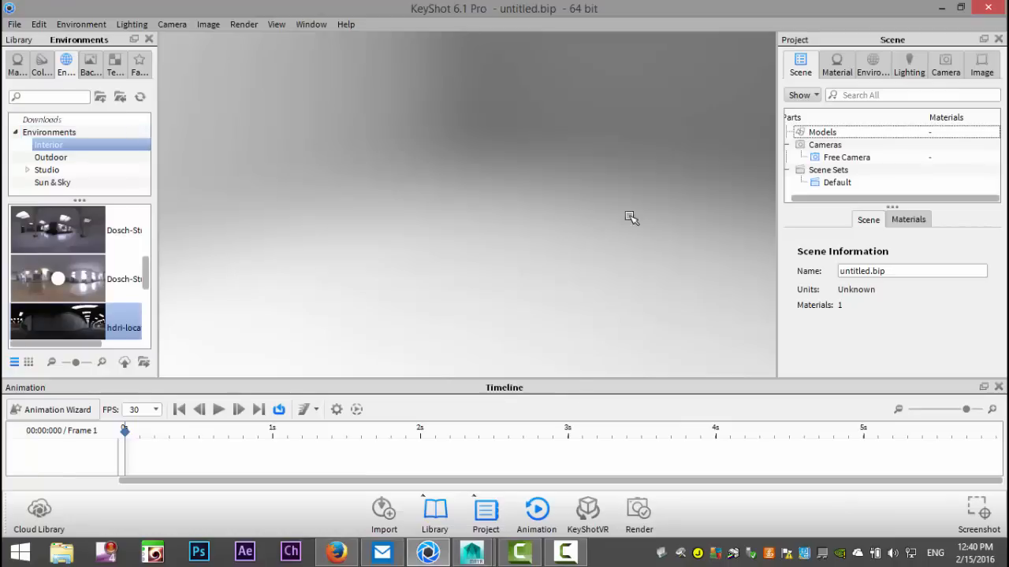
click(15, 24)
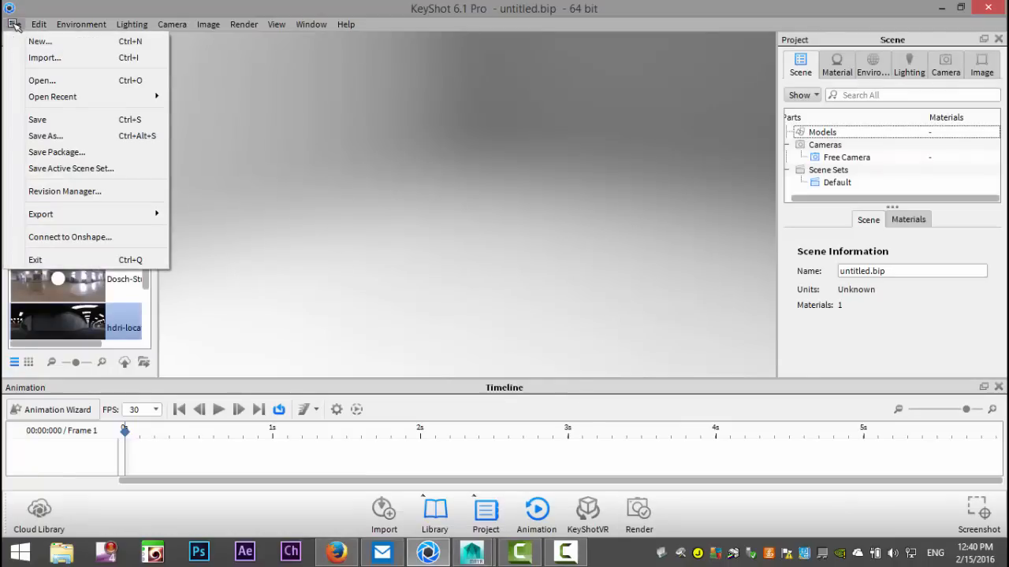
click(49, 57)
drag(478, 117, 479, 279)
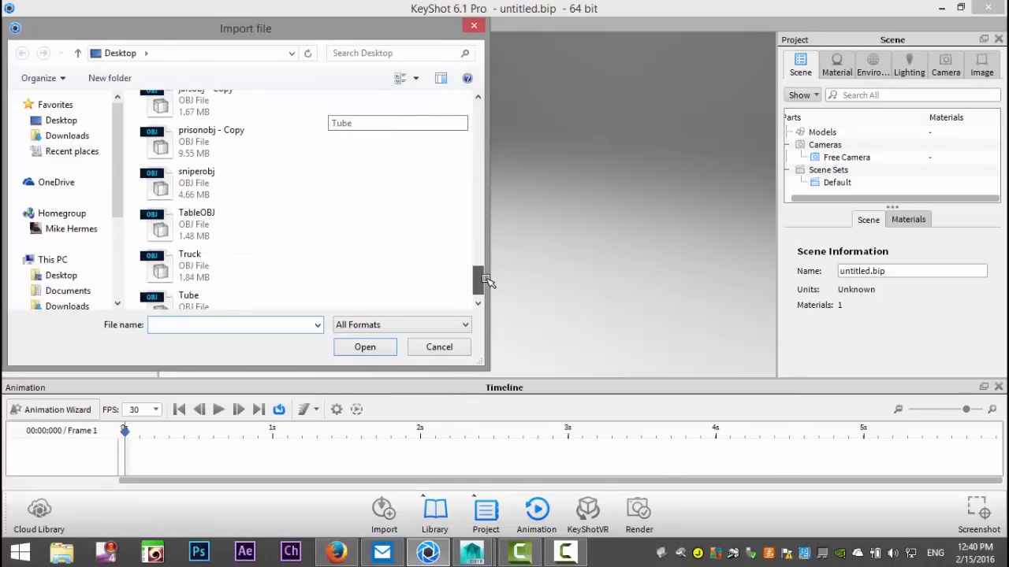
click(236, 225)
click(367, 347)
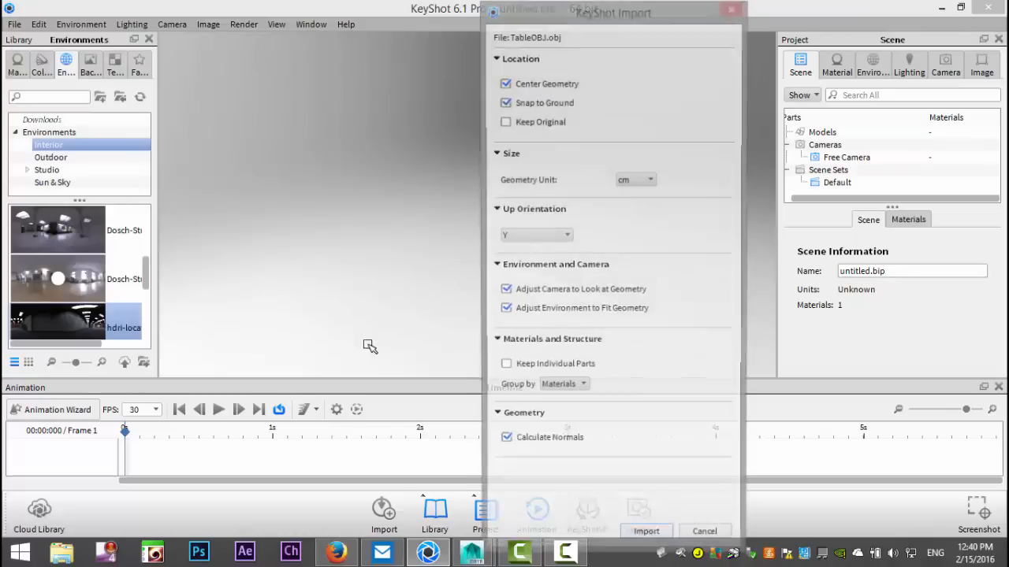
click(653, 534)
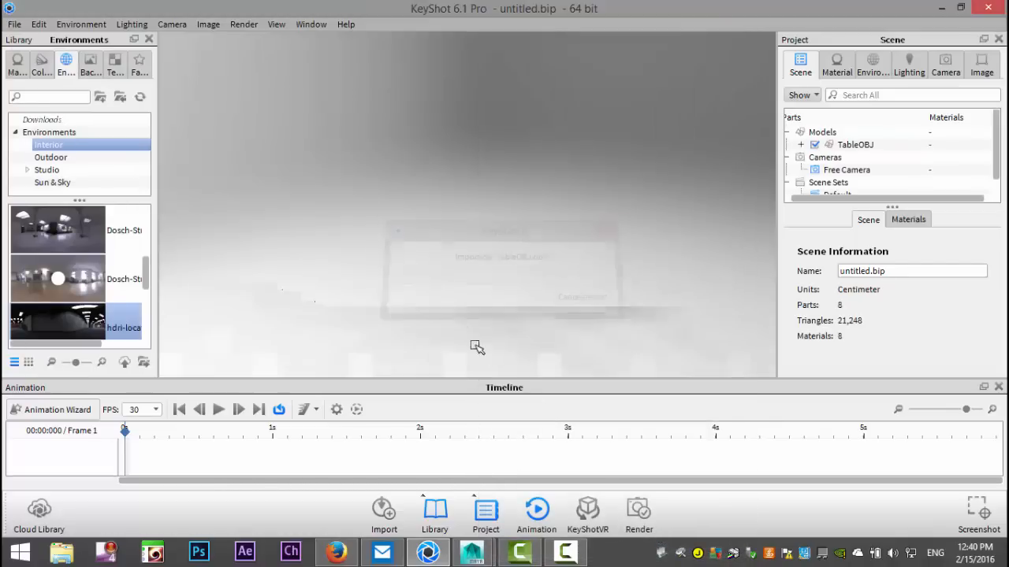
scroll(524, 215, up, 5)
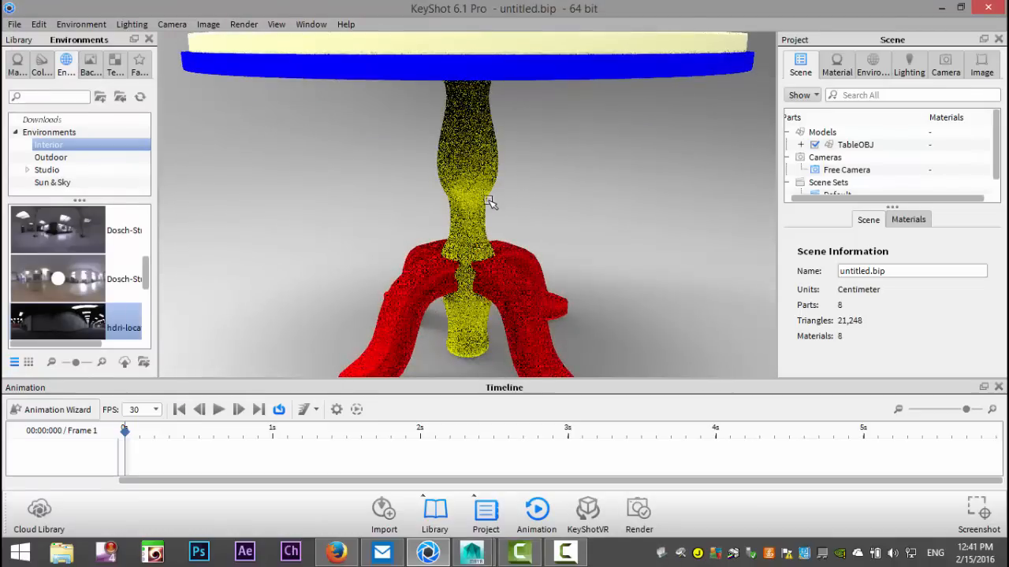
- Apply the Cherry material from the Traditional wood library to the table's yellow pedestal column
drag(536, 232, 537, 268)
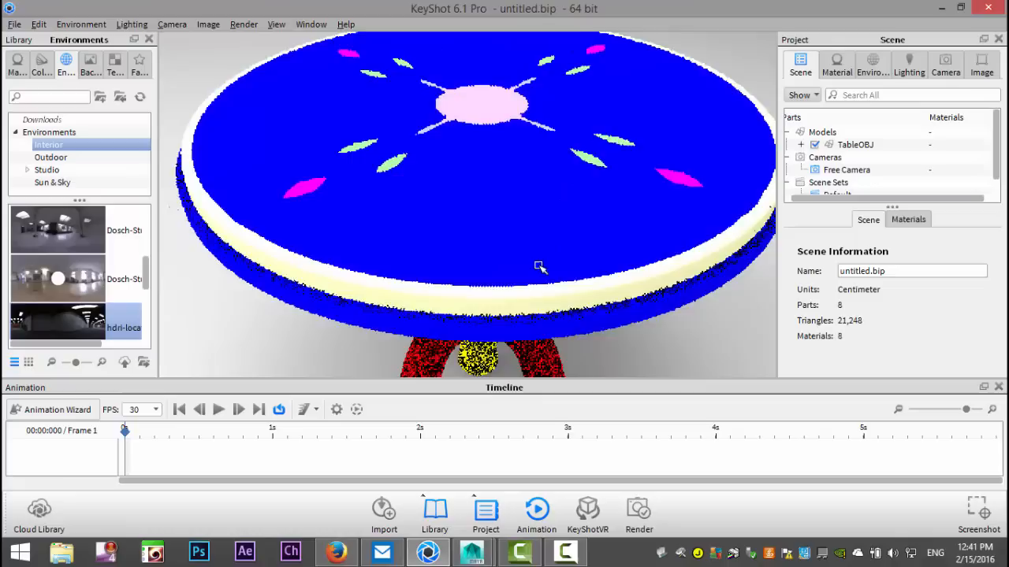
click(17, 61)
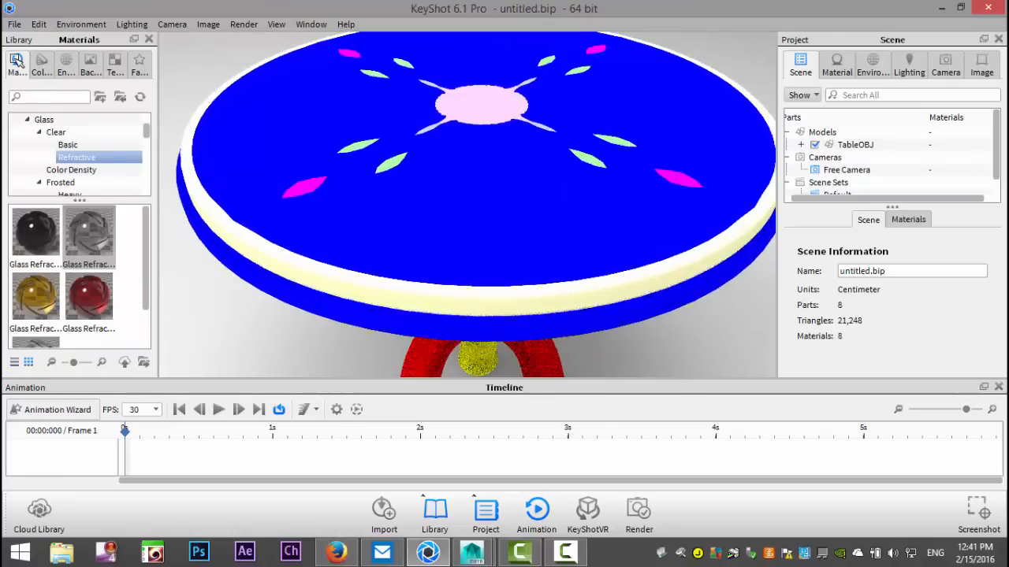
scroll(102, 146, down, 10)
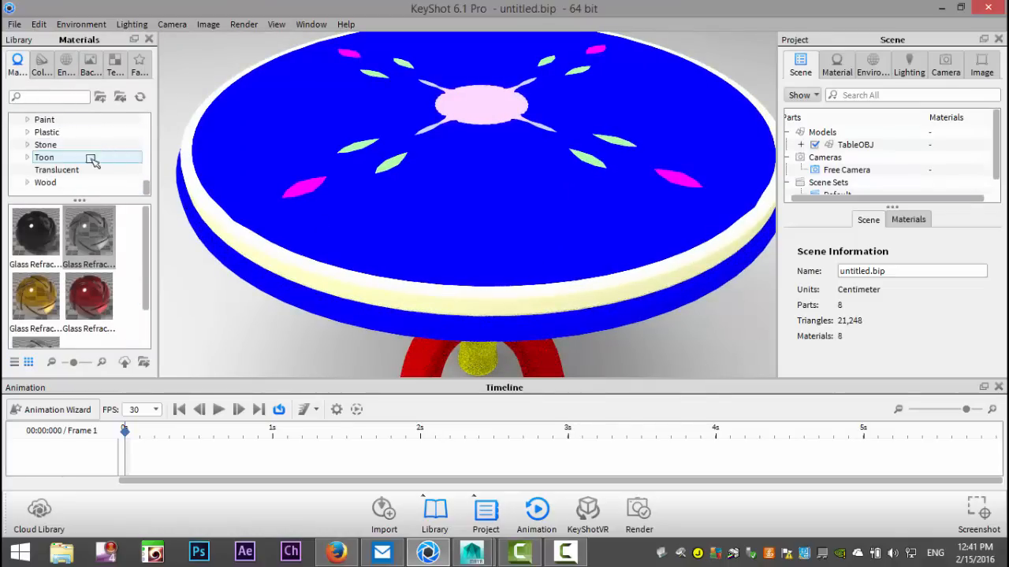
click(28, 183)
scroll(68, 171, down, 1)
click(76, 181)
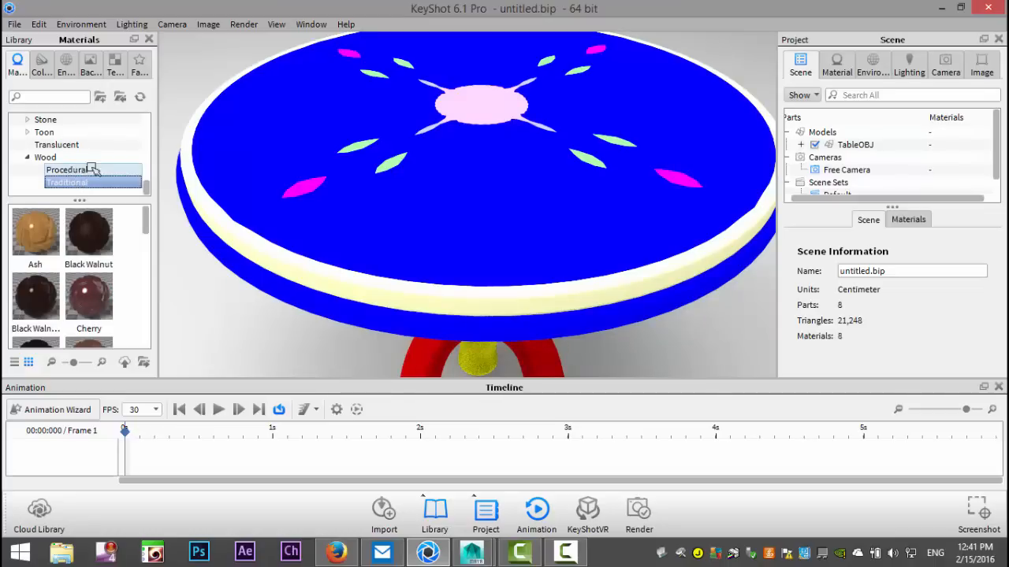
click(88, 229)
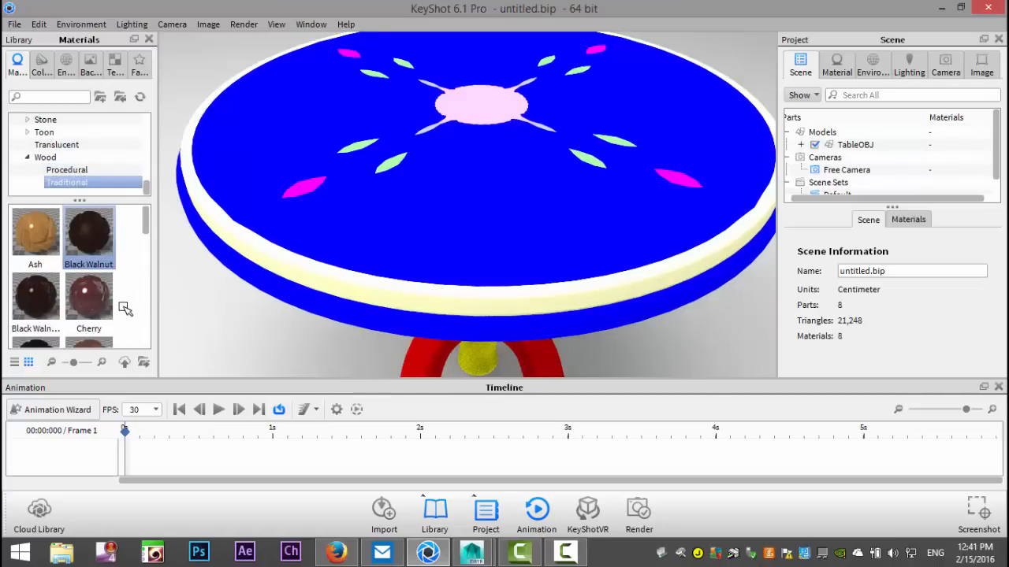
drag(203, 338, 223, 288)
drag(89, 298, 498, 202)
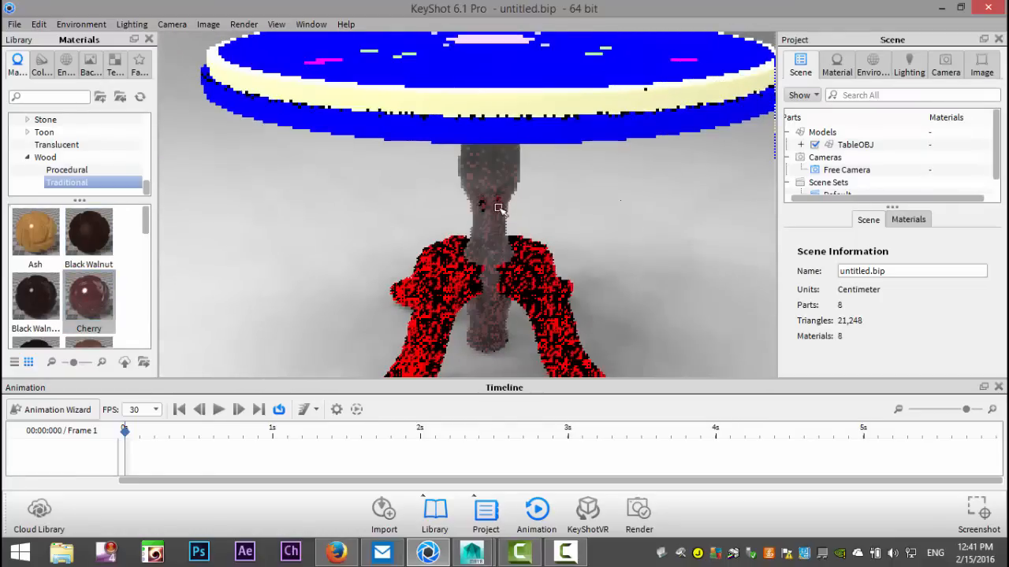
- Change the material type of the pedestal column's Cherry material to Advanced
drag(630, 281, 581, 263)
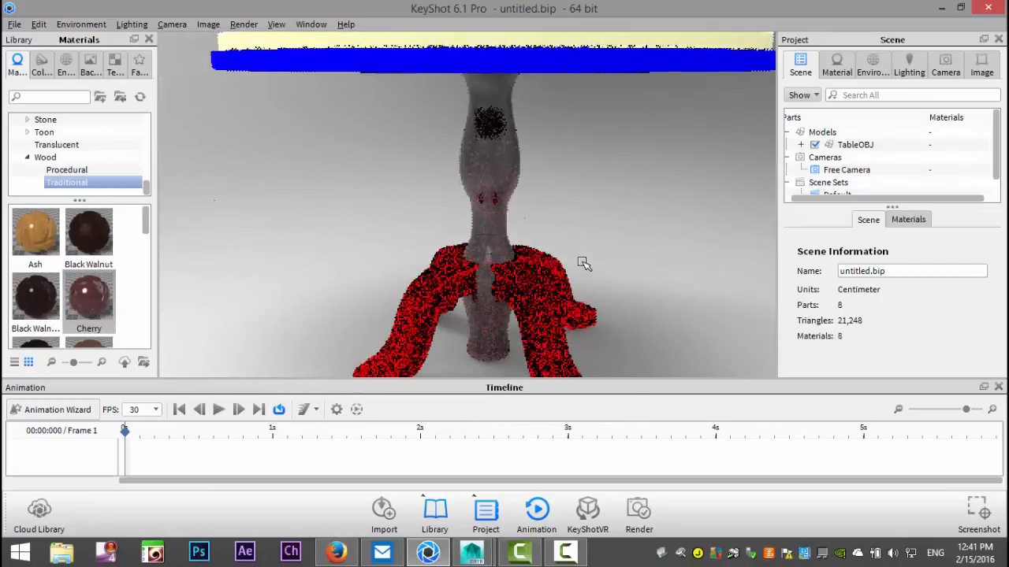
double_click(501, 153)
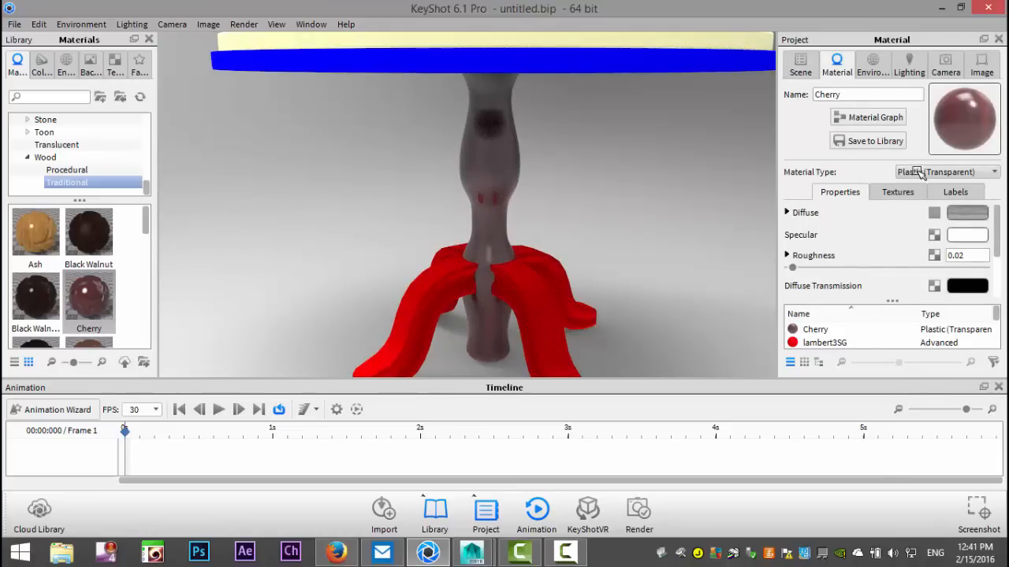
click(920, 173)
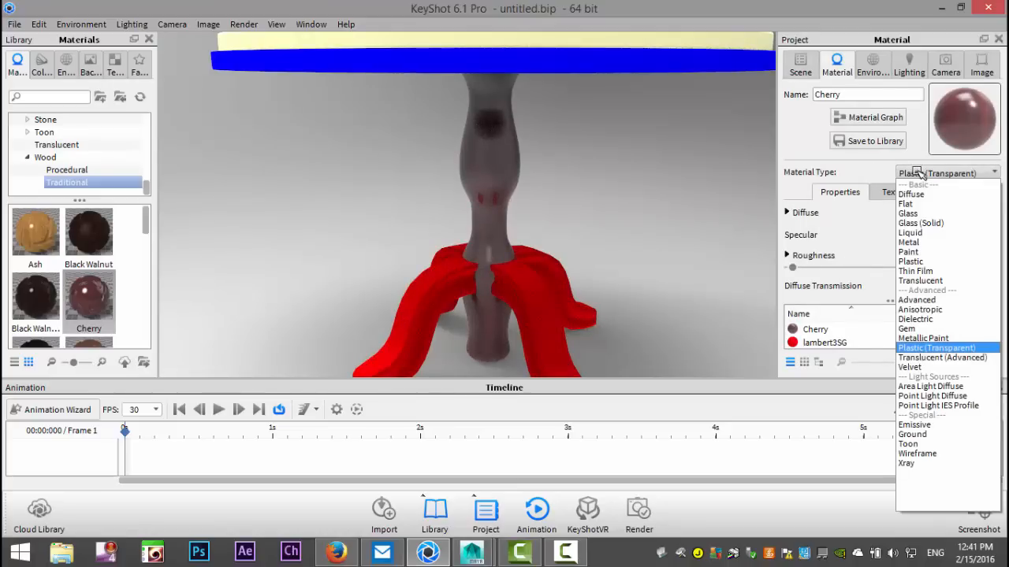
click(928, 299)
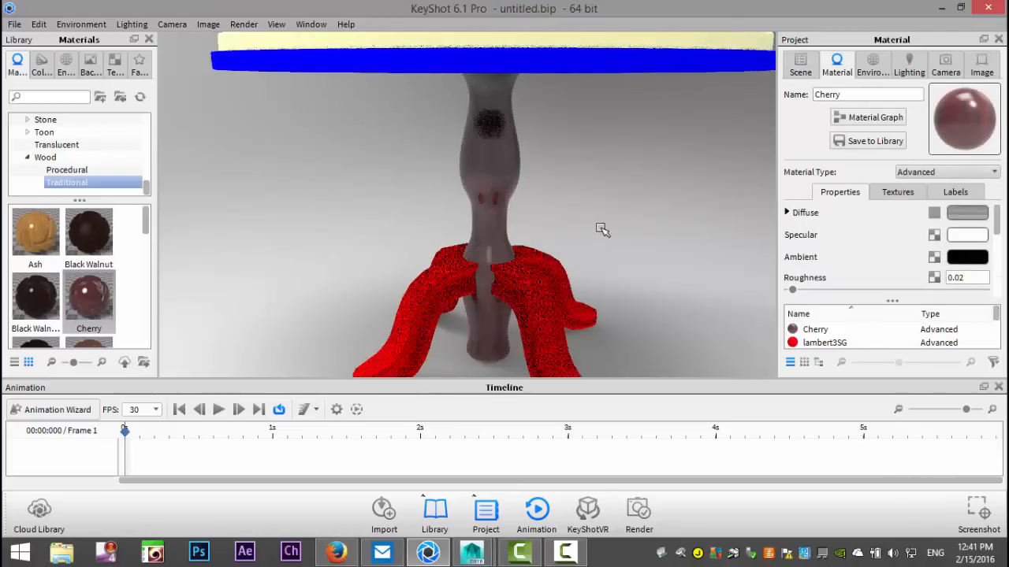
scroll(878, 251, down, 4)
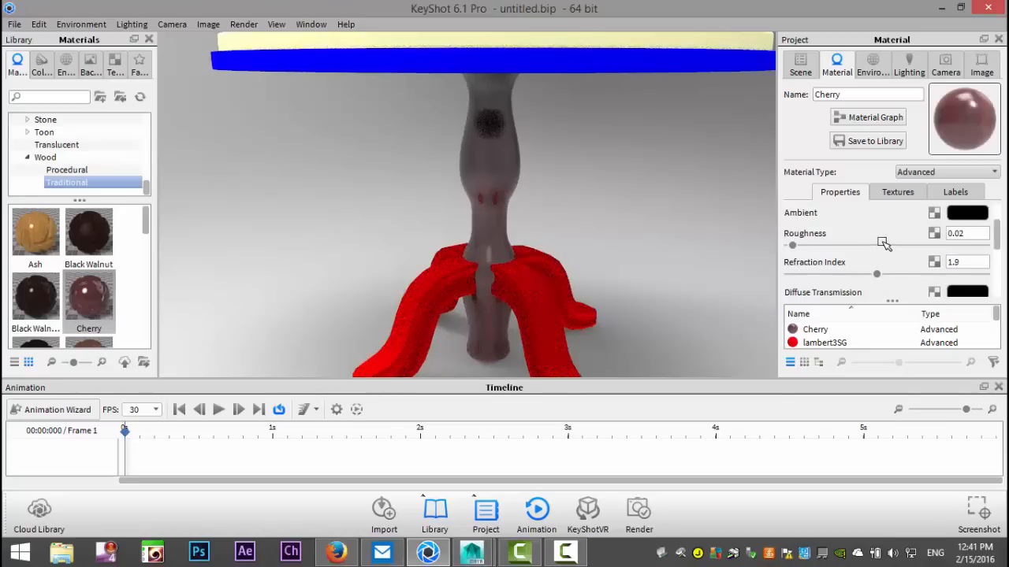
scroll(883, 244, down, 1)
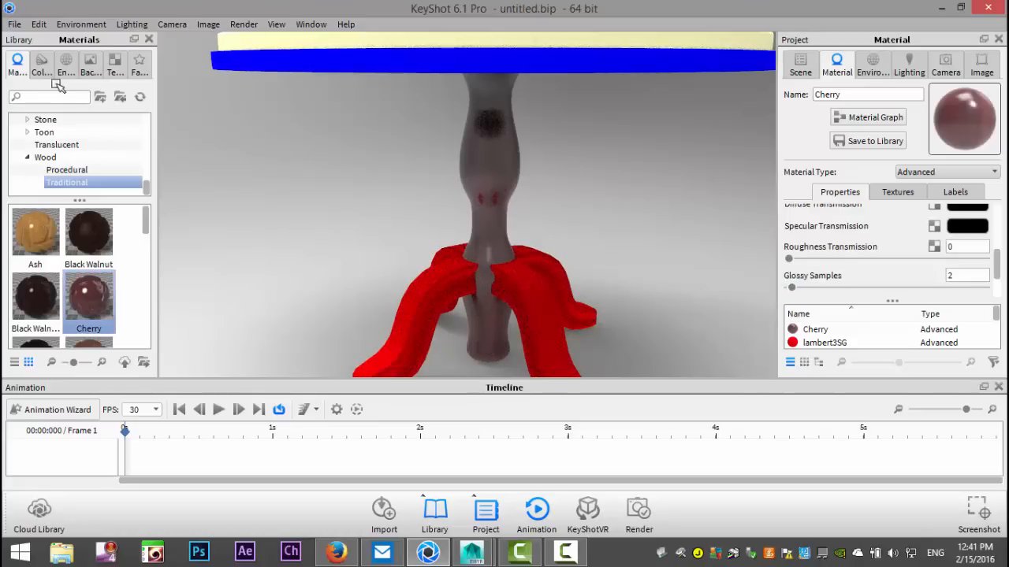
- Light the scene with the Interior library's Dosch-Ap environment showing a sunlit wooden floor
click(66, 66)
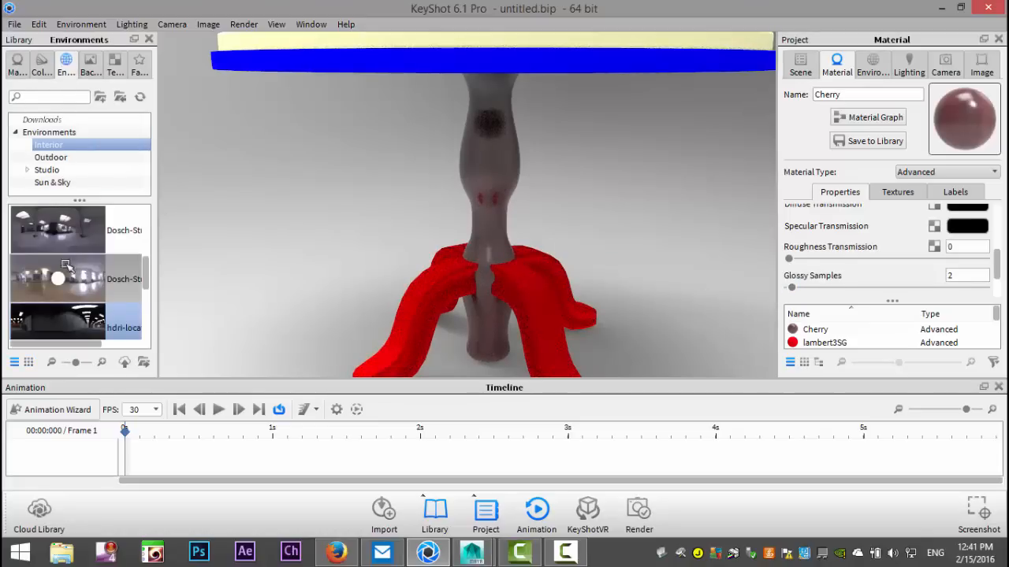
click(77, 165)
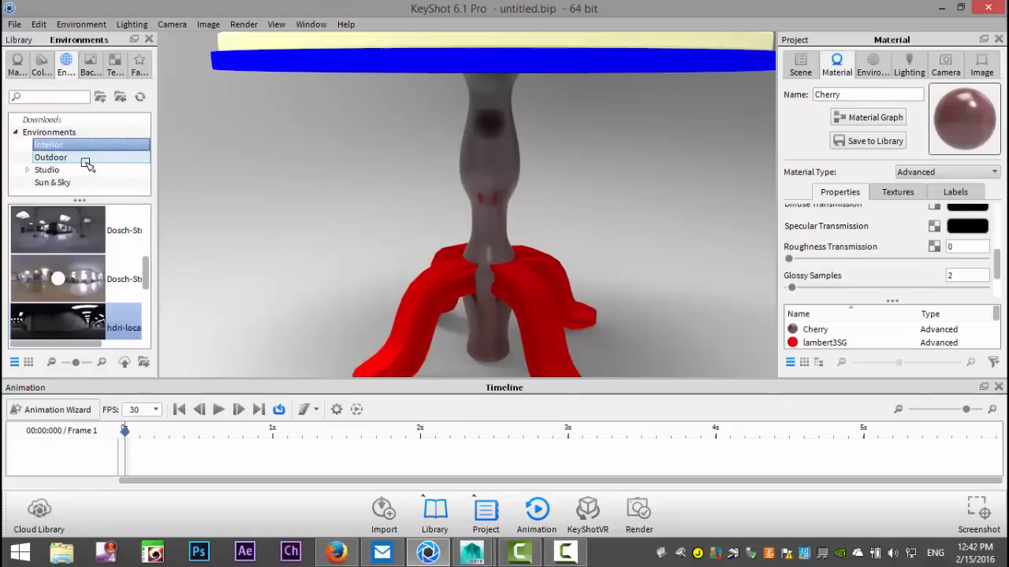
drag(142, 265, 155, 227)
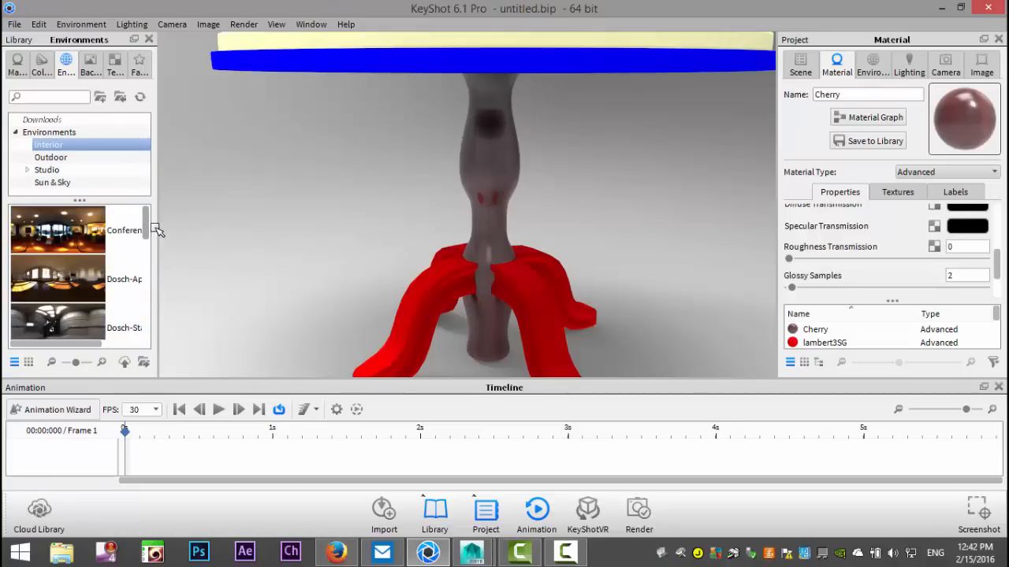
drag(71, 281, 225, 265)
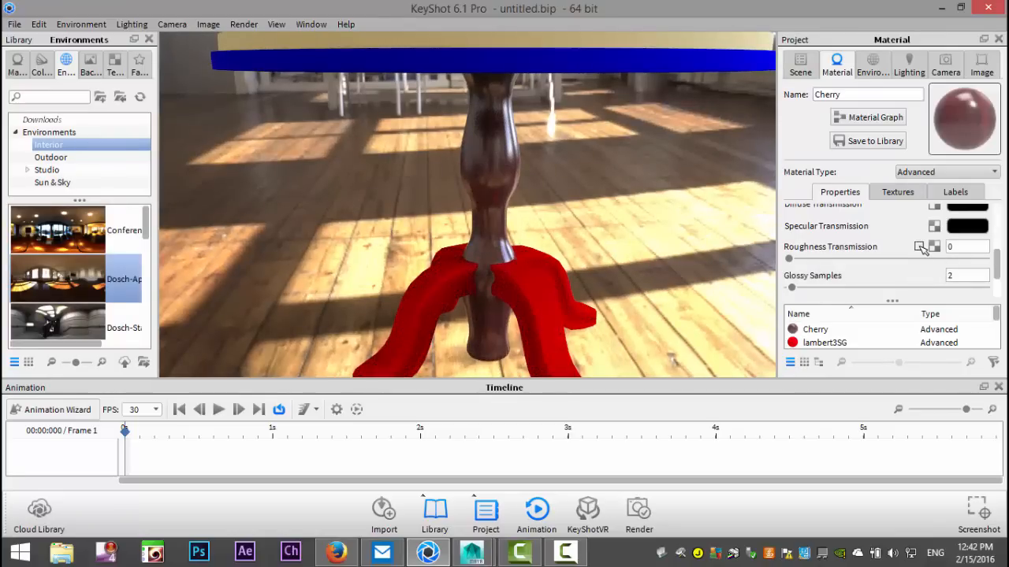
- Set the refraction index of the pedestal column's Cherry material to 1.37
scroll(914, 248, up, 1)
scroll(913, 247, up, 1)
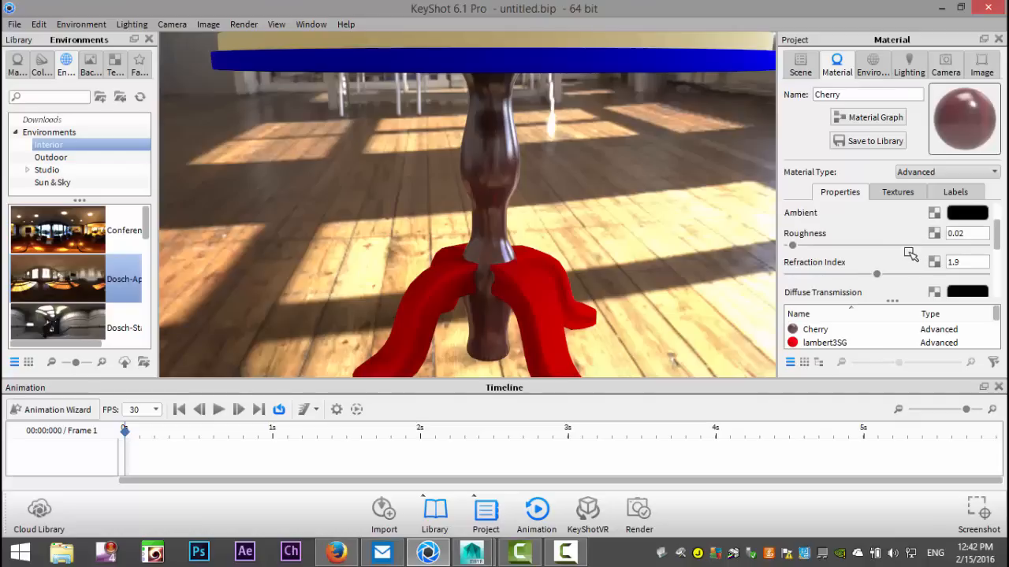
drag(876, 273, 826, 278)
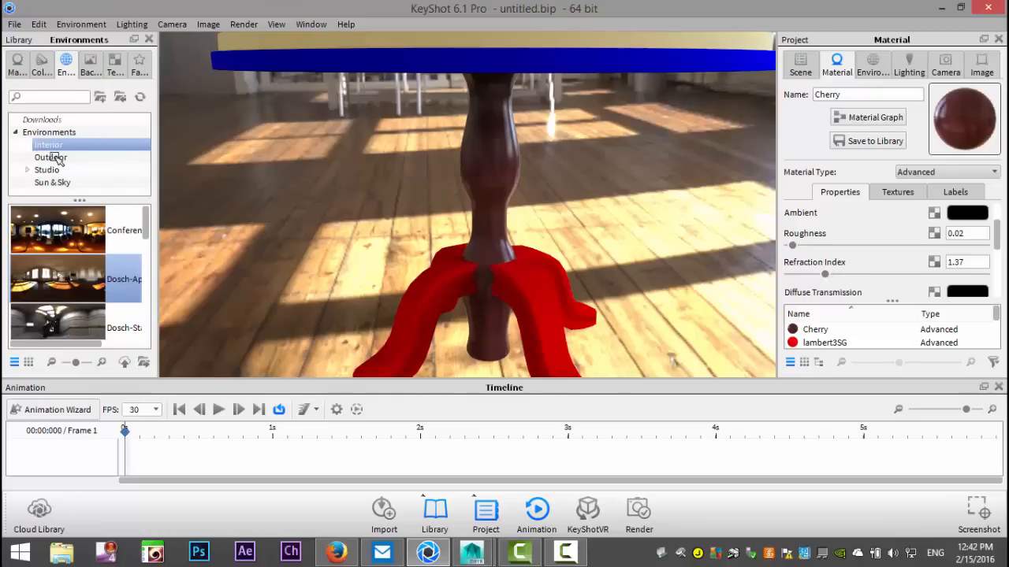
drag(492, 222, 494, 221)
scroll(494, 220, up, 5)
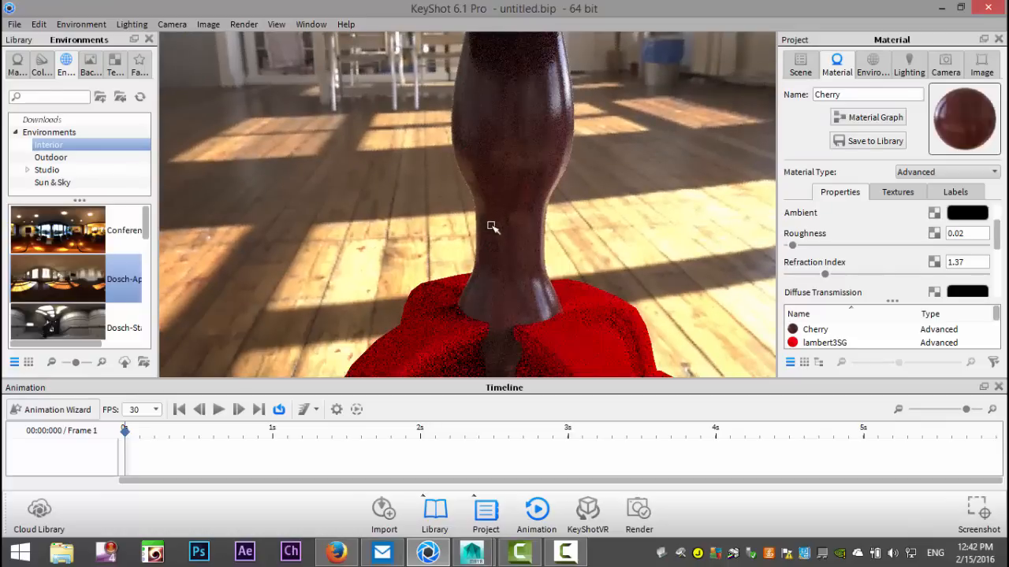
- Apply the Cherry wood material from the library to the table's red legs
scroll(522, 245, down, 8)
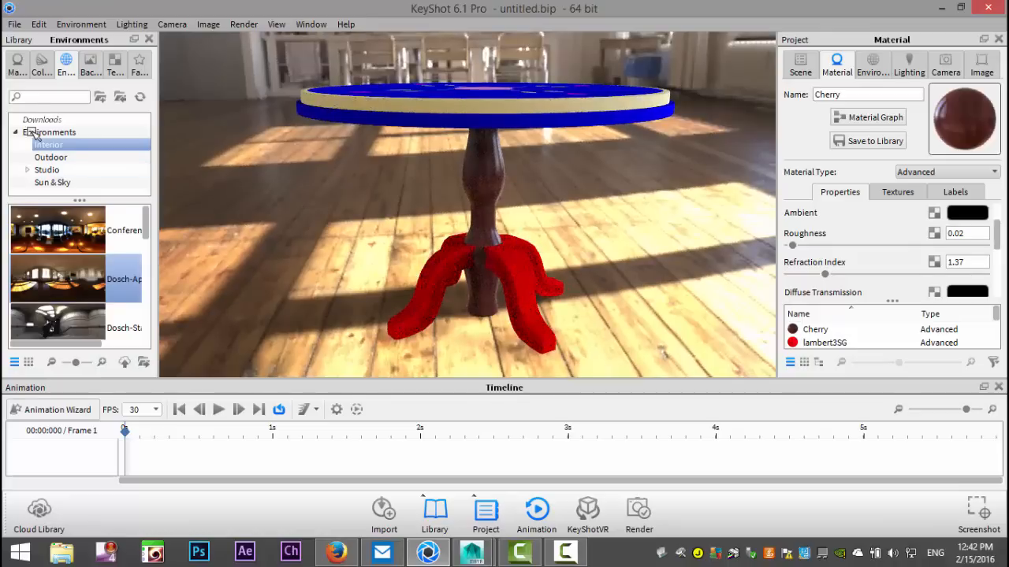
click(17, 62)
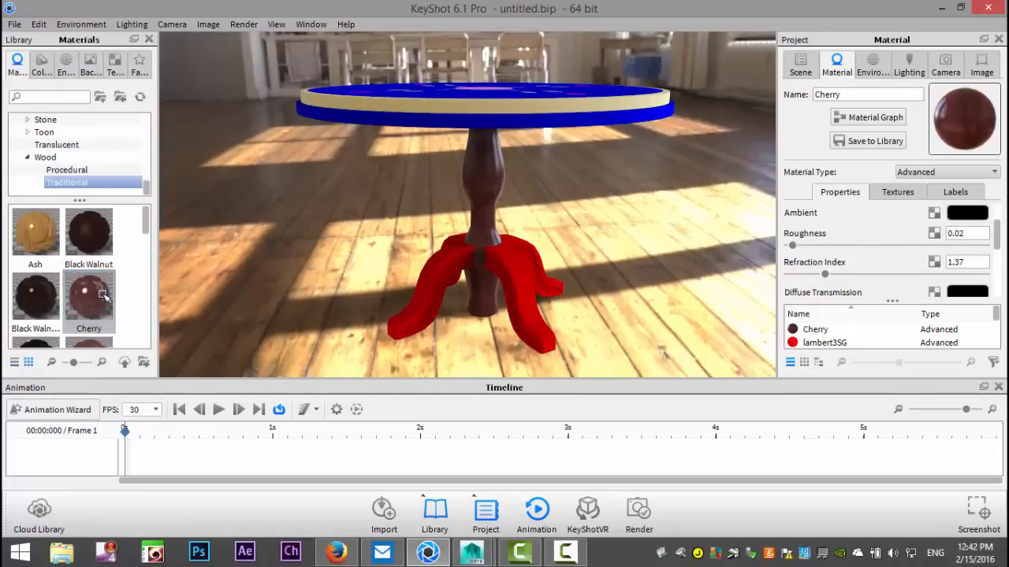
drag(88, 296, 430, 292)
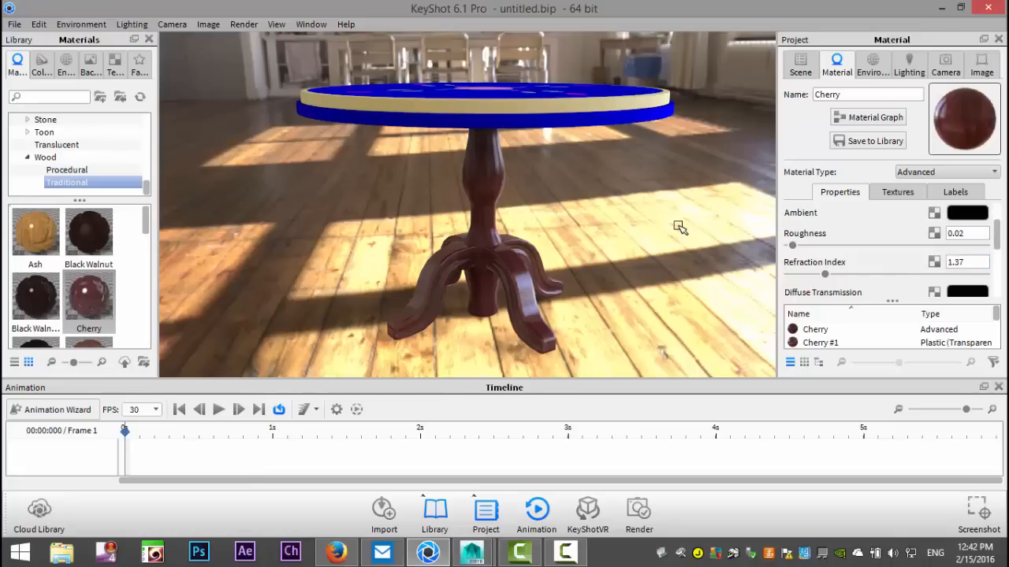
- Apply the Cherry wood material to the blue tabletop surface and its lower rim
drag(669, 219, 618, 271)
scroll(621, 271, down, 4)
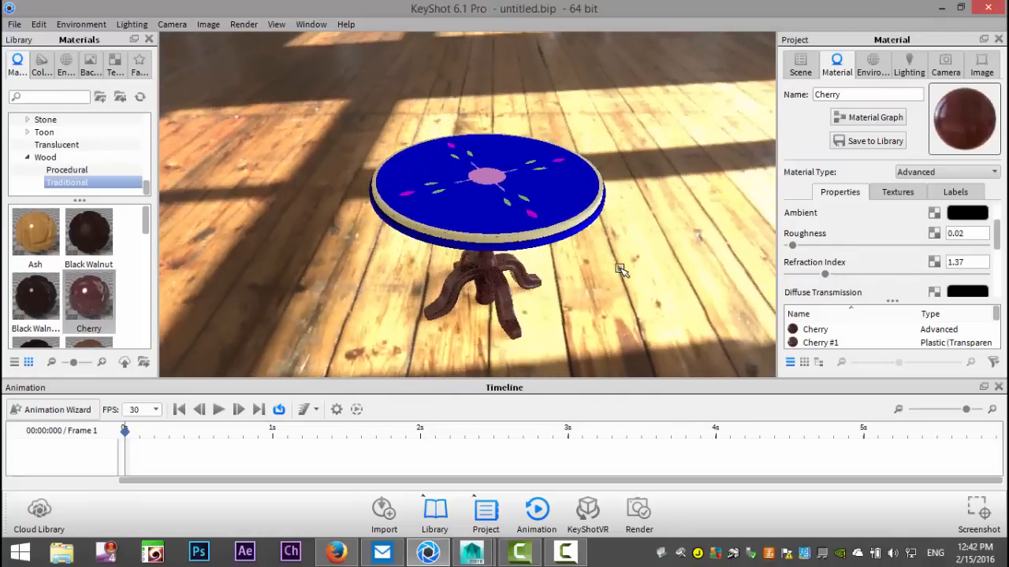
scroll(615, 267, up, 5)
scroll(616, 266, up, 3)
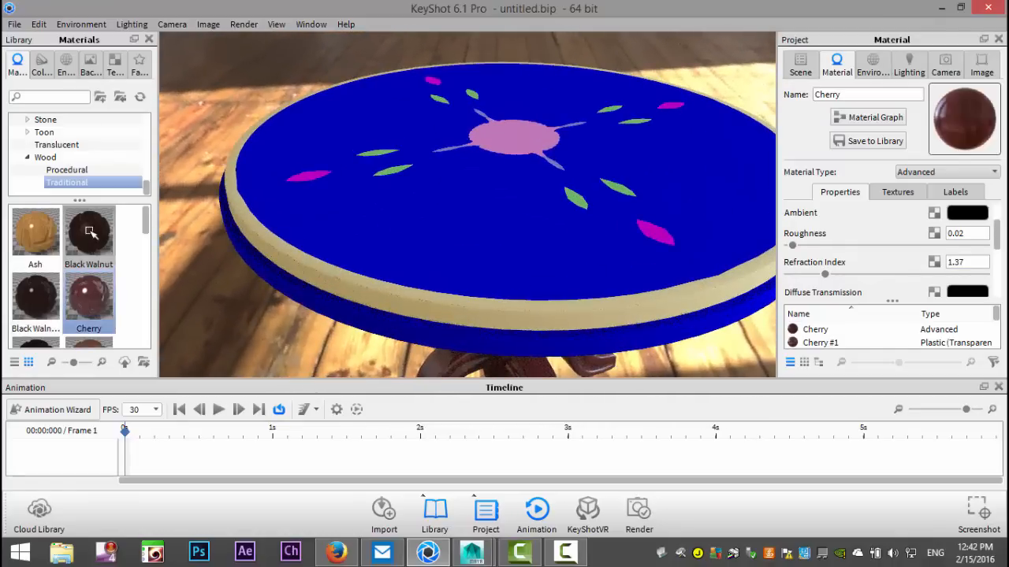
drag(89, 296, 443, 231)
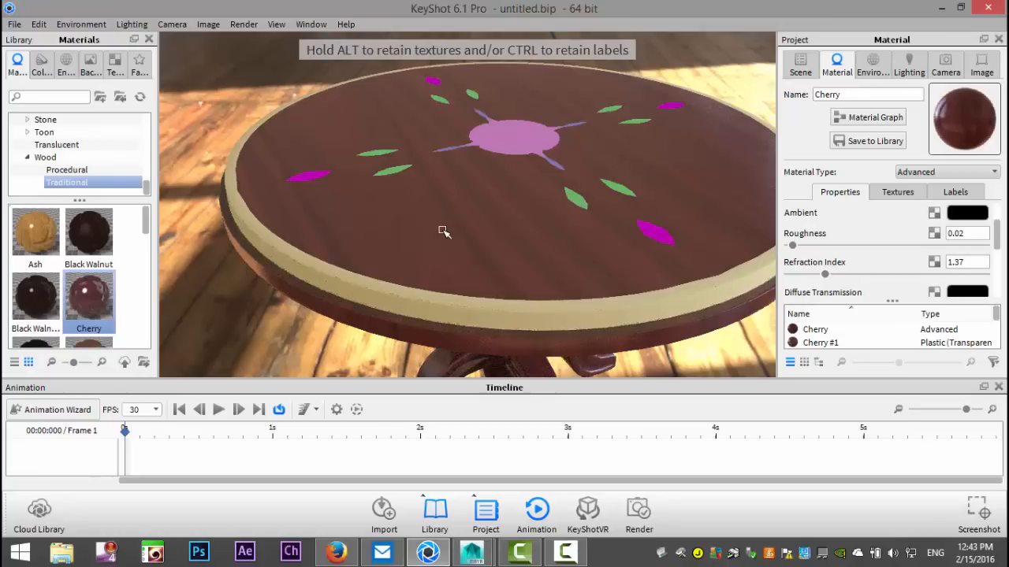
- Change the material type of the tabletop's Cherry material to Advanced and review its properties
drag(421, 279, 310, 326)
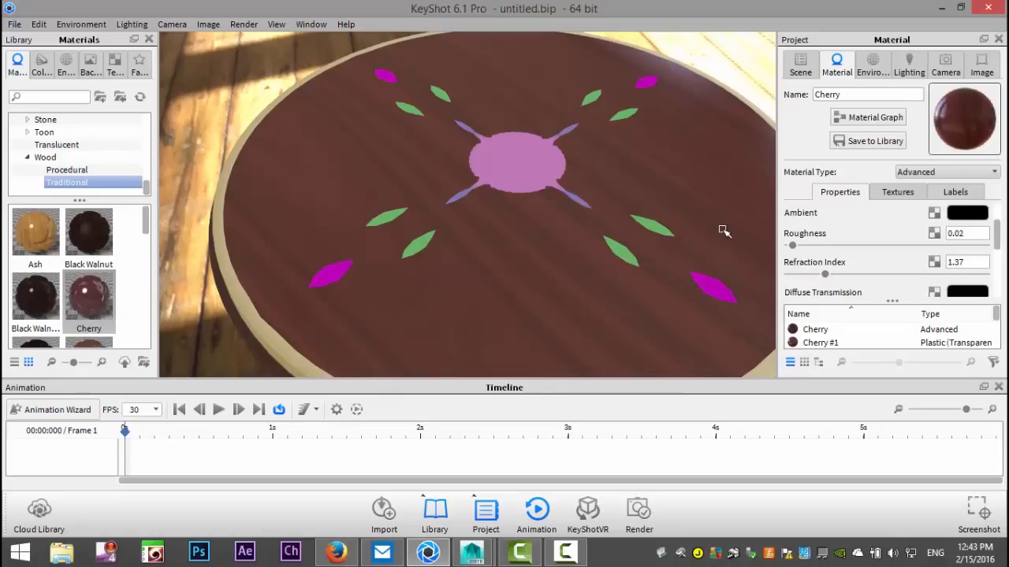
scroll(564, 253, up, 2)
scroll(566, 253, down, 6)
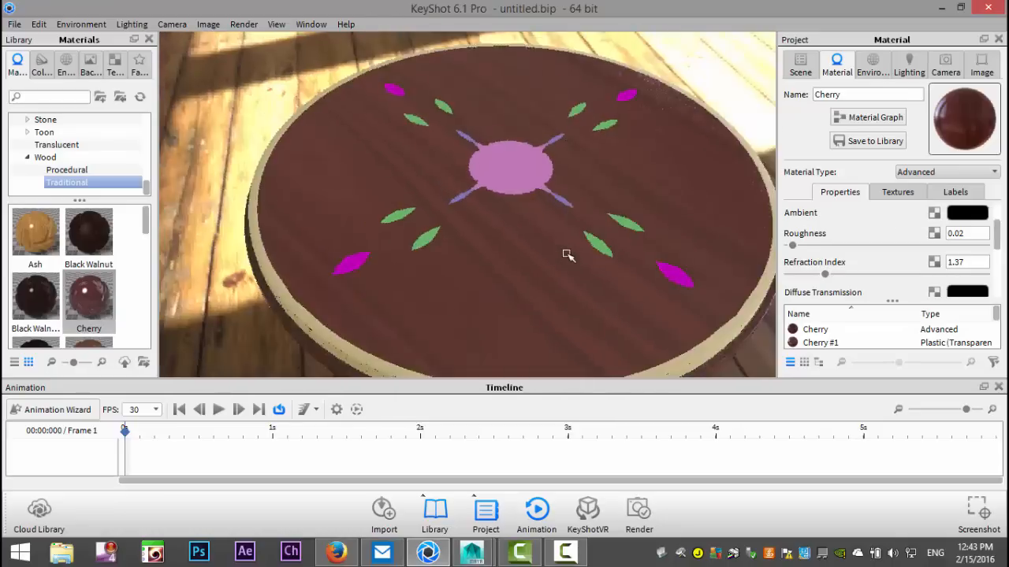
scroll(567, 258, up, 3)
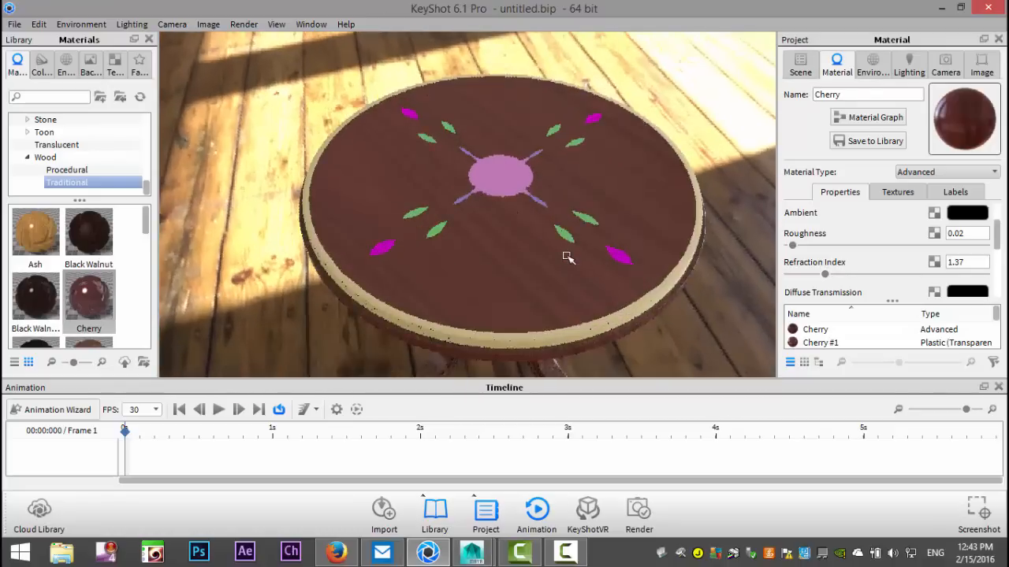
double_click(537, 263)
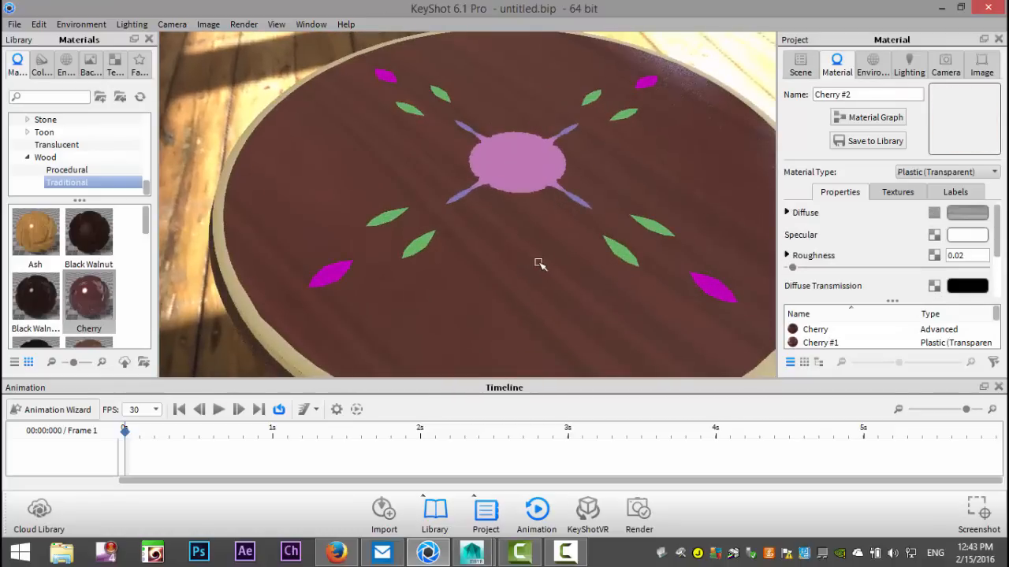
scroll(912, 250, down, 3)
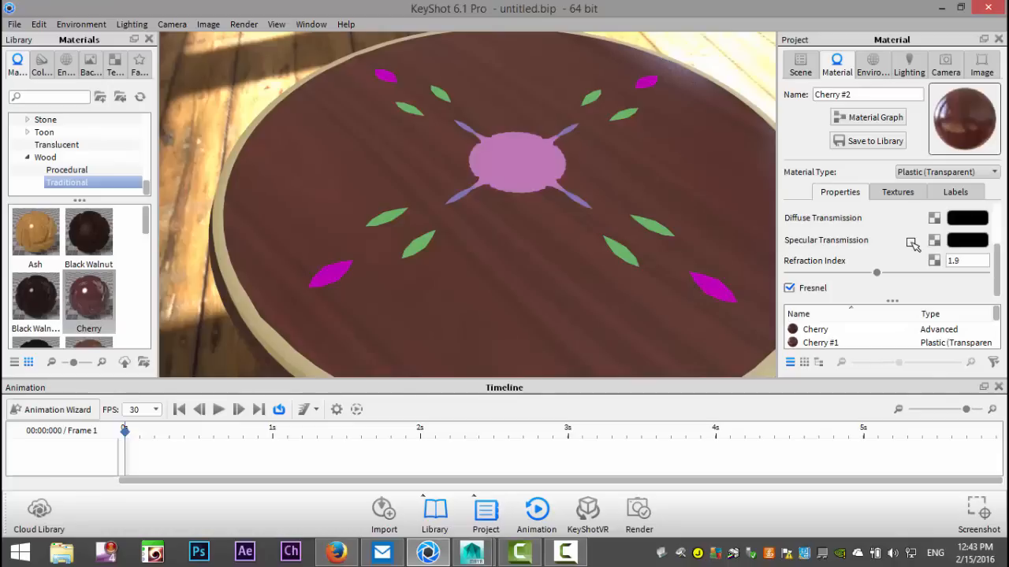
click(912, 172)
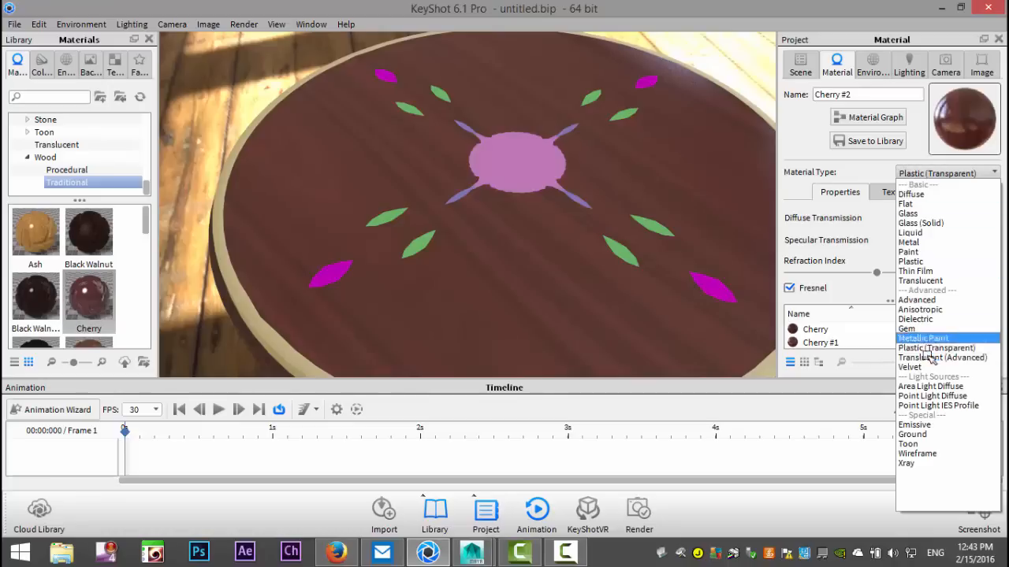
scroll(926, 290, down, 8)
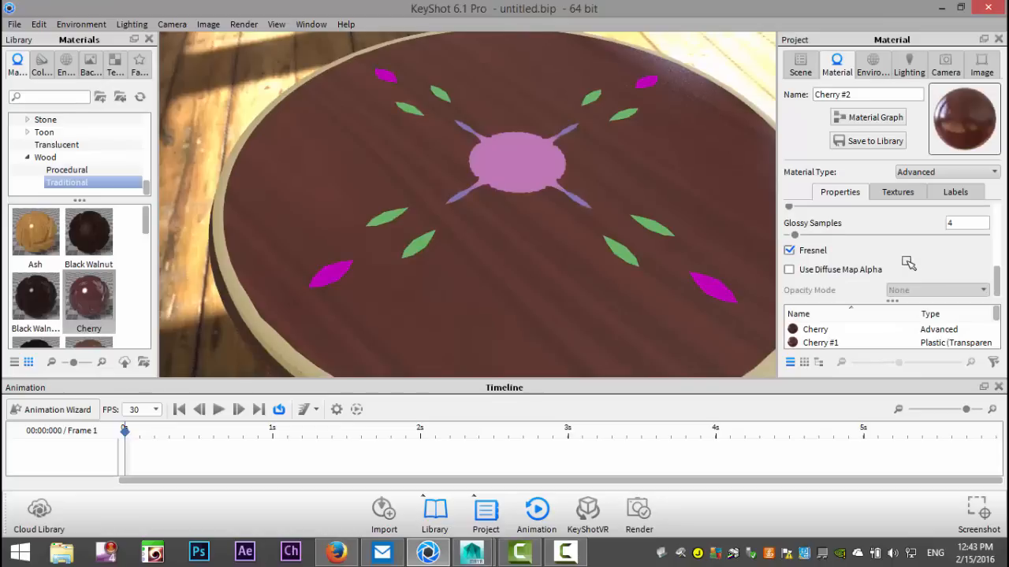
scroll(907, 262, up, 8)
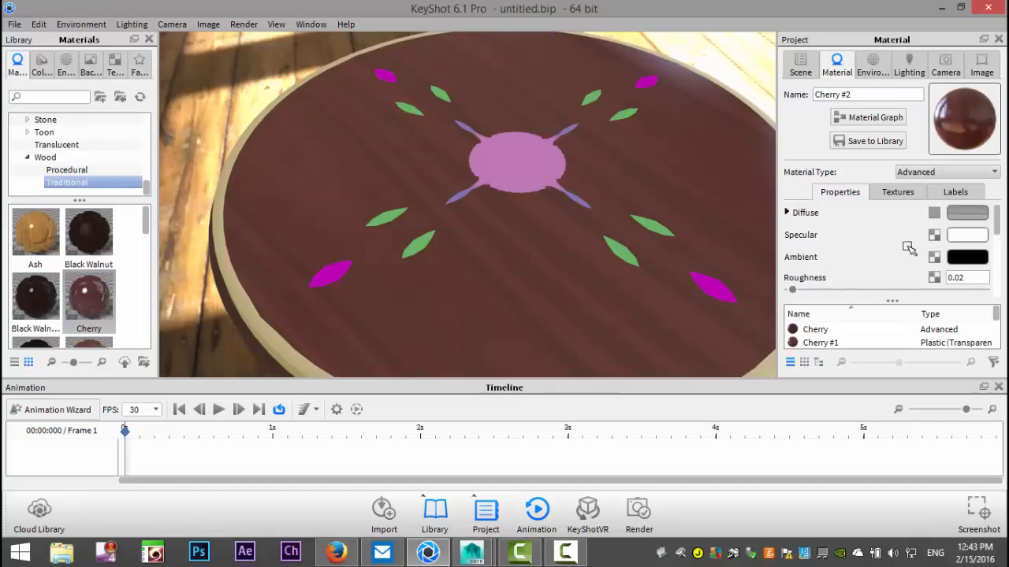
scroll(908, 249, down, 6)
scroll(908, 248, down, 2)
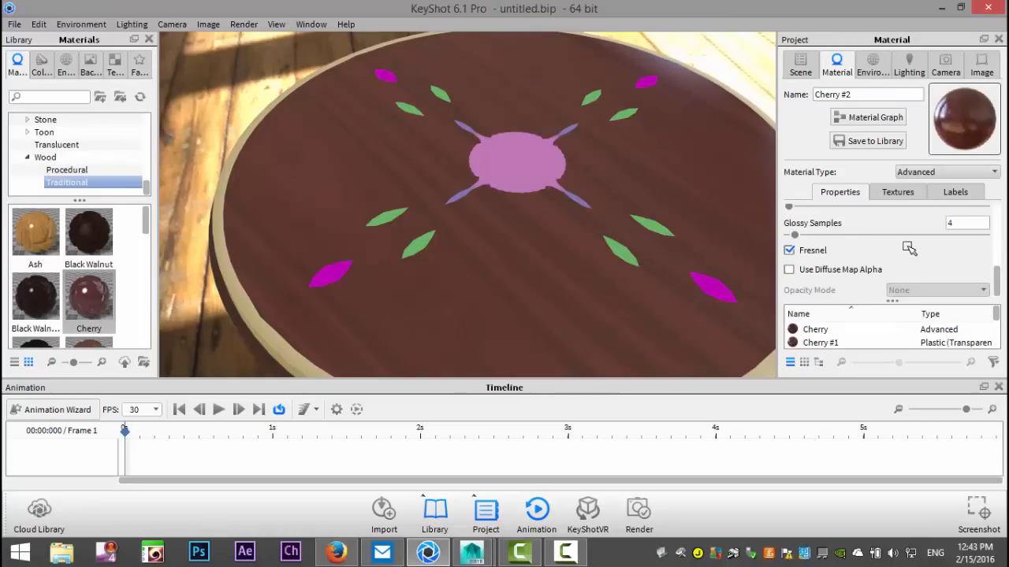
scroll(895, 250, up, 8)
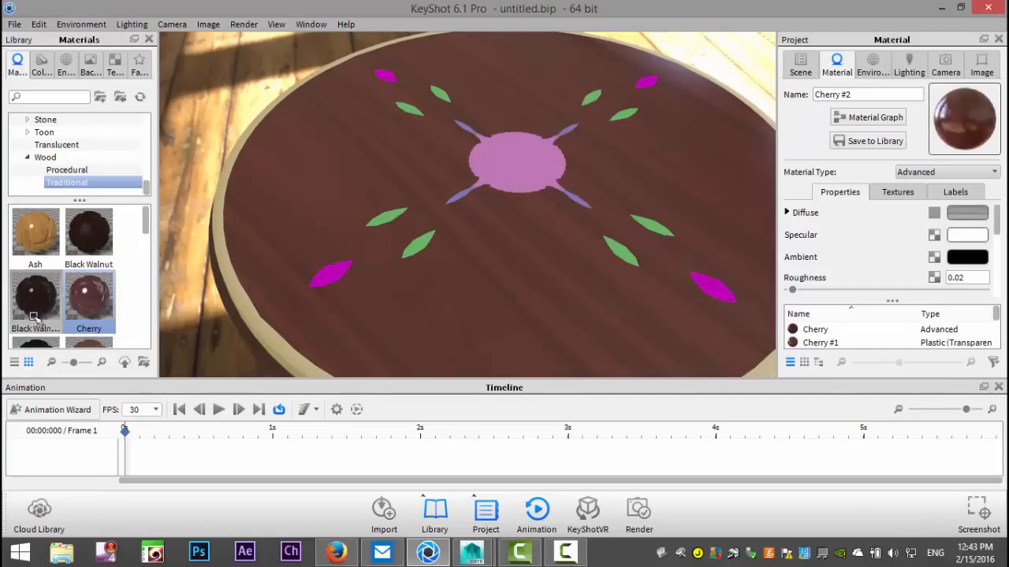
- Apply the Light Oak wood material to the outer magenta leaf inlays on the tabletop
scroll(44, 323, down, 3)
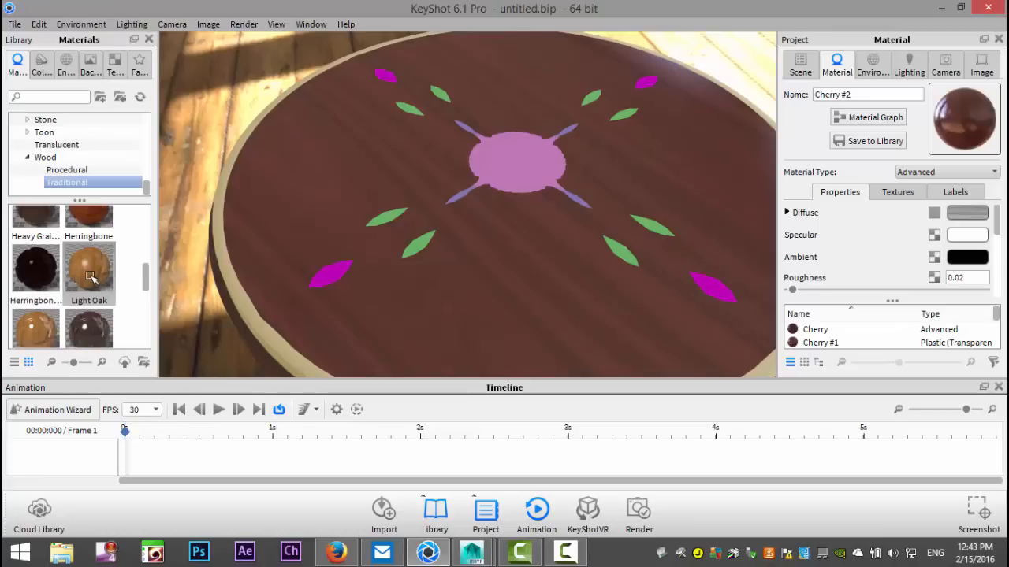
mouse_move(88, 269)
drag(89, 269, 332, 276)
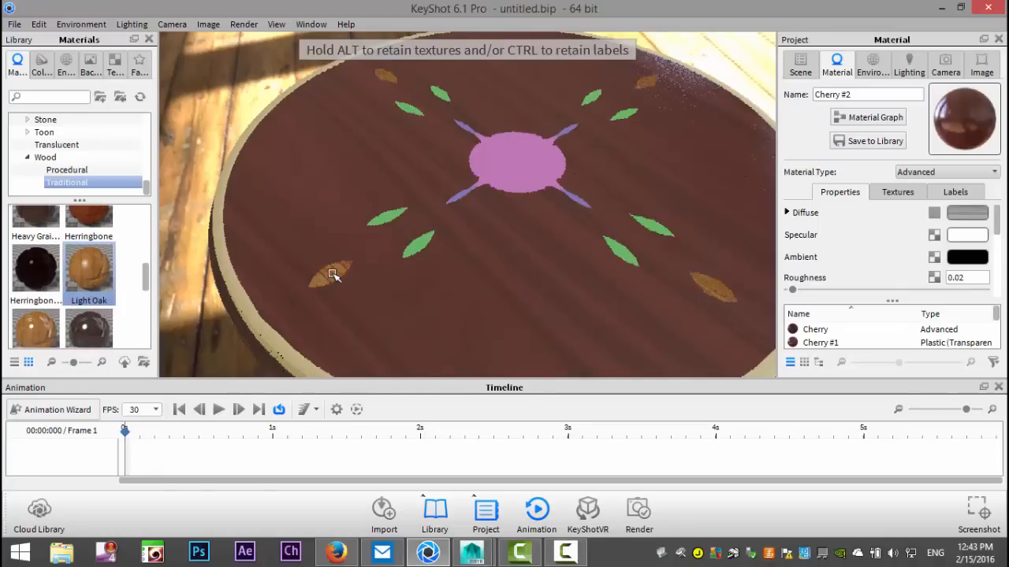
drag(331, 274, 334, 276)
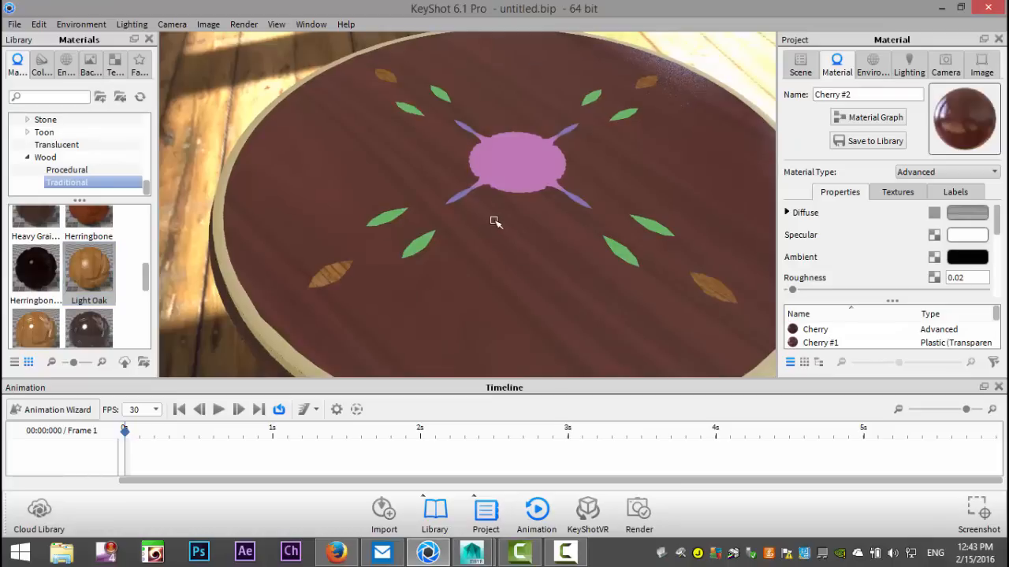
- Apply the Walnut wood material to the pink oval medallion at the centre of the tabletop
scroll(102, 253, down, 5)
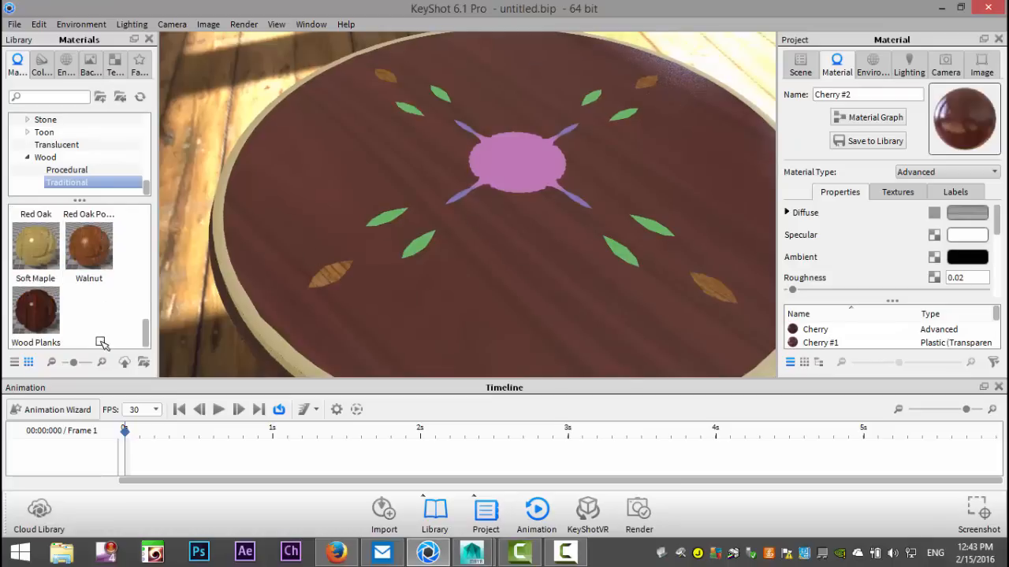
drag(93, 257, 449, 197)
drag(530, 172, 532, 170)
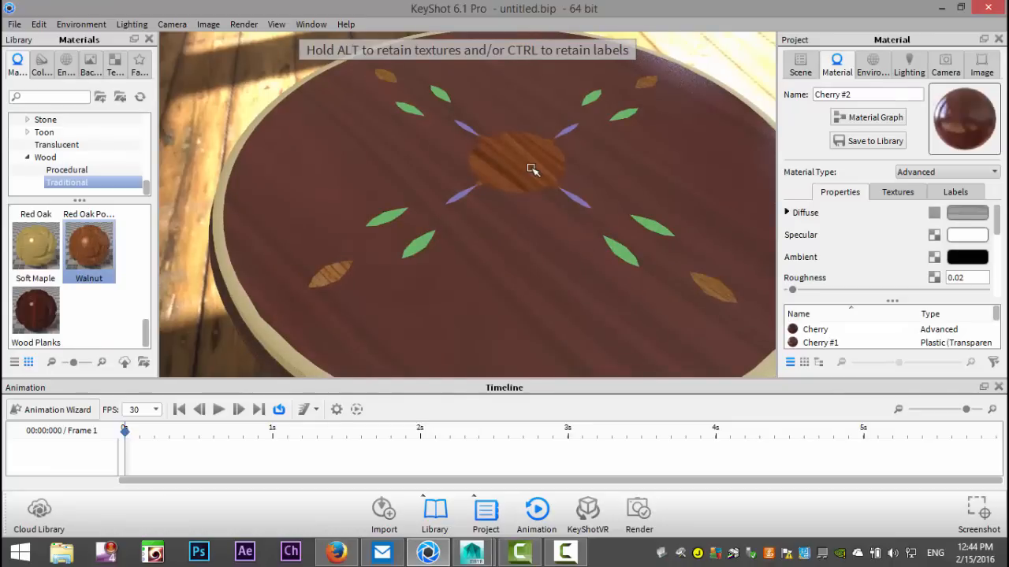
drag(532, 170, 530, 173)
- Apply the Herringbone wood material to the green leaf inlays and Oak to the purple slivers around the central medallion
scroll(91, 313, up, 2)
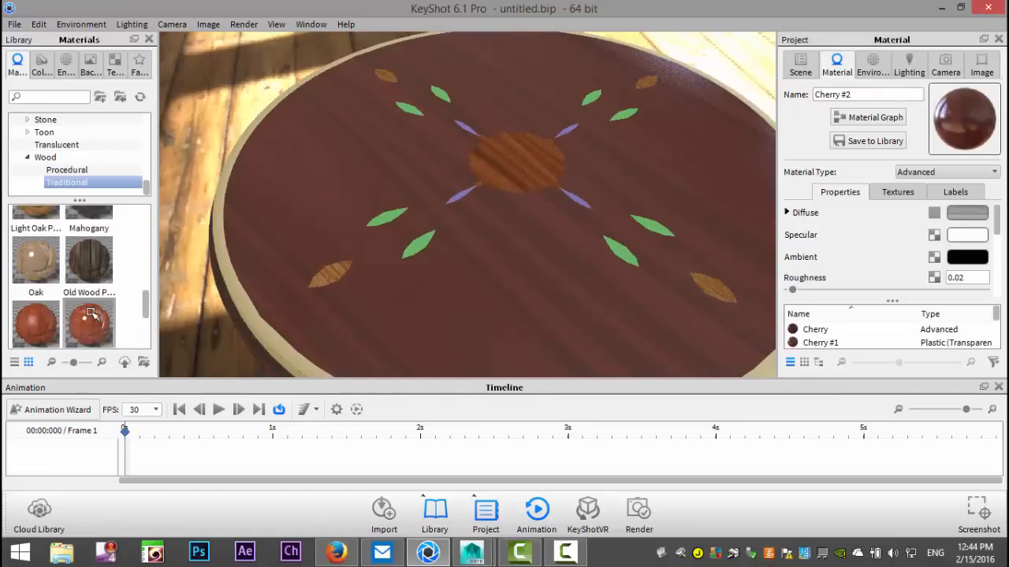
scroll(90, 314, up, 2)
scroll(90, 314, up, 2)
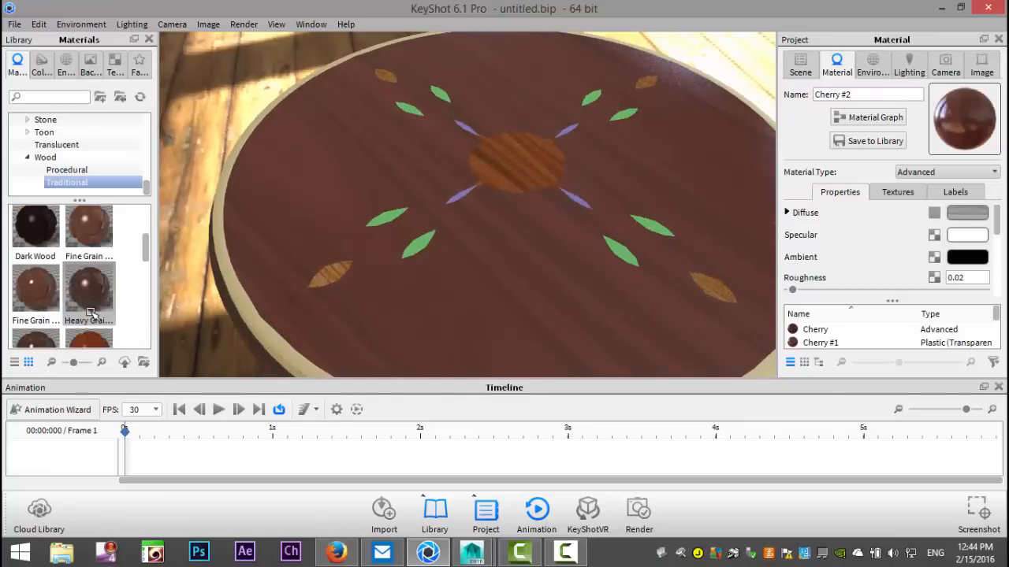
drag(35, 227, 53, 254)
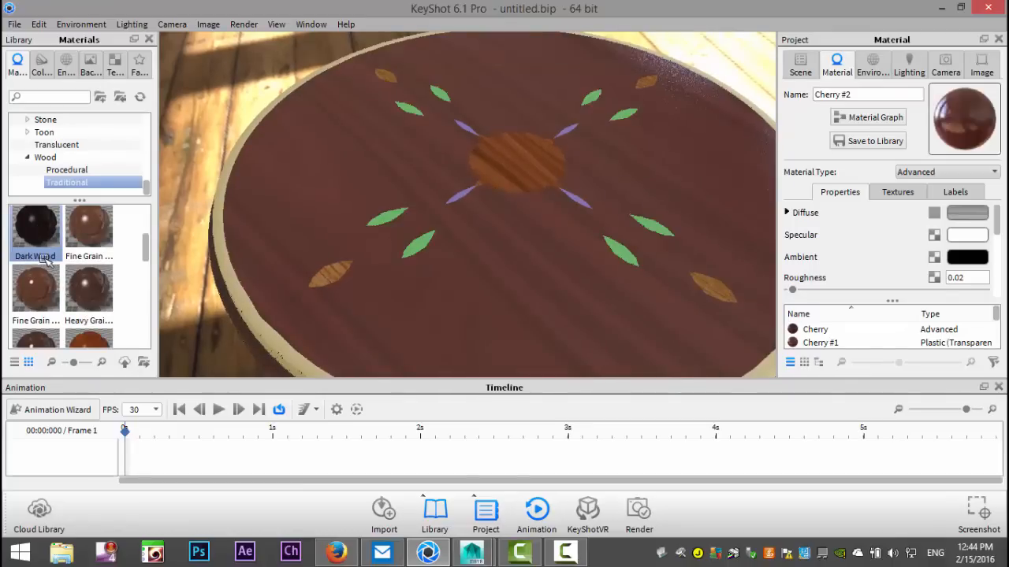
scroll(56, 256, up, 3)
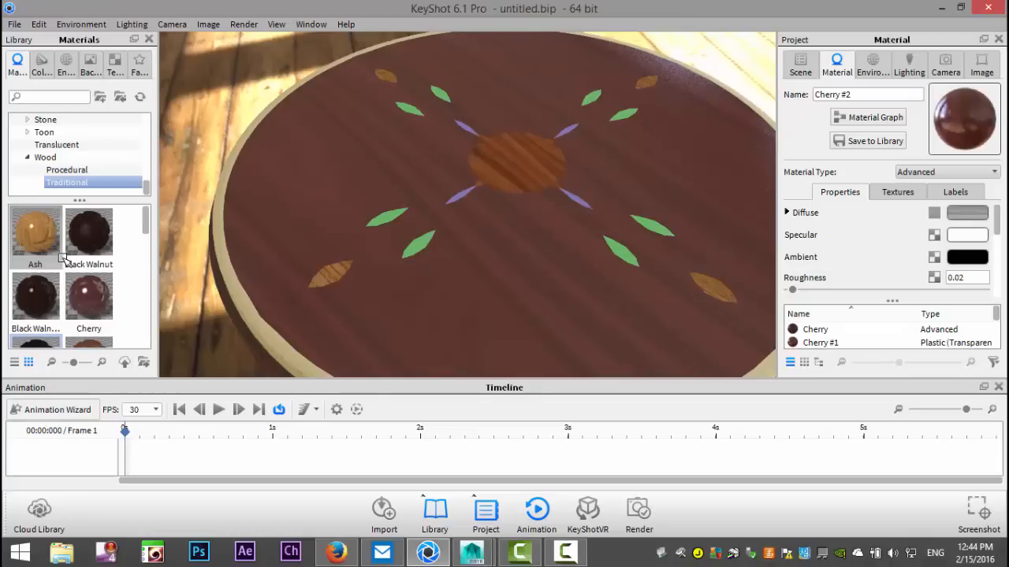
scroll(63, 259, down, 2)
scroll(65, 258, down, 2)
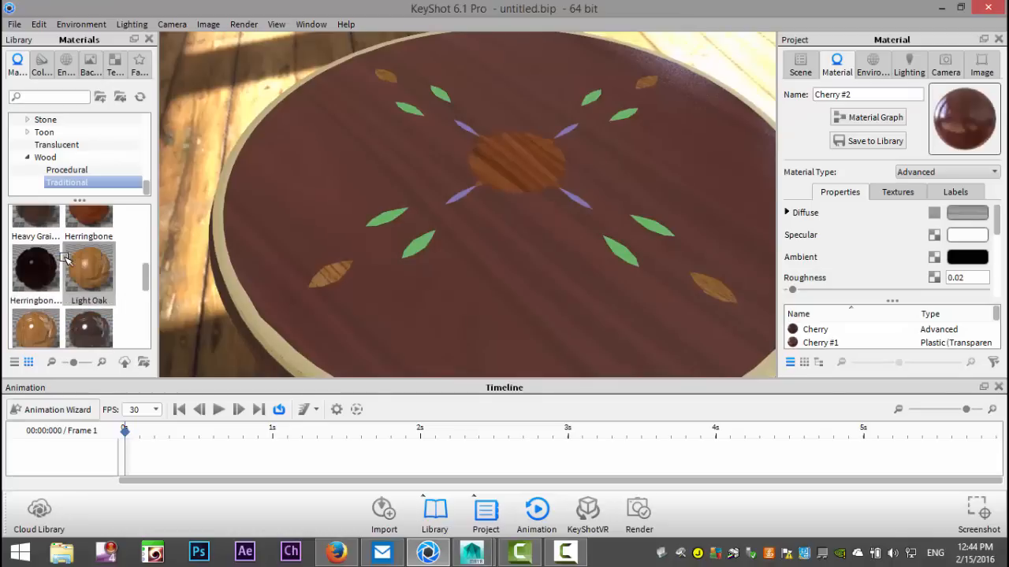
drag(99, 219, 418, 247)
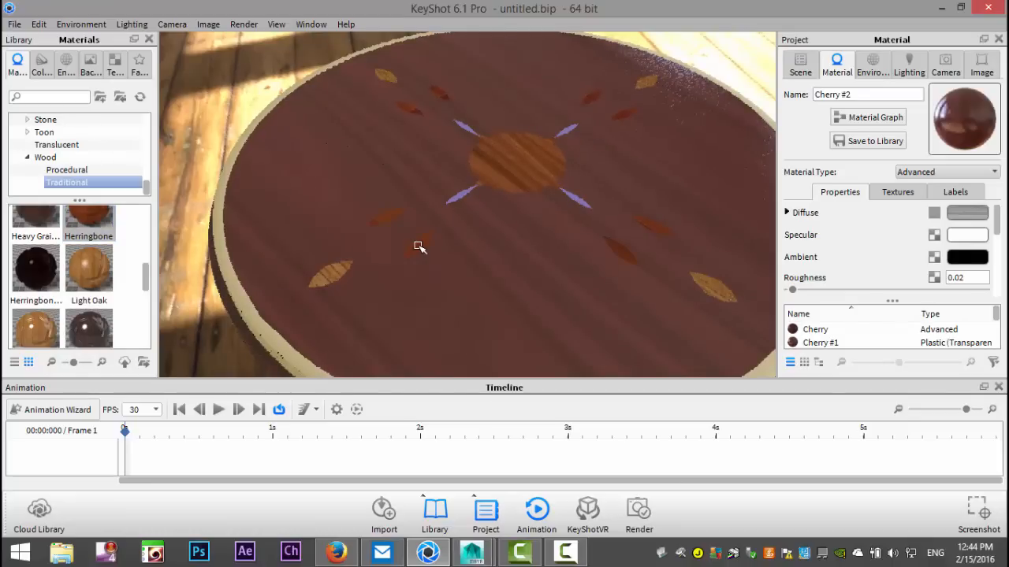
scroll(106, 271, down, 3)
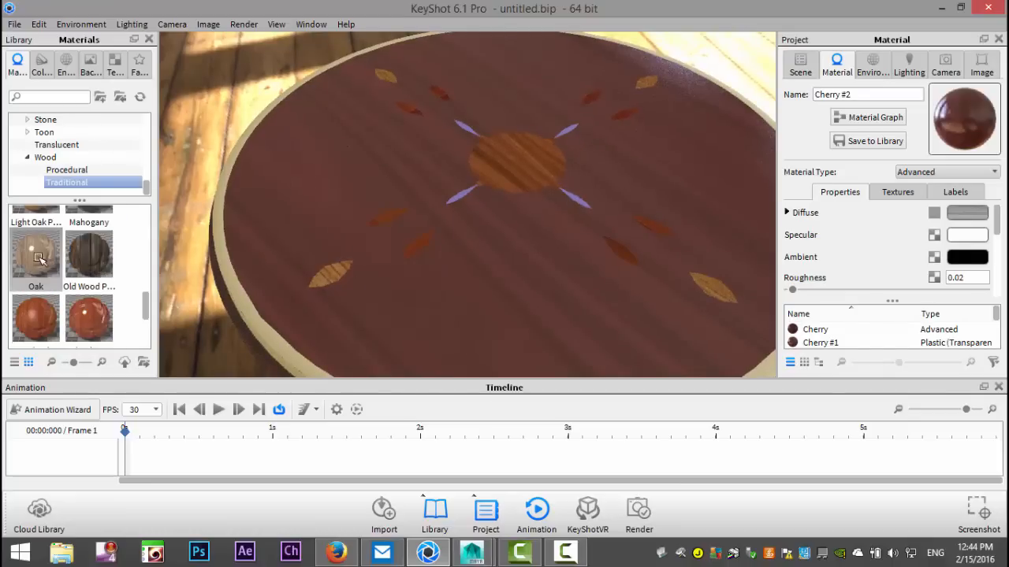
drag(36, 254, 460, 196)
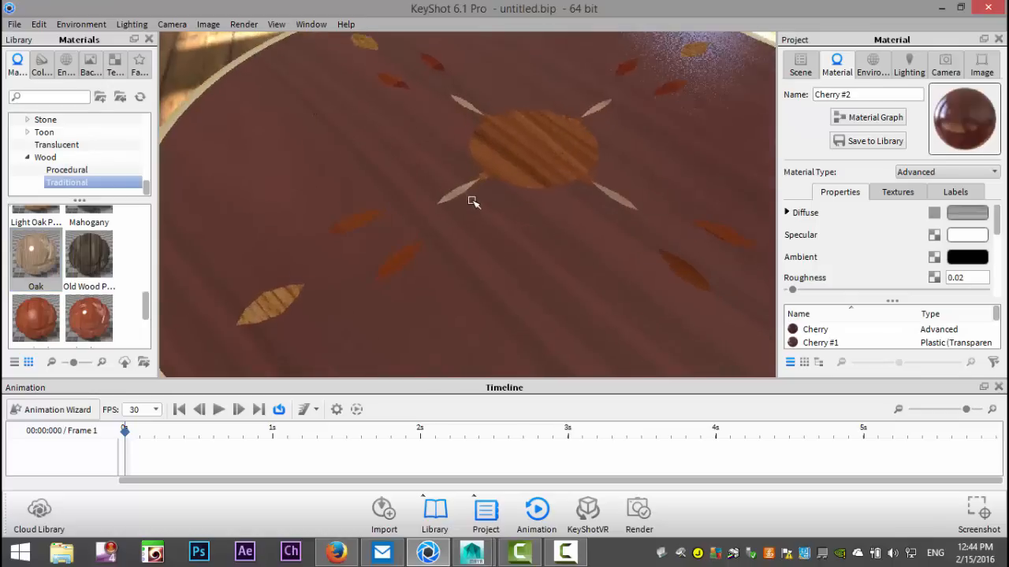
- Try the Walnut wood material on the cream band around the tabletop's edge
scroll(471, 206, down, 5)
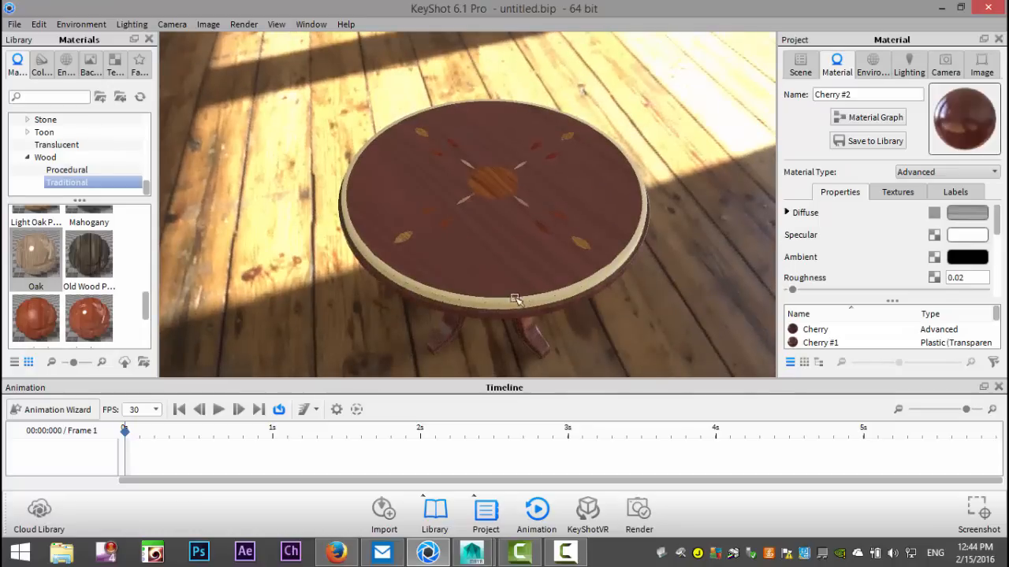
scroll(75, 304, down, 4)
drag(90, 249, 424, 293)
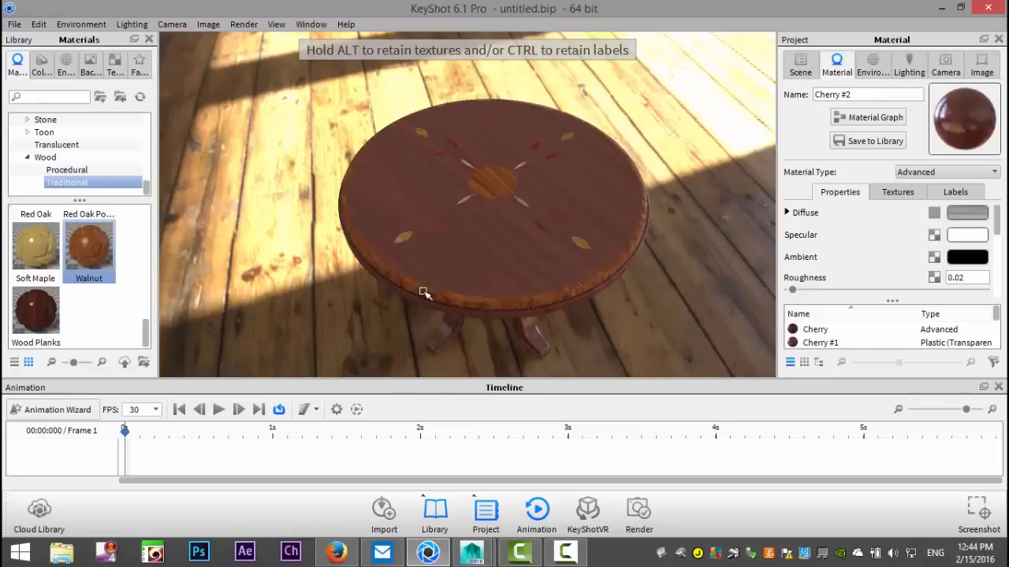
drag(351, 289, 352, 289)
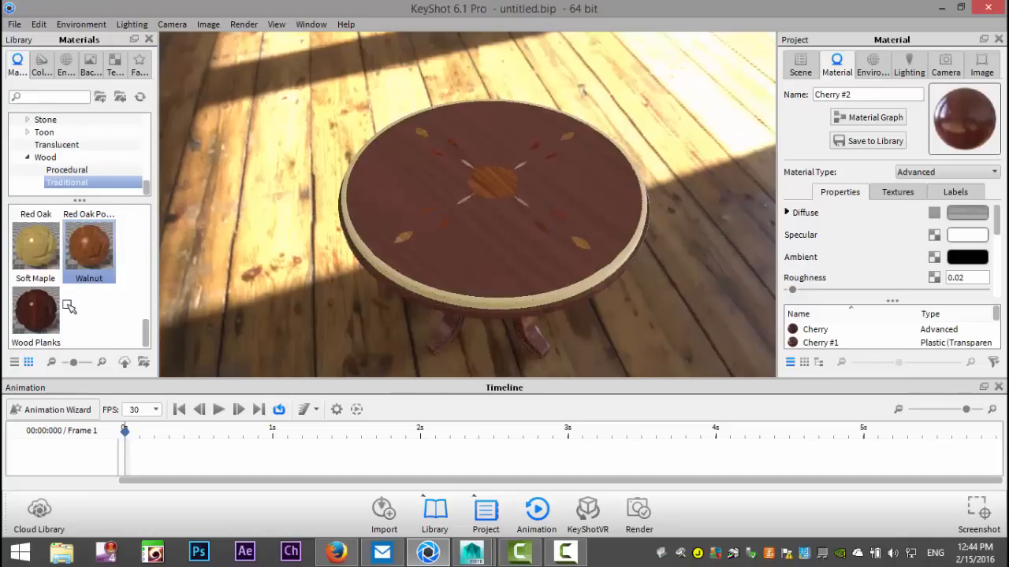
- Apply the Light Oak wood material to the cream band around the tabletop's edge
scroll(69, 307, up, 2)
drag(91, 272, 439, 293)
scroll(633, 297, up, 5)
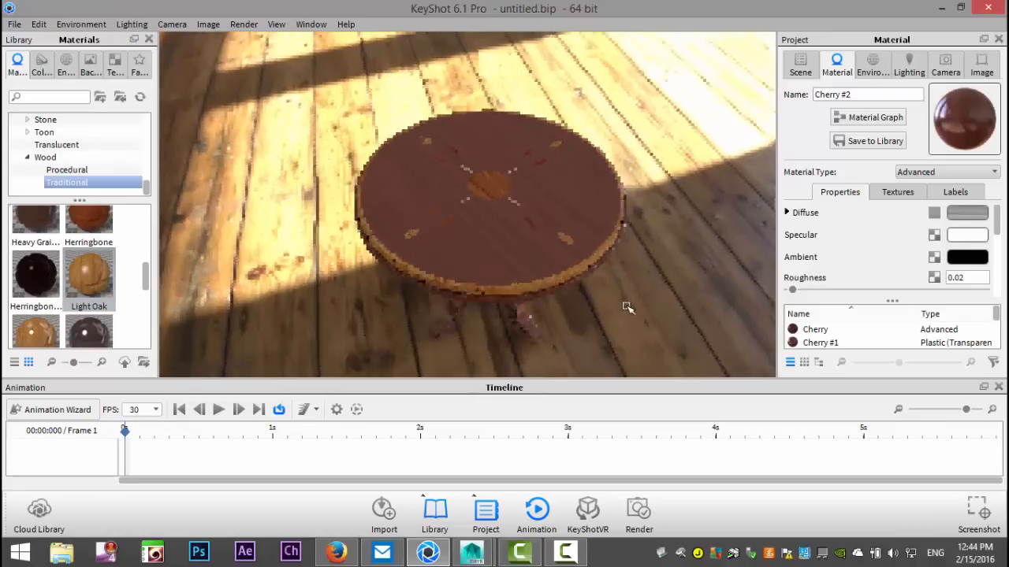
- Rotate the edge band's Light Oak box-mapped diffuse texture about 90 degrees with the Mapping Tool, leaving only rotation enabled, and accept it
alt+drag(633, 293, 457, 230)
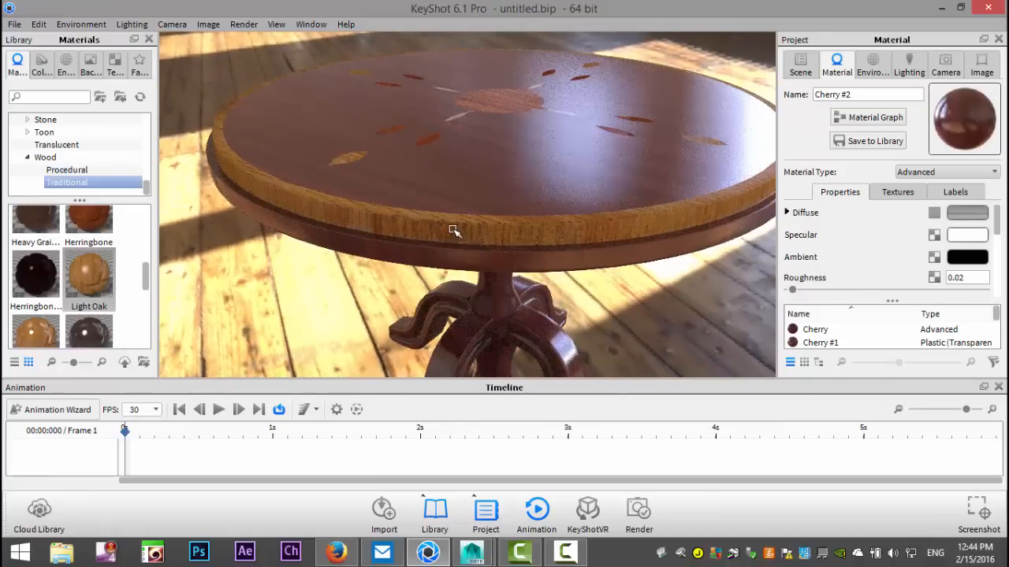
double_click(456, 233)
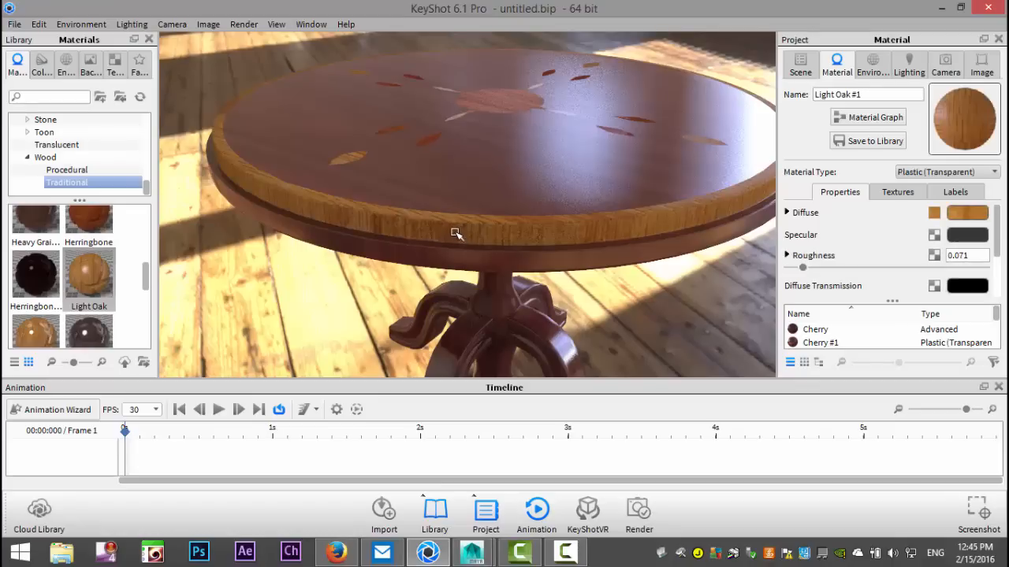
scroll(907, 243, down, 3)
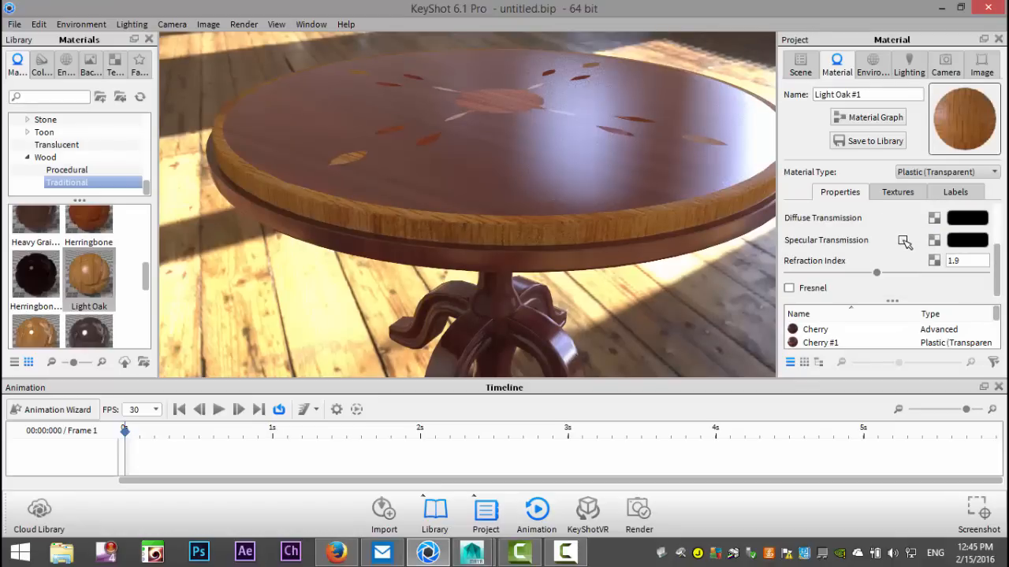
scroll(904, 243, up, 3)
click(898, 192)
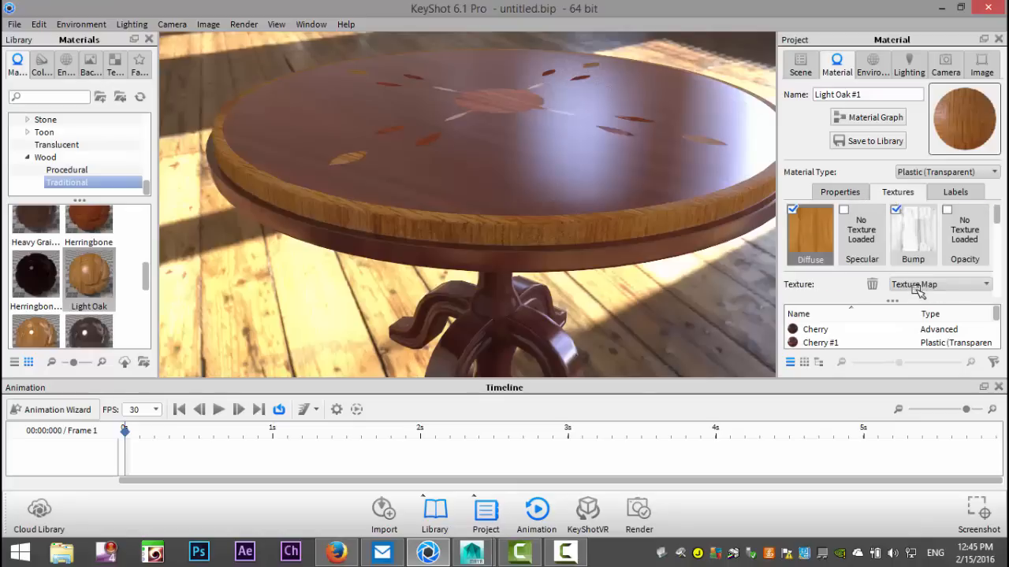
click(811, 238)
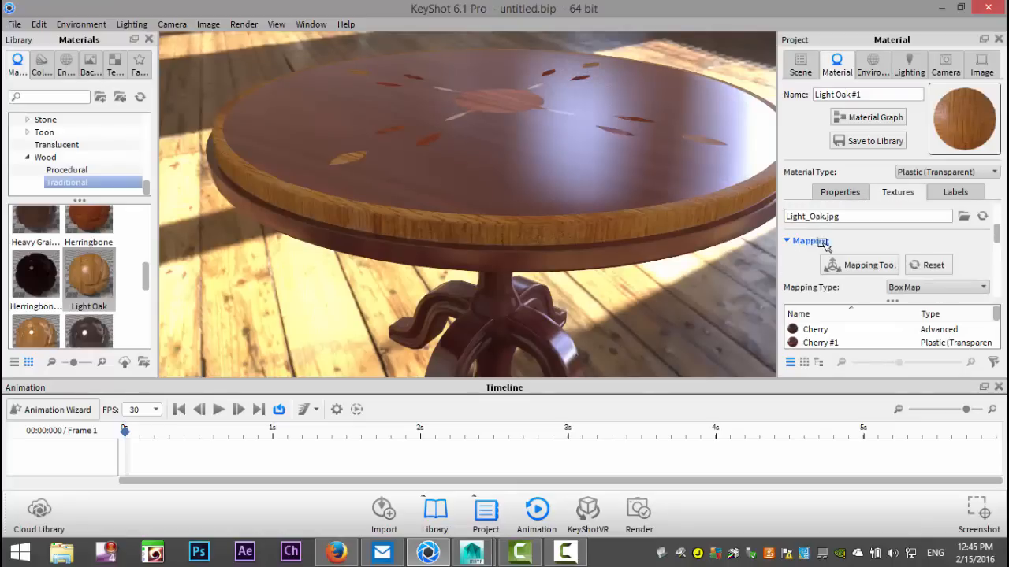
click(867, 267)
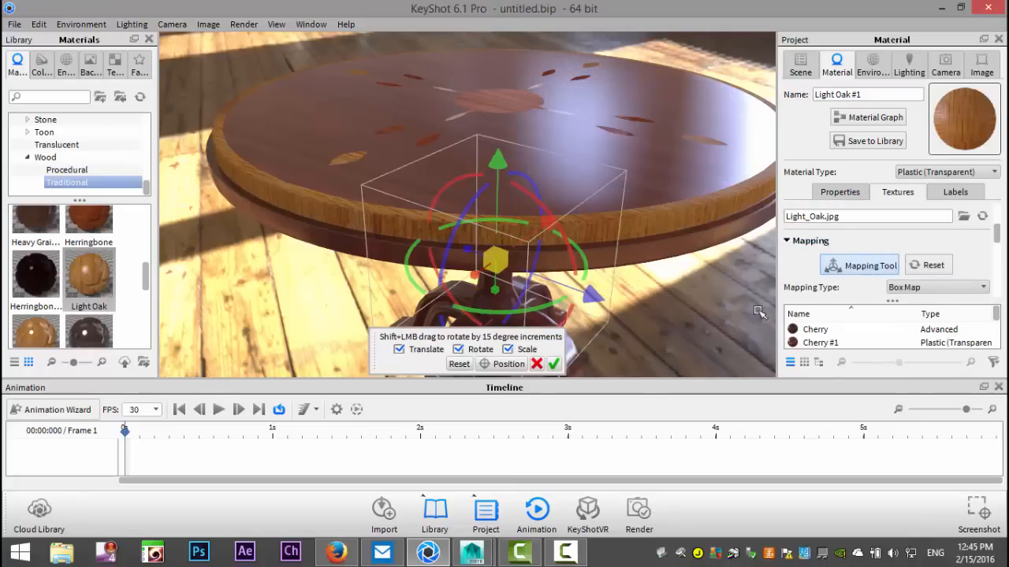
click(400, 350)
click(509, 350)
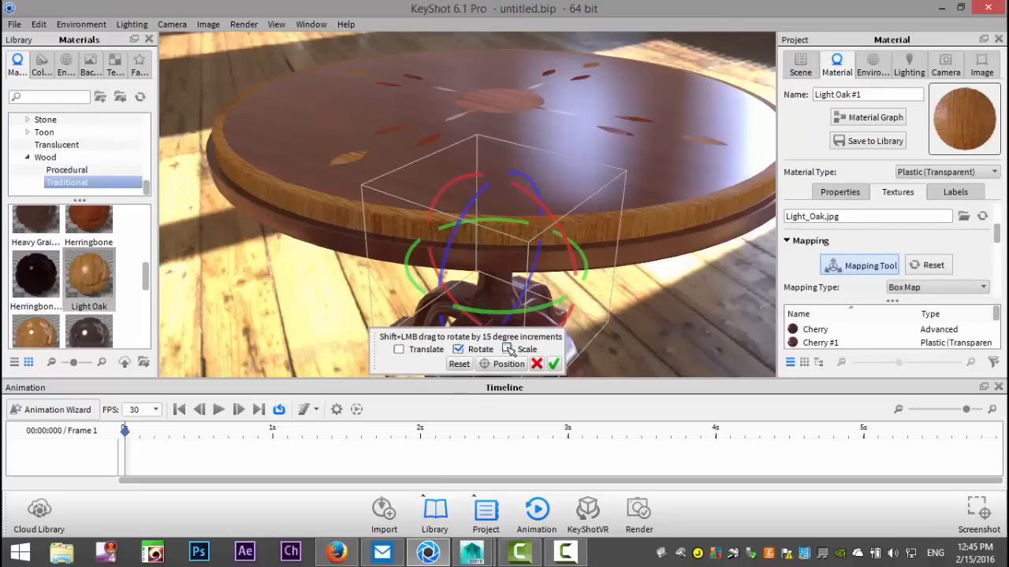
drag(533, 212, 588, 333)
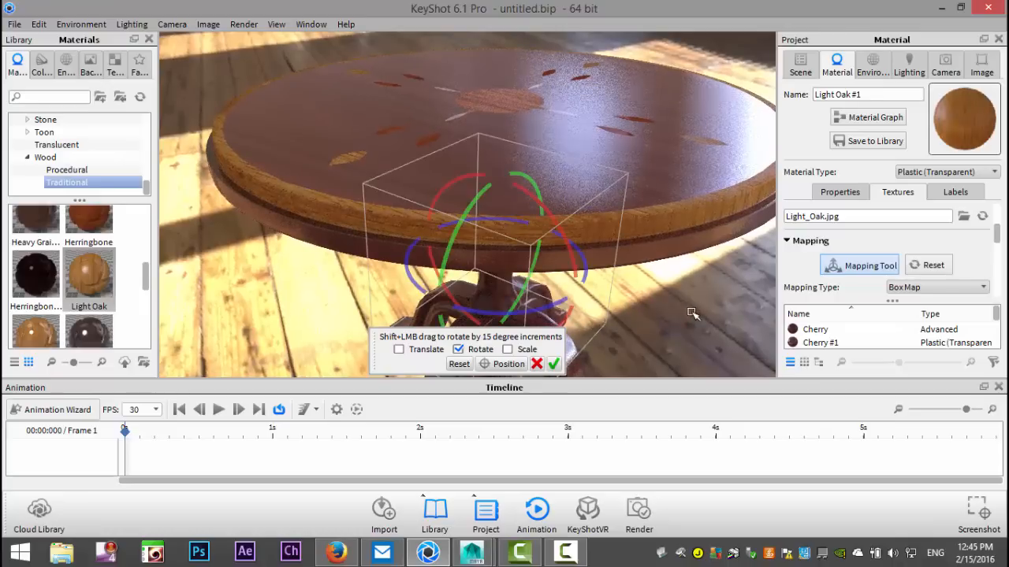
click(553, 363)
- Frame the whole table and apply the Conference interior environment to the scene
scroll(643, 294, up, 3)
scroll(643, 295, down, 5)
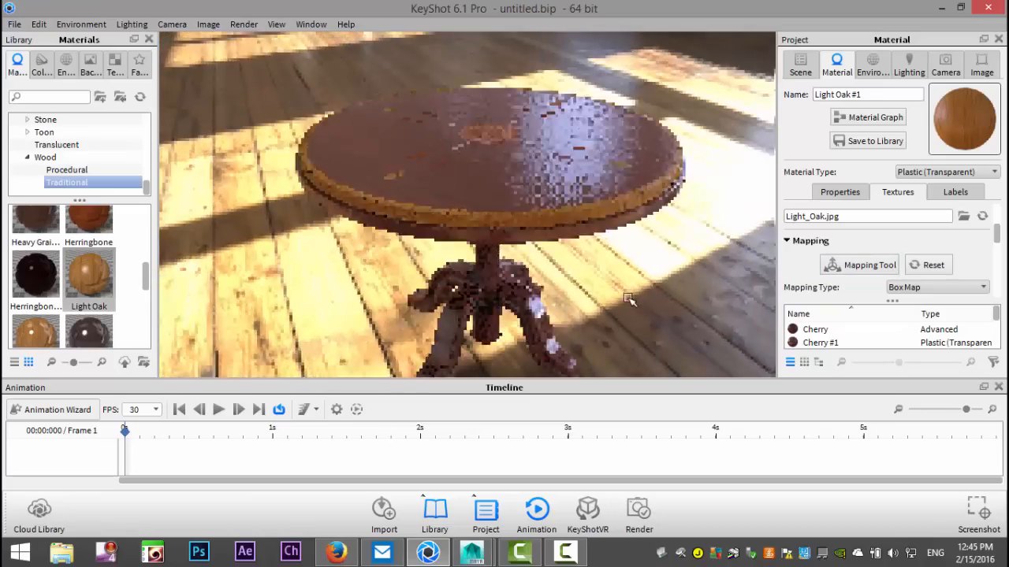
drag(580, 282, 604, 279)
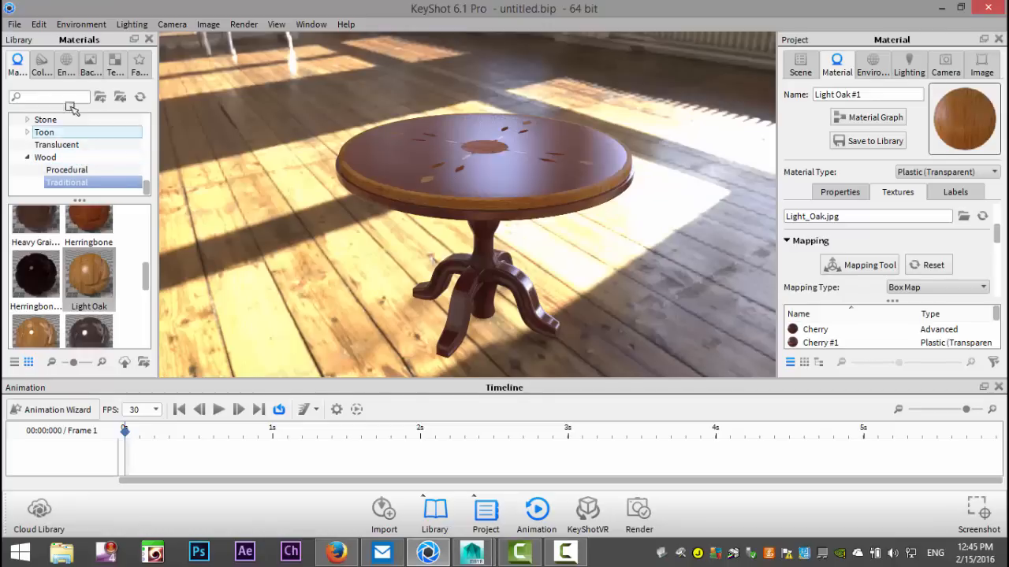
click(39, 65)
click(66, 68)
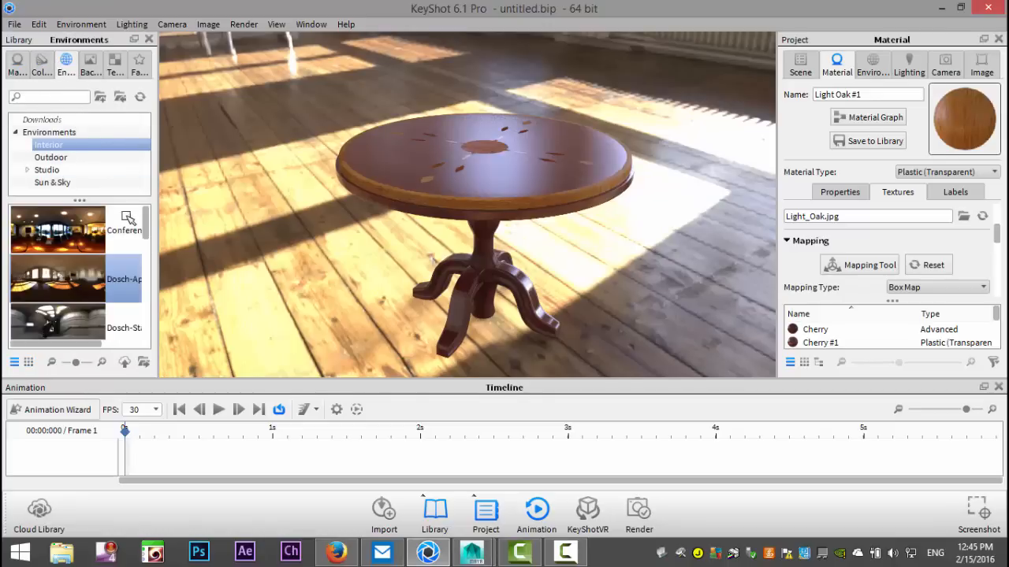
drag(57, 231, 286, 249)
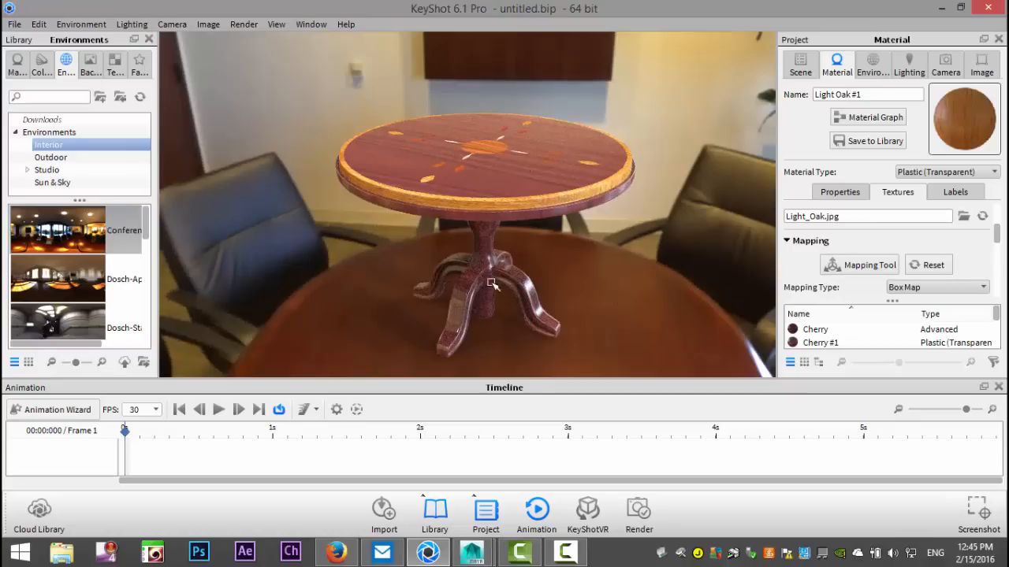
- Set the white solid vignette studio backplate behind the table
click(89, 66)
drag(40, 319, 338, 317)
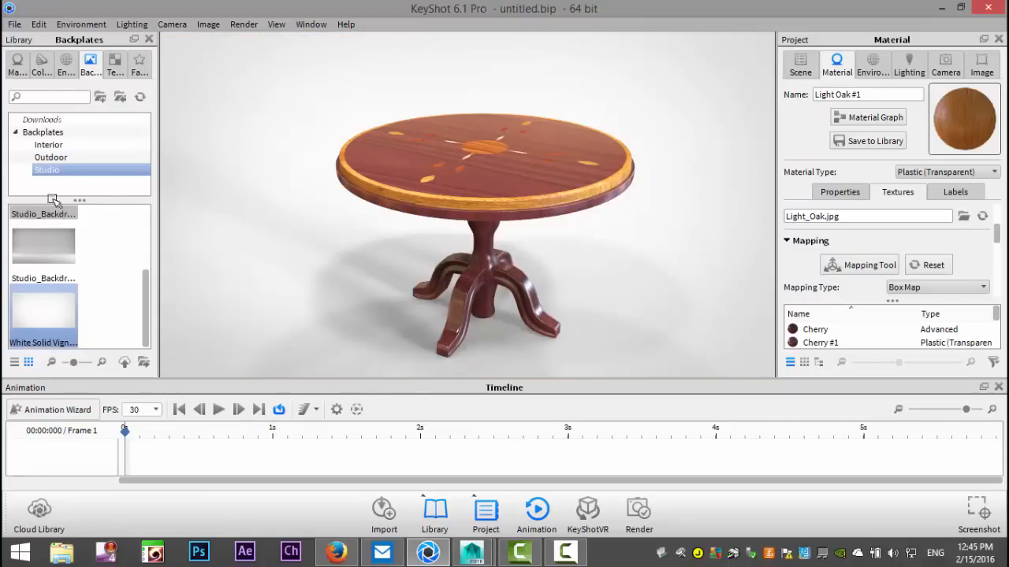
- Try three Dosch interior environments on the table in turn, ending with the brighter grey hall, and inspect it closer
click(66, 65)
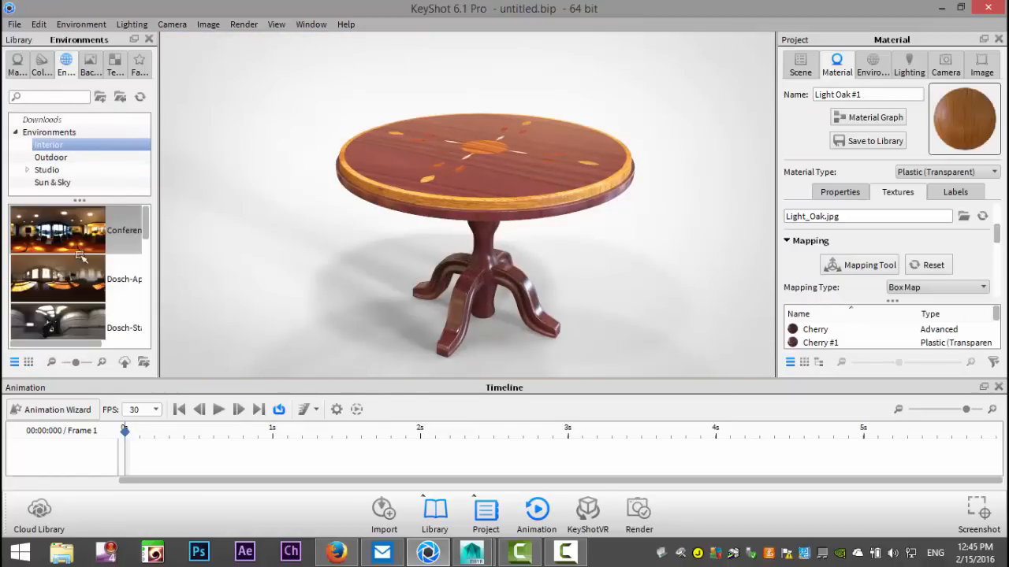
drag(57, 323, 234, 312)
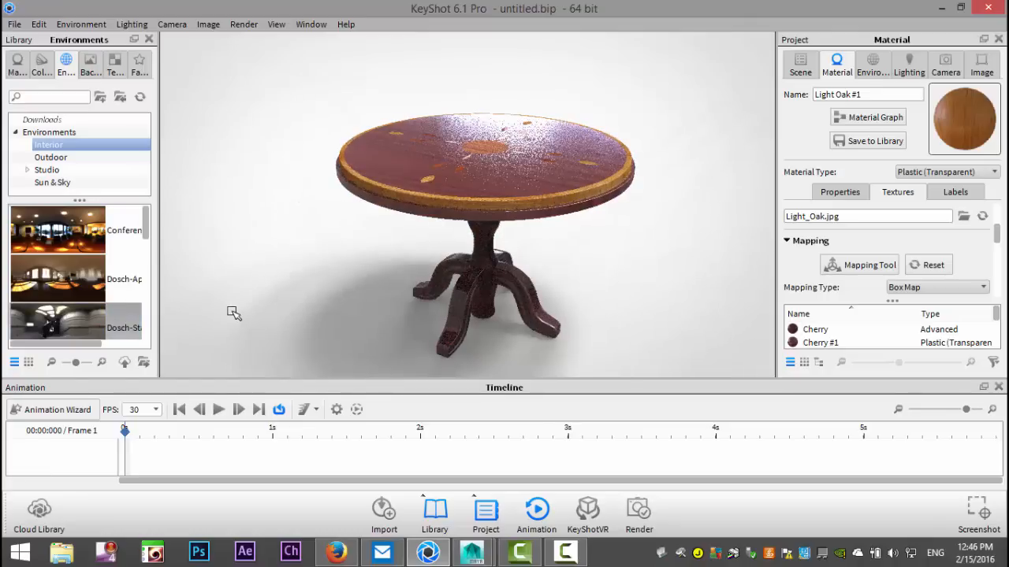
scroll(107, 286, down, 2)
drag(59, 279, 272, 292)
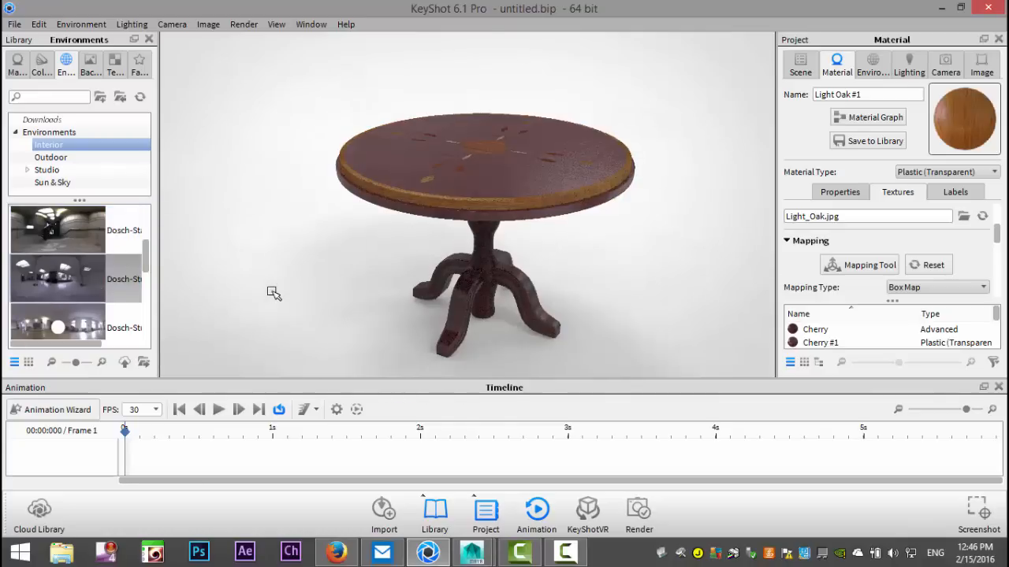
drag(58, 319, 265, 313)
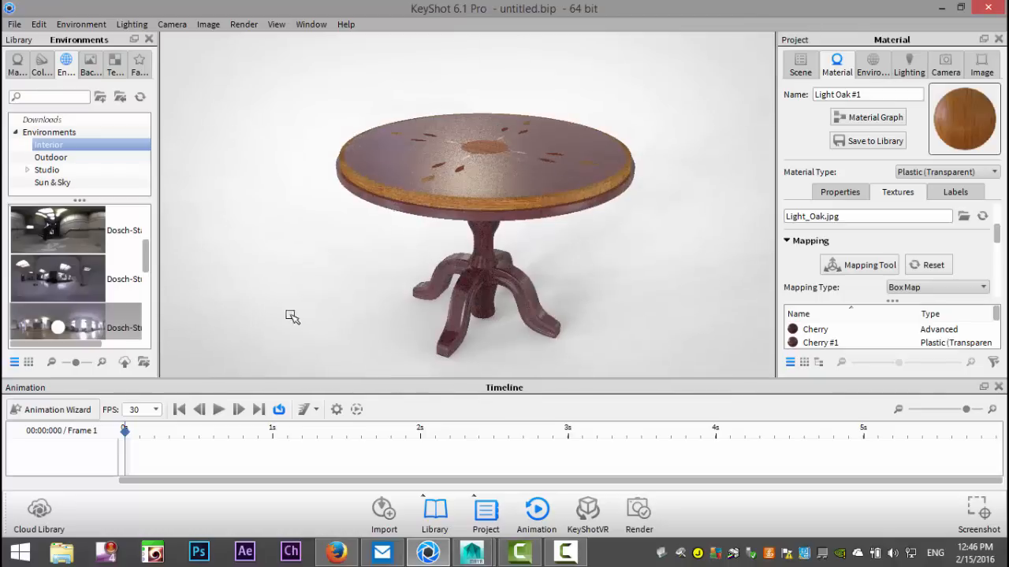
scroll(568, 291, up, 3)
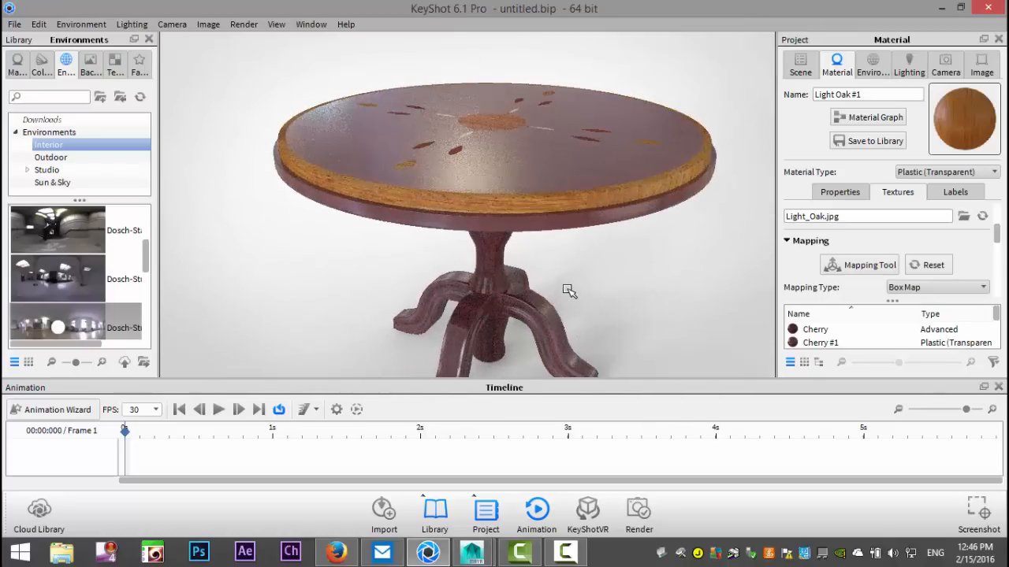
- Frame the whole table and replace the interior environment with the Overhead studio panels environment that has four lights in a row
scroll(568, 290, up, 2)
scroll(565, 300, up, 3)
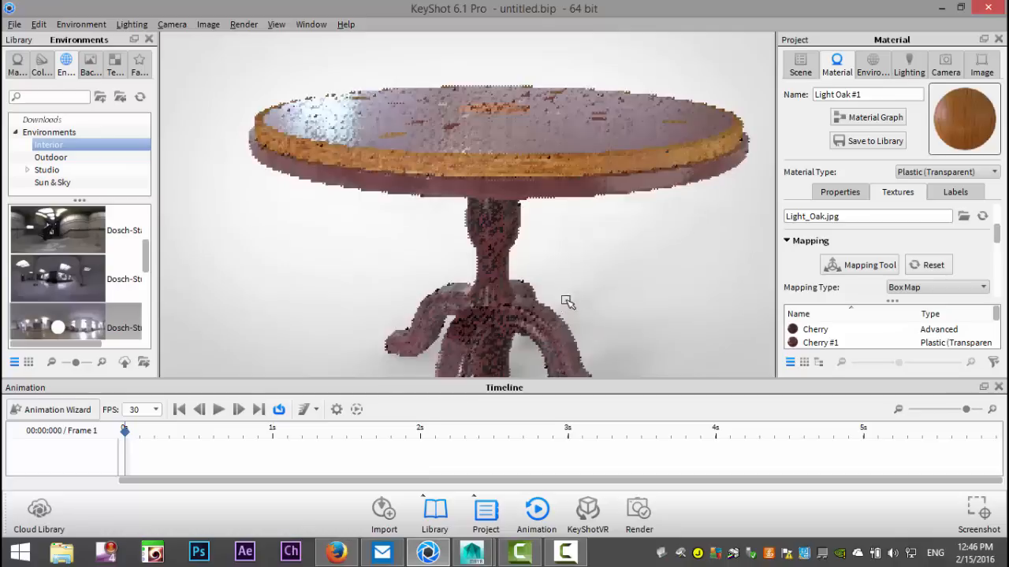
scroll(573, 319, up, 4)
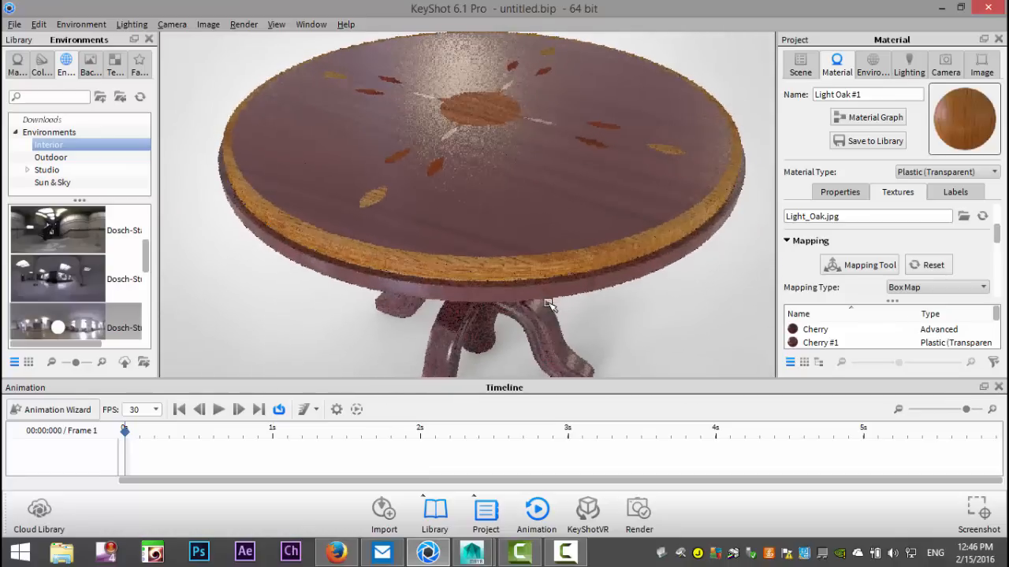
scroll(543, 293, down, 8)
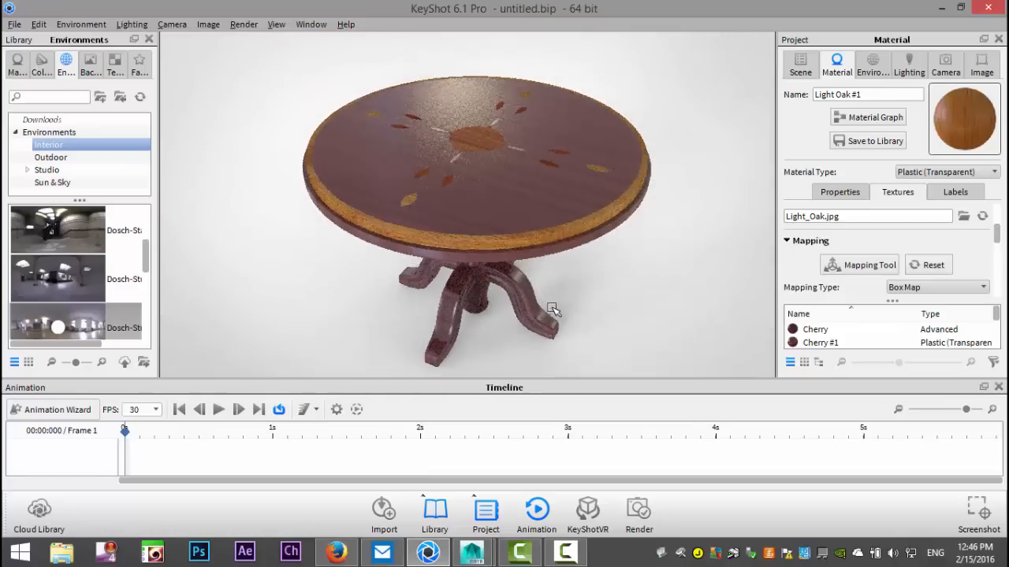
mouse_move(548, 289)
mouse_down()
mouse_move(547, 311)
mouse_move(547, 300)
mouse_move(529, 298)
mouse_move(544, 295)
mouse_up()
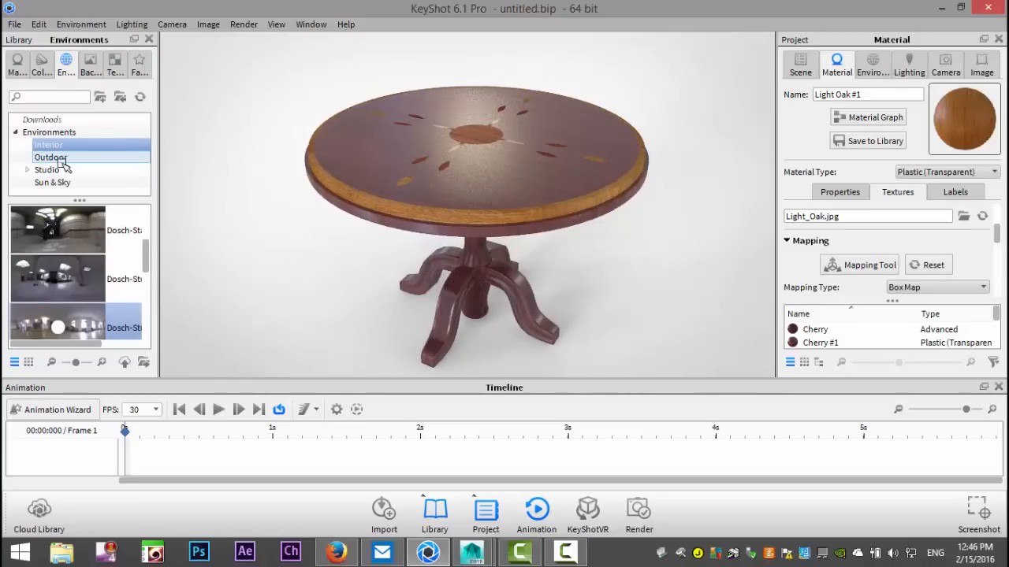
click(28, 171)
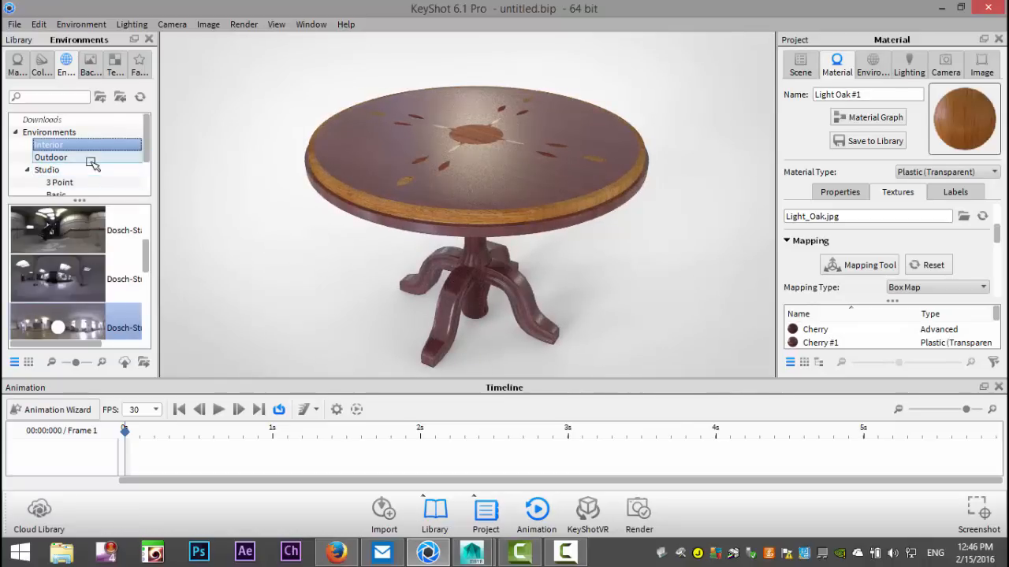
scroll(95, 160, down, 2)
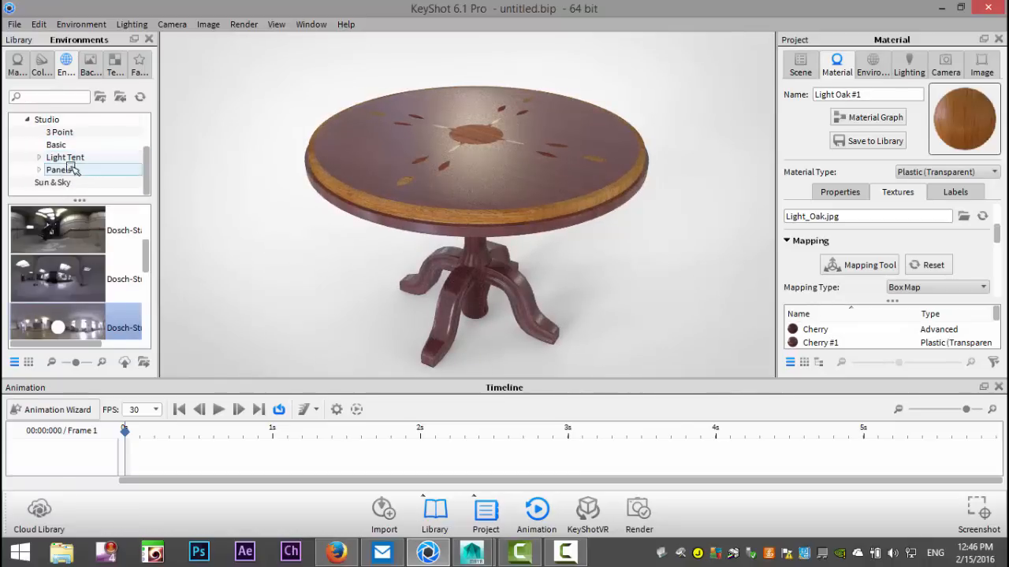
click(70, 169)
drag(48, 267, 248, 297)
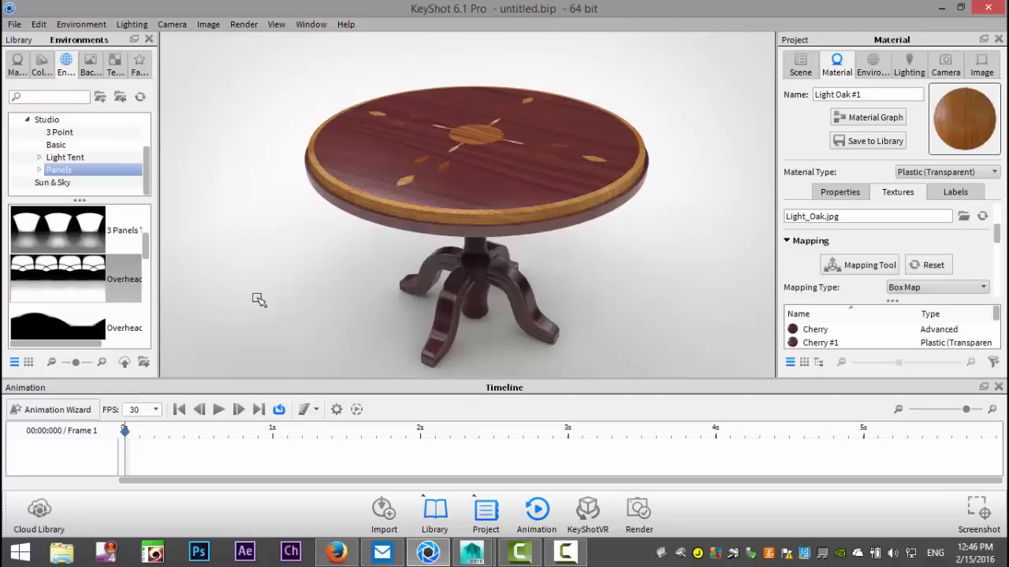
- Set the lighting to Full Simulation, with Caustics and Global Illumination turned off
click(136, 25)
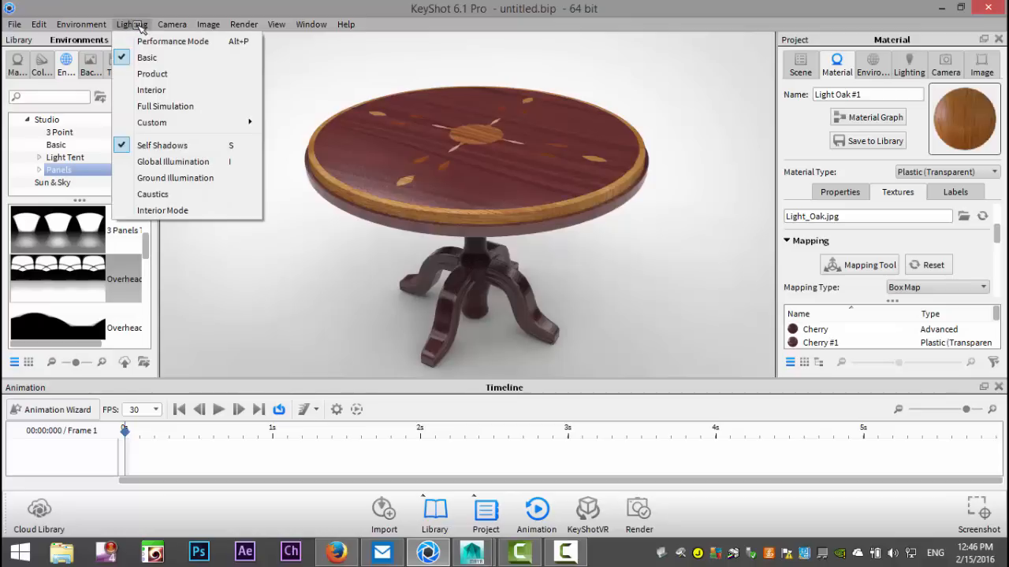
click(183, 105)
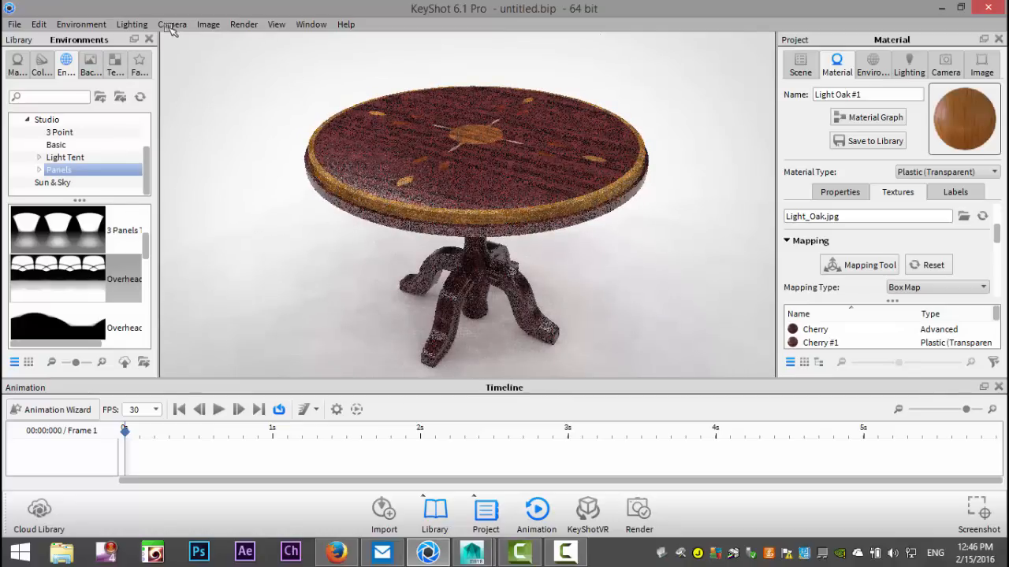
click(135, 25)
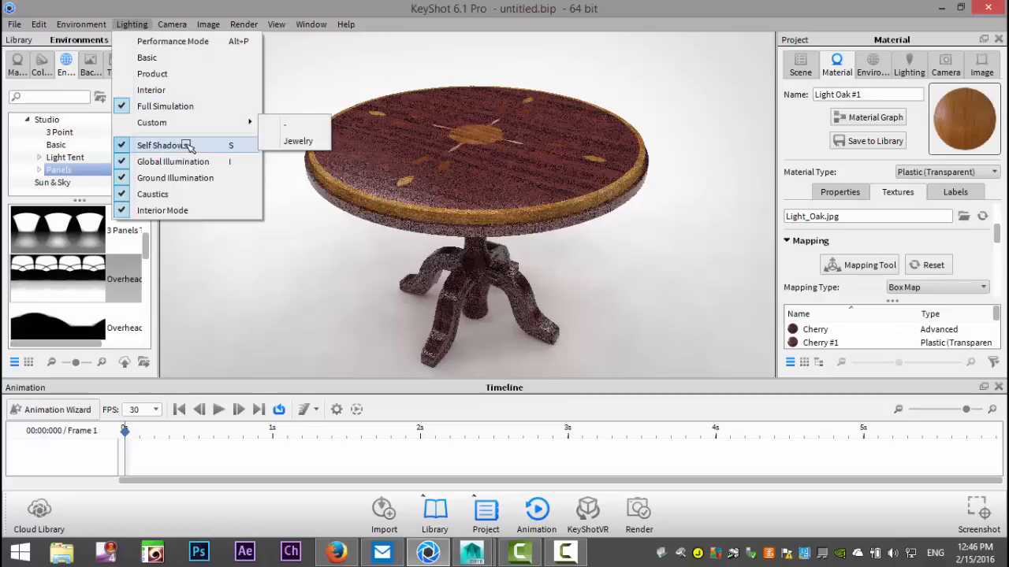
click(124, 195)
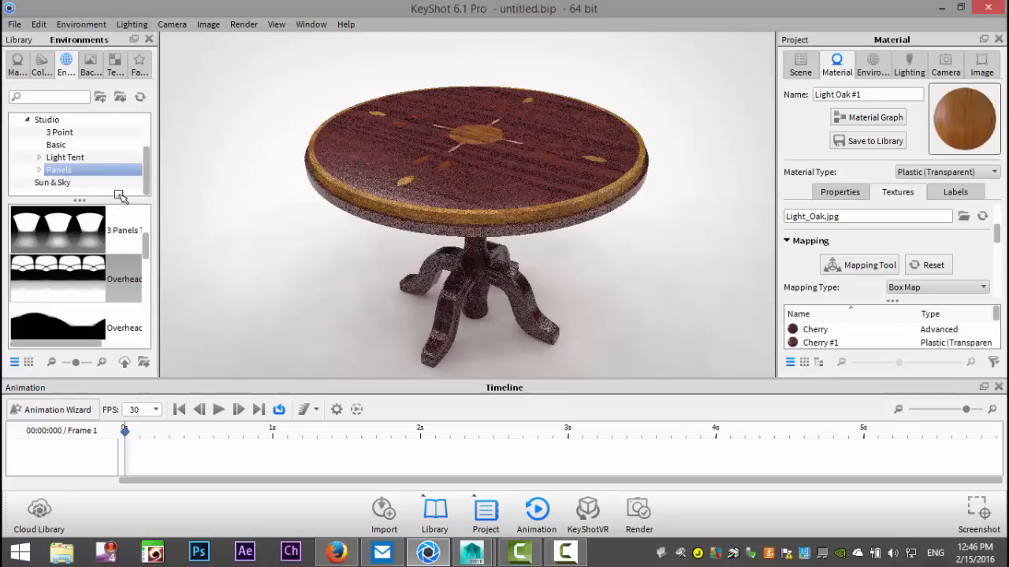
click(132, 26)
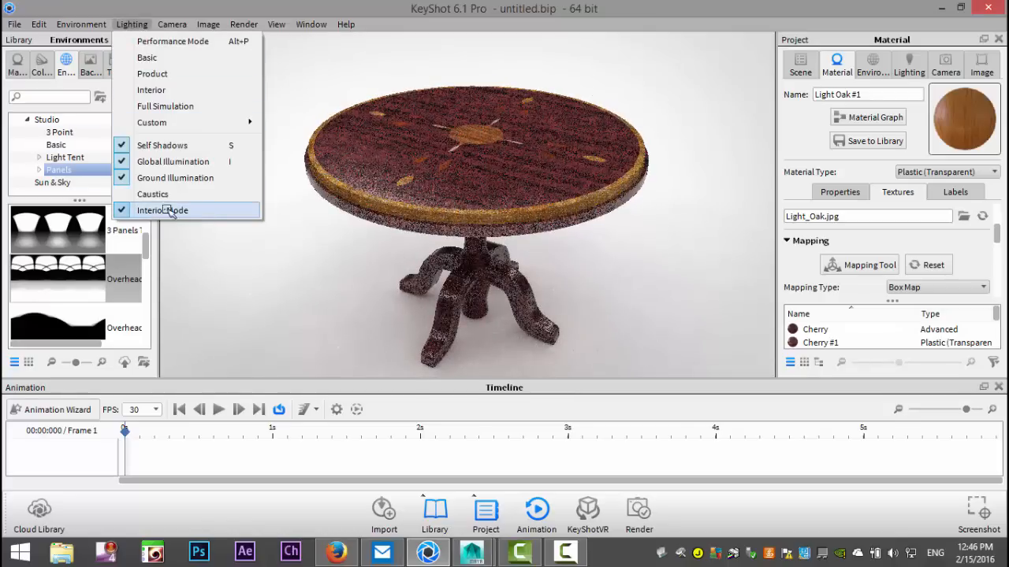
click(126, 162)
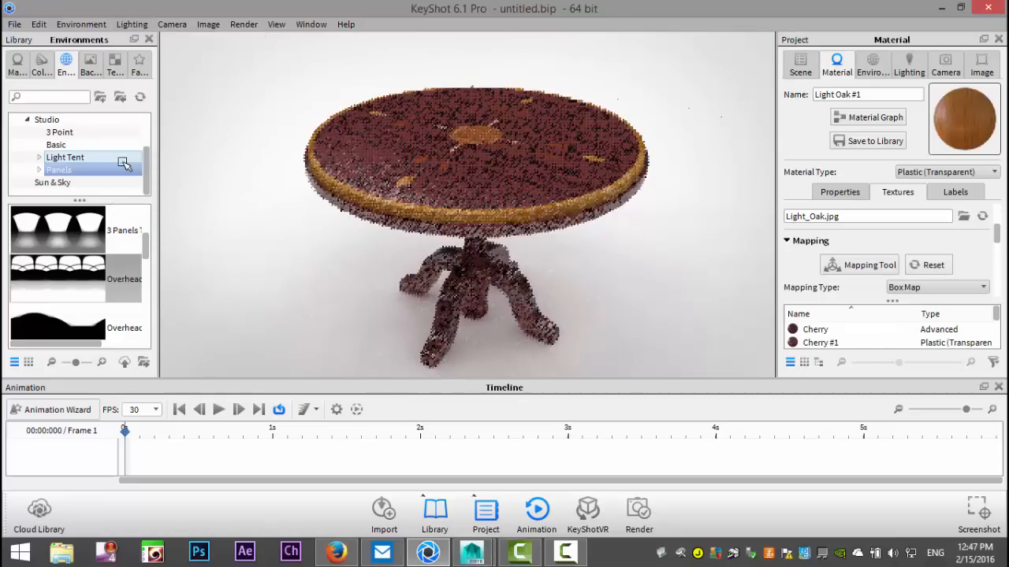
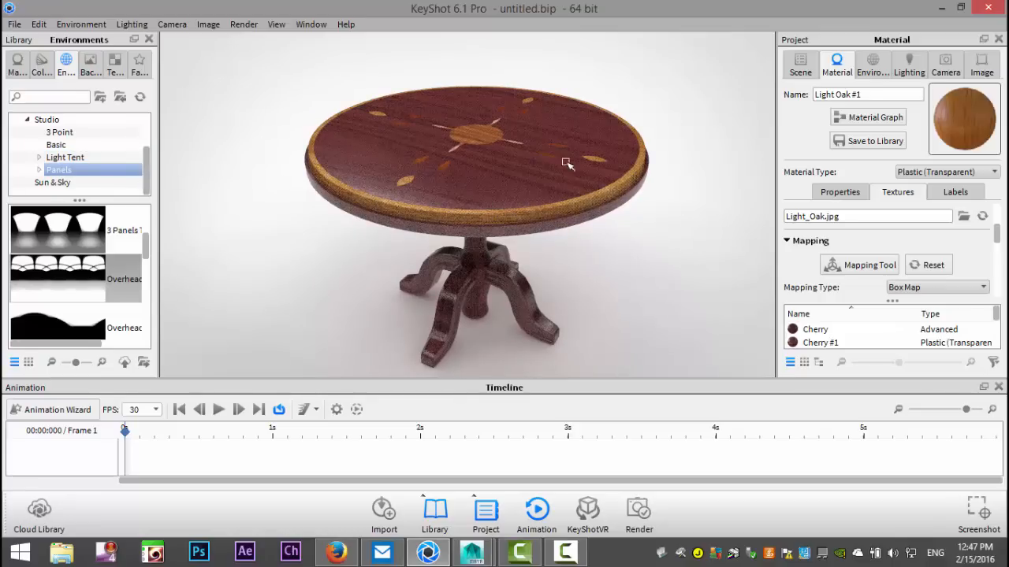
- Set up a still image render named Table1 with the Desktop as its output folder
click(243, 24)
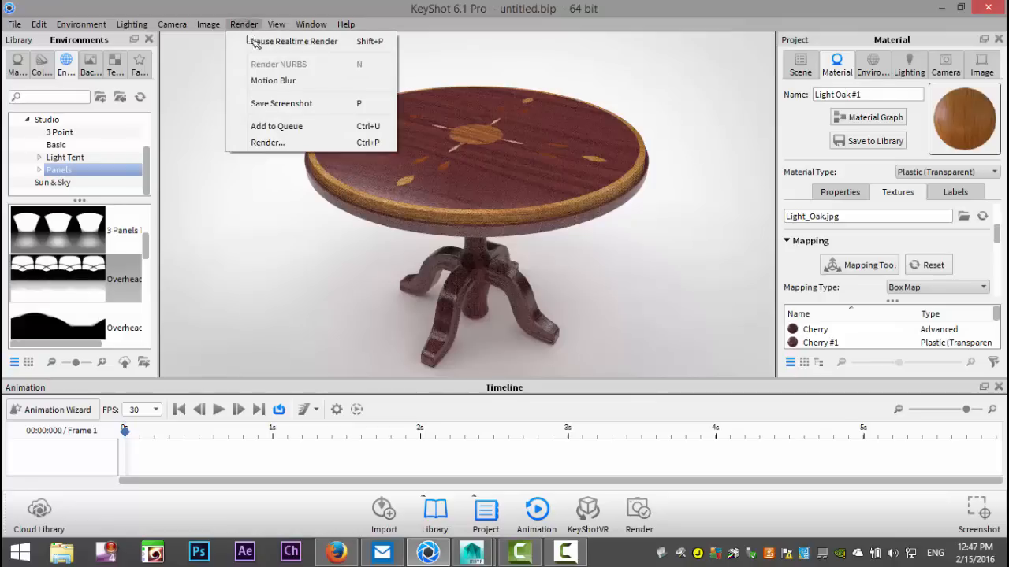
click(287, 142)
drag(442, 123, 253, 121)
text(Table)
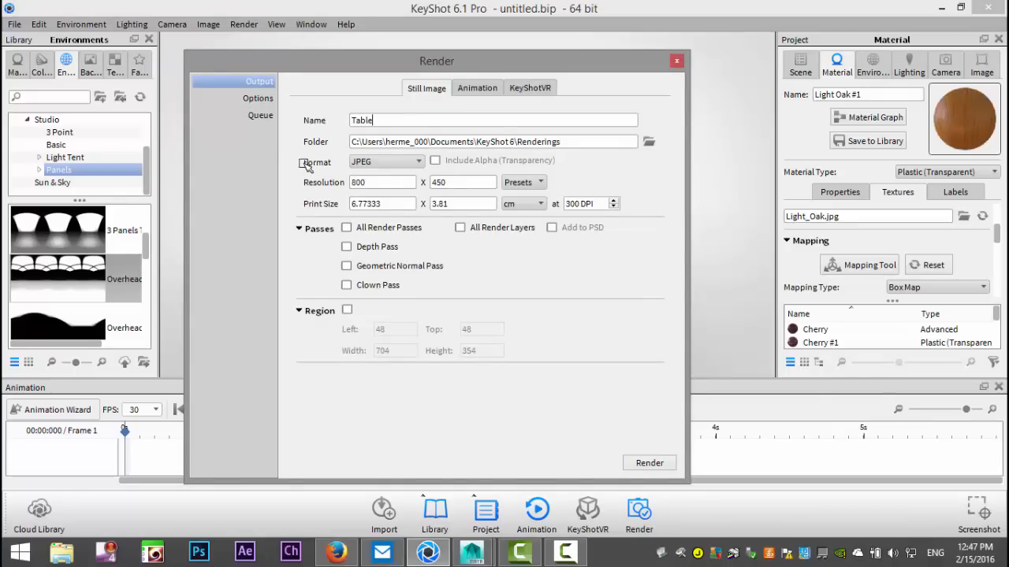
text(1)
click(648, 141)
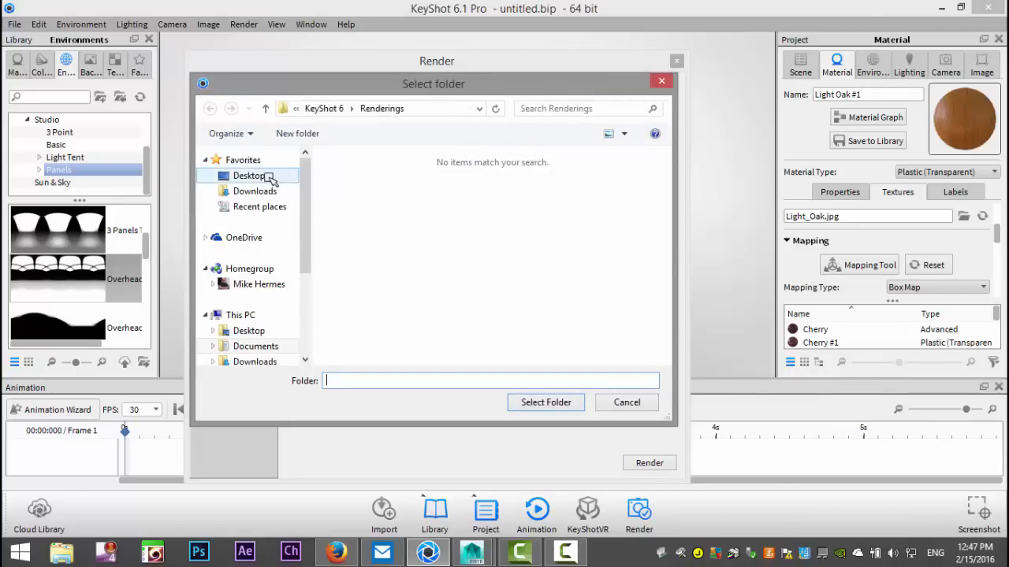
click(264, 175)
click(537, 404)
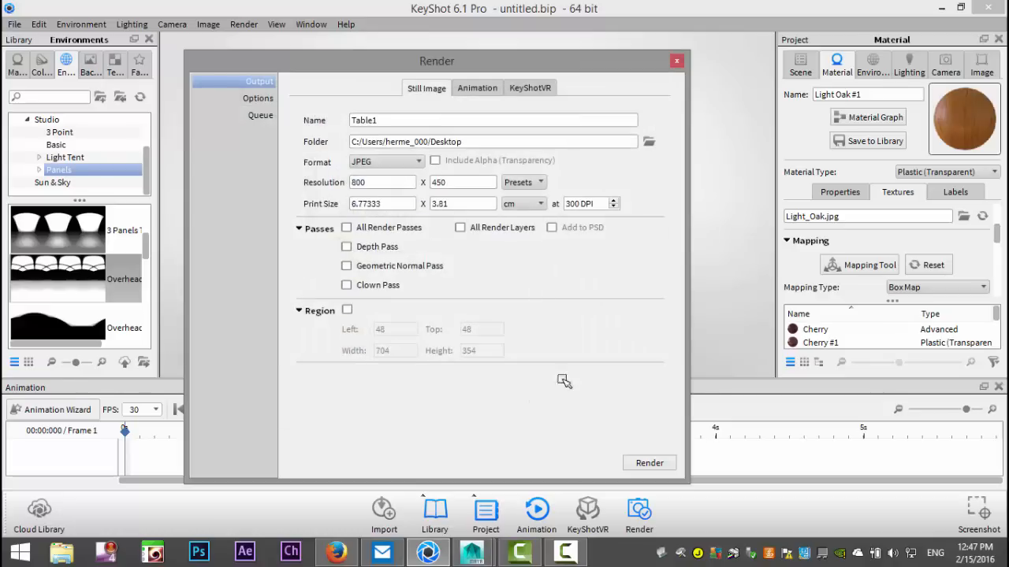
- Set the render resolution to the 1920 x 1080 preset and render the still image
click(522, 184)
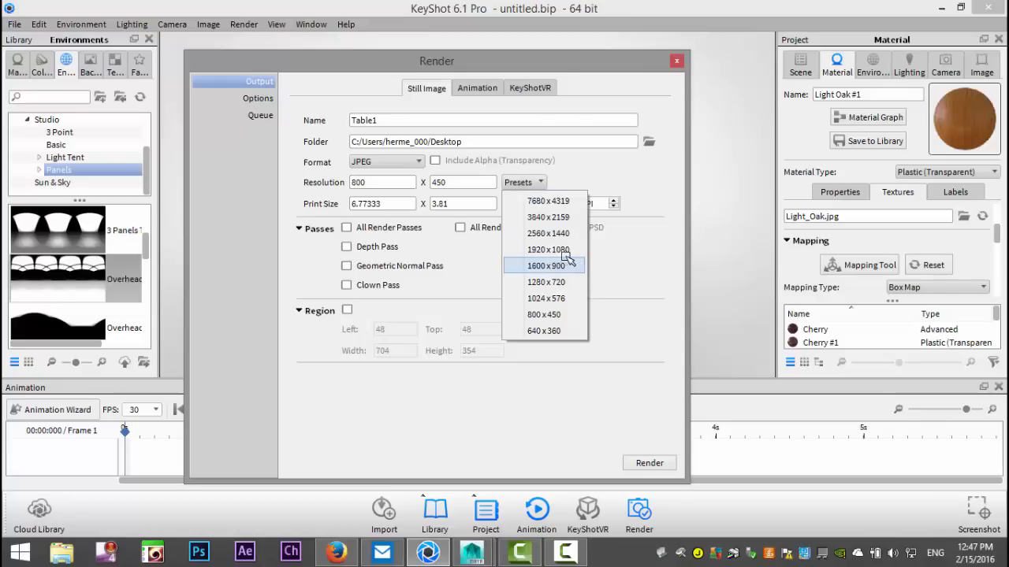
click(565, 250)
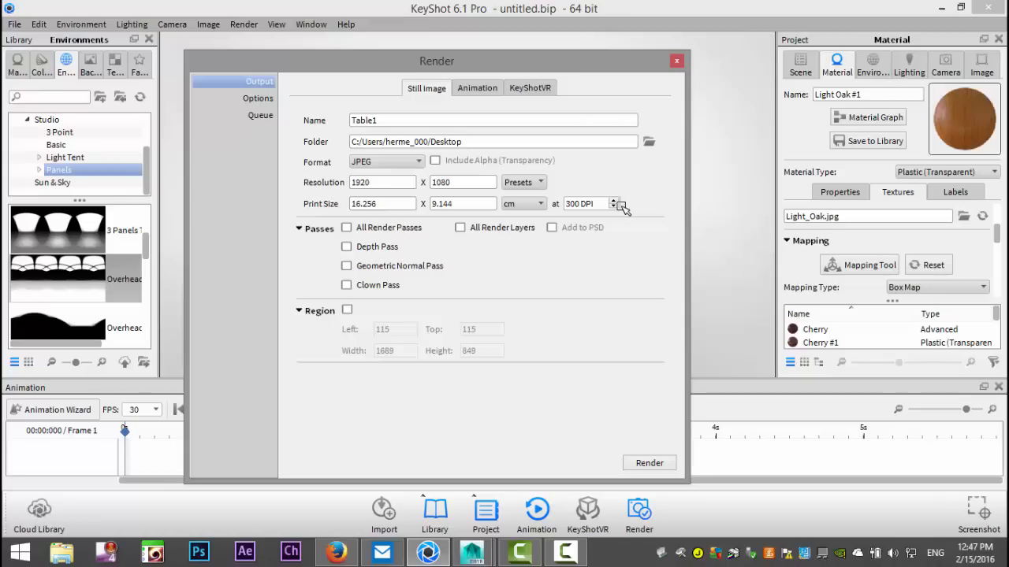
click(648, 463)
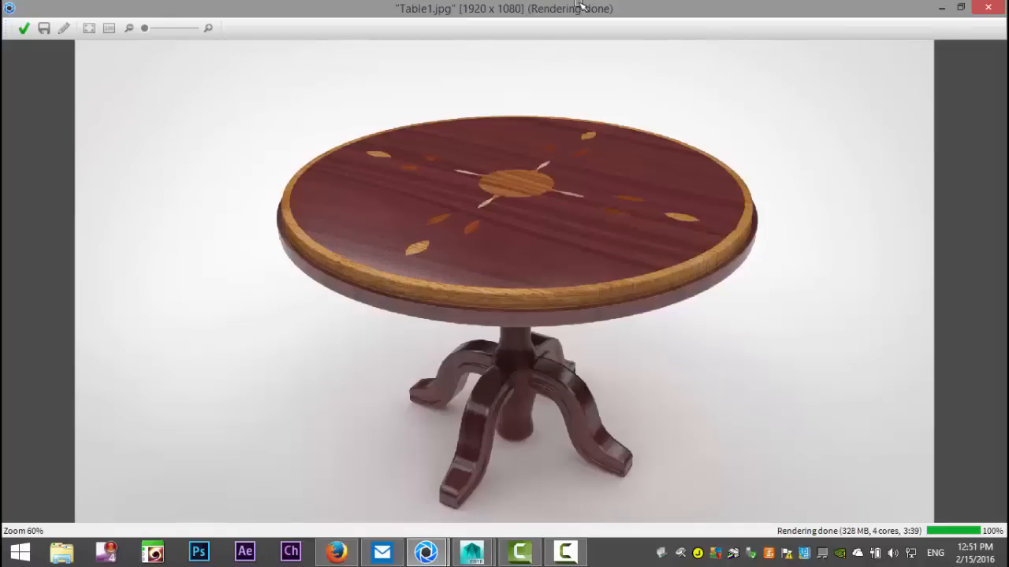